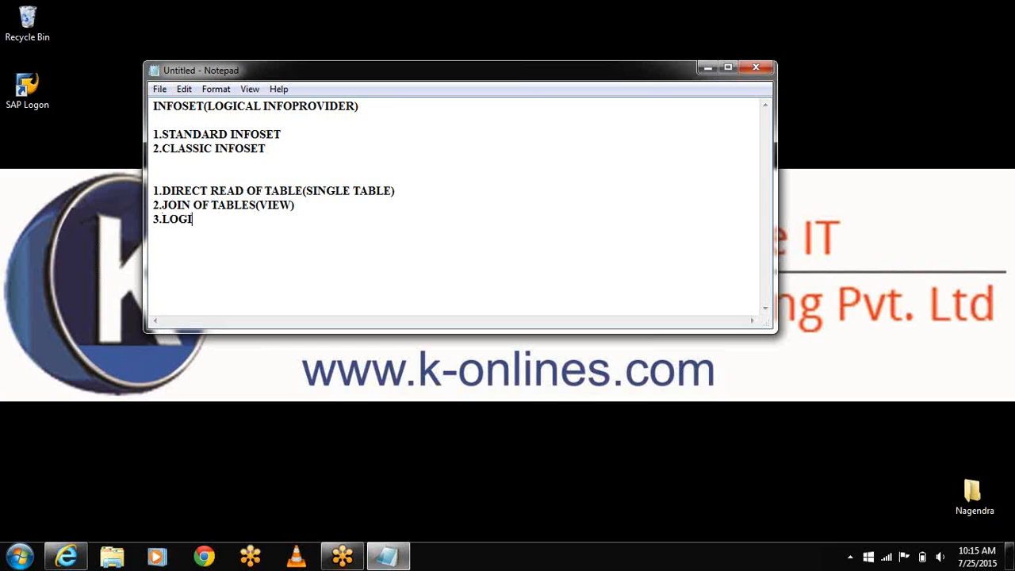
Complete the numbered list with "3.LOGICAL DATA BASE(LDB)" and "4.EXTERNAL PROGRAM (ABAP WITH SQL QUERY)".
text(L DATA BASE(L)
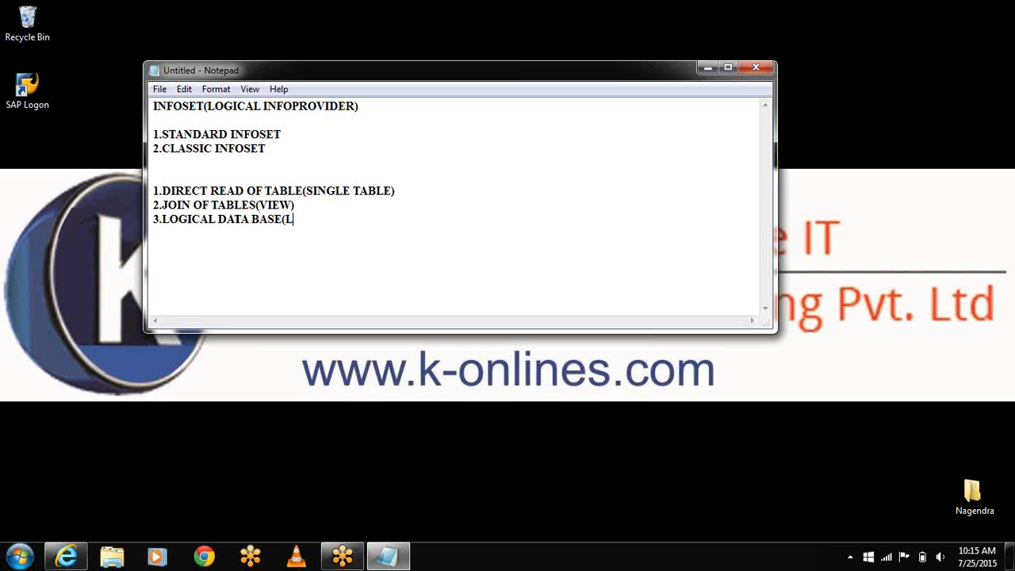
text(DB) 4.EXTERNAL PROGRAM)
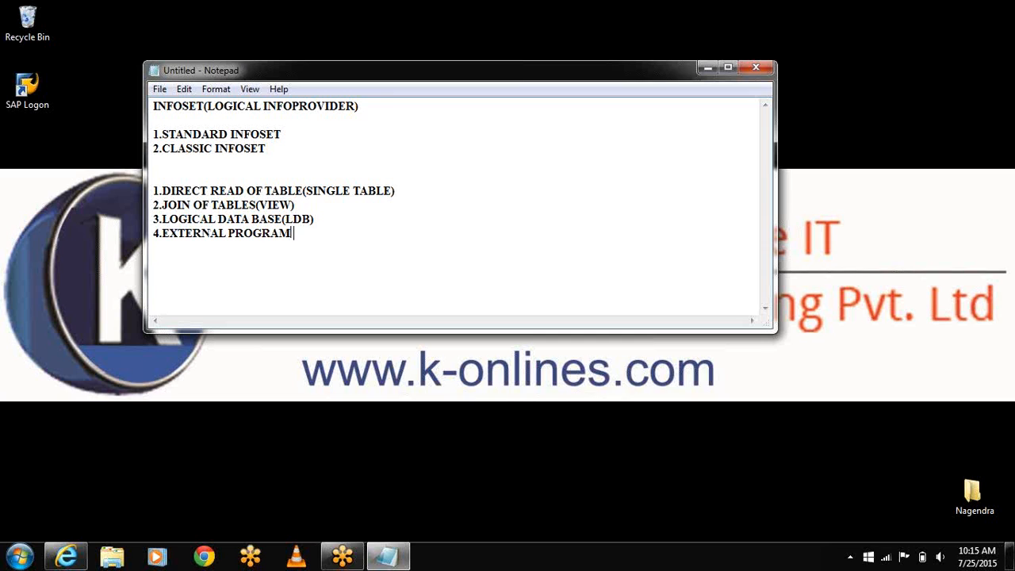
text( (ABAP WITH SQ)
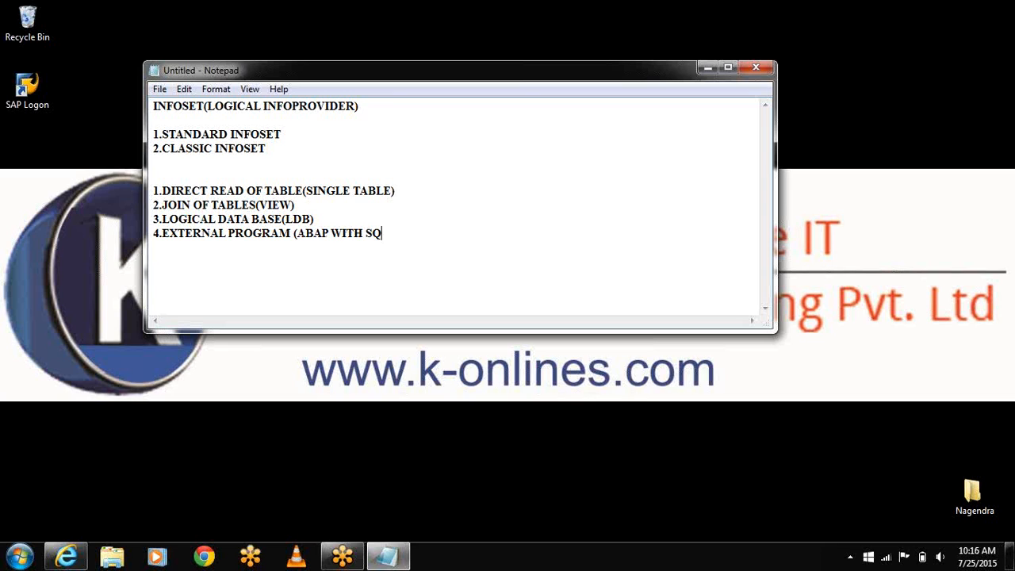
text(L QUERY)
Add the heading "CREATE THE CLASSIC INFOSET" below the numbered list, separated by blank lines.
key(Return)
key(Return)
key(Return)
text(CREAT)
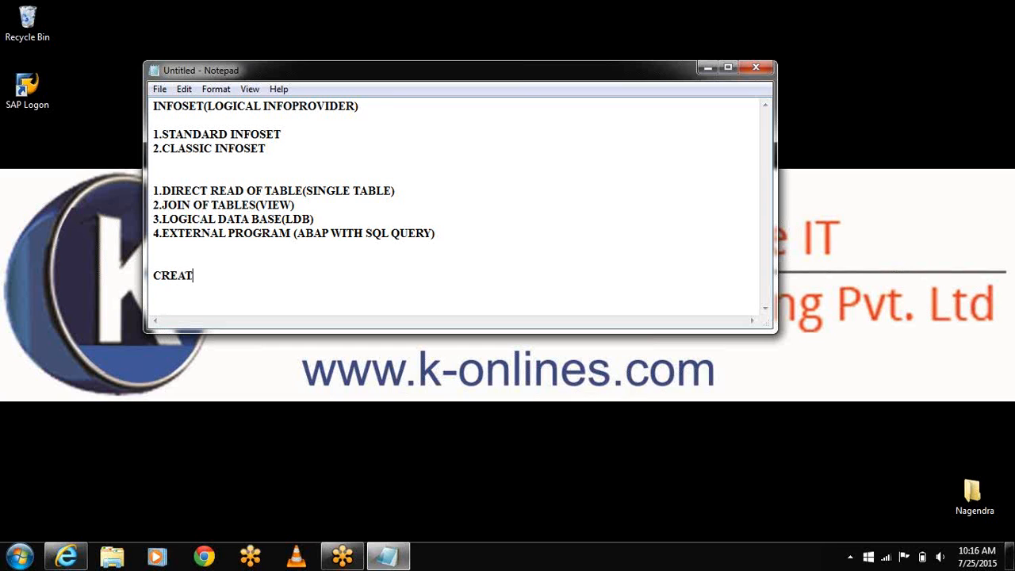
text(E THE C)
key(BackSpace)
text(CLASSIC)
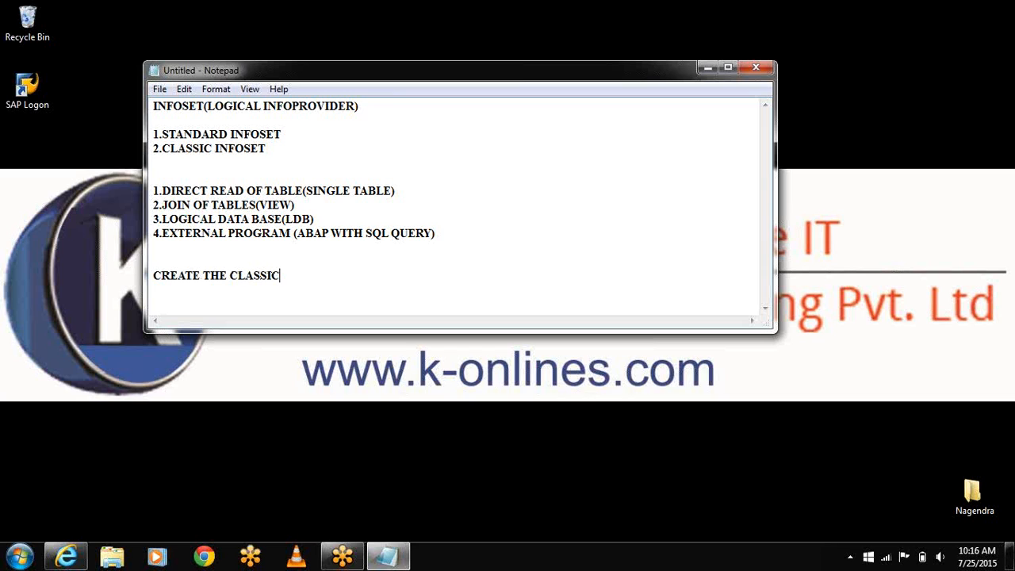
text( INFOSET  )
Add the transaction code line "TCODE:RSQ02,SQ01,SQ02.SQ03" under the classic InfoSet heading.
text(TCODE)
text(:RSQ)
text(02,SQ)
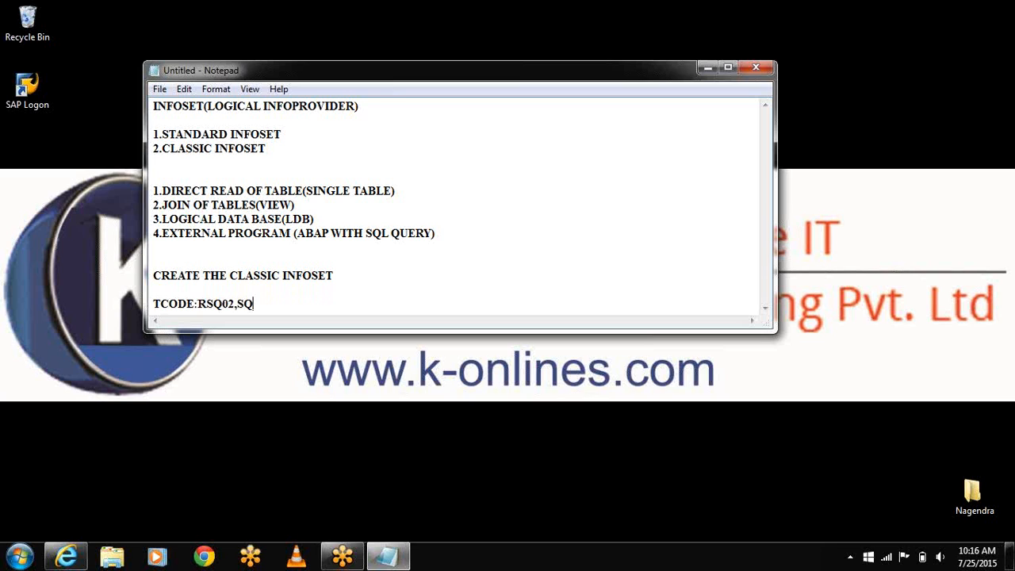
text(01,SQ02,SQ03)
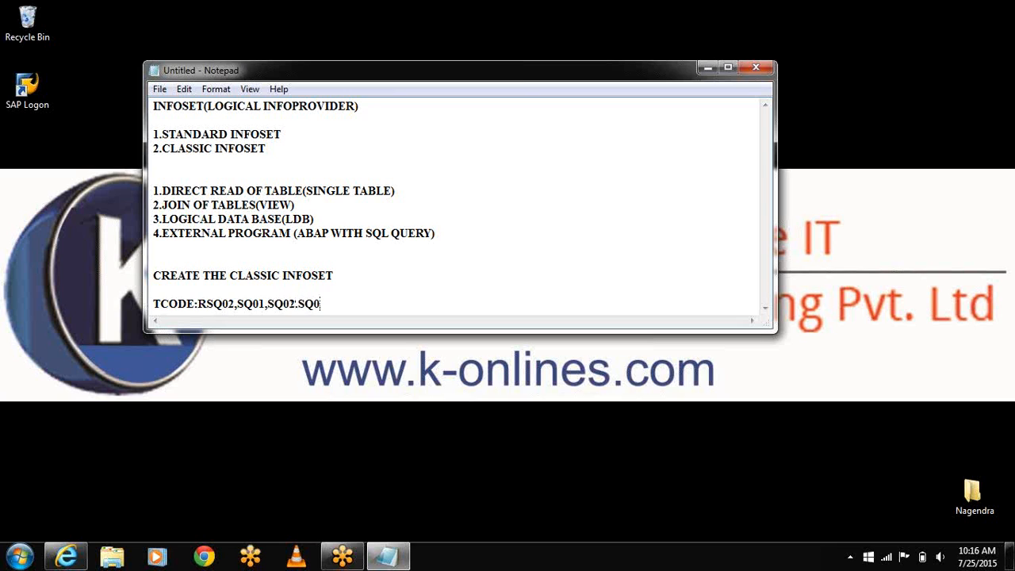
Add the line "S1:MAKE SURE TAT A DSO OBJECT EXIST WITH DATA" below the transaction codes, separated by a blank line.
key(Return)
key(Return)
text(S1:MA)
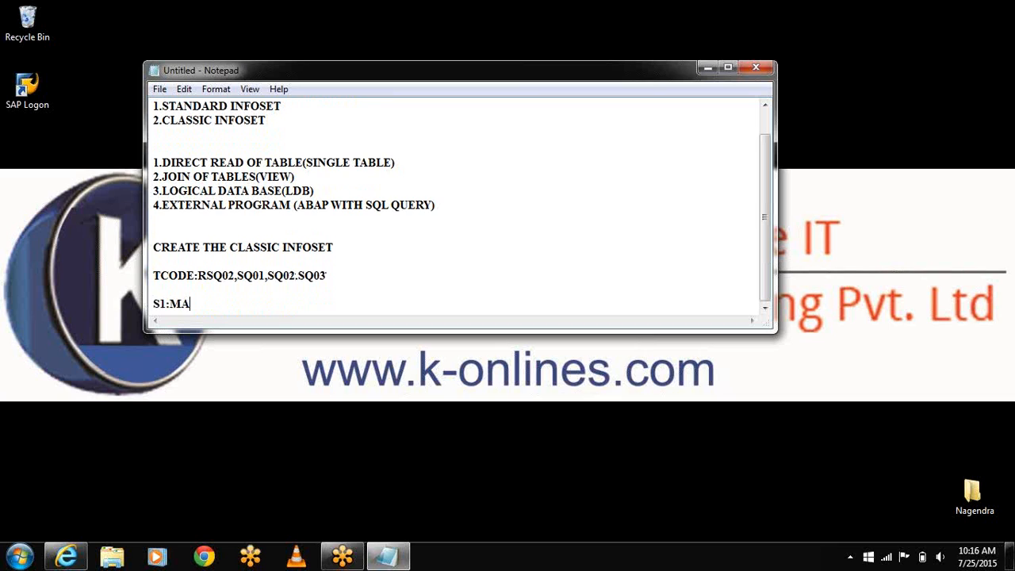
text(KE SURE TH)
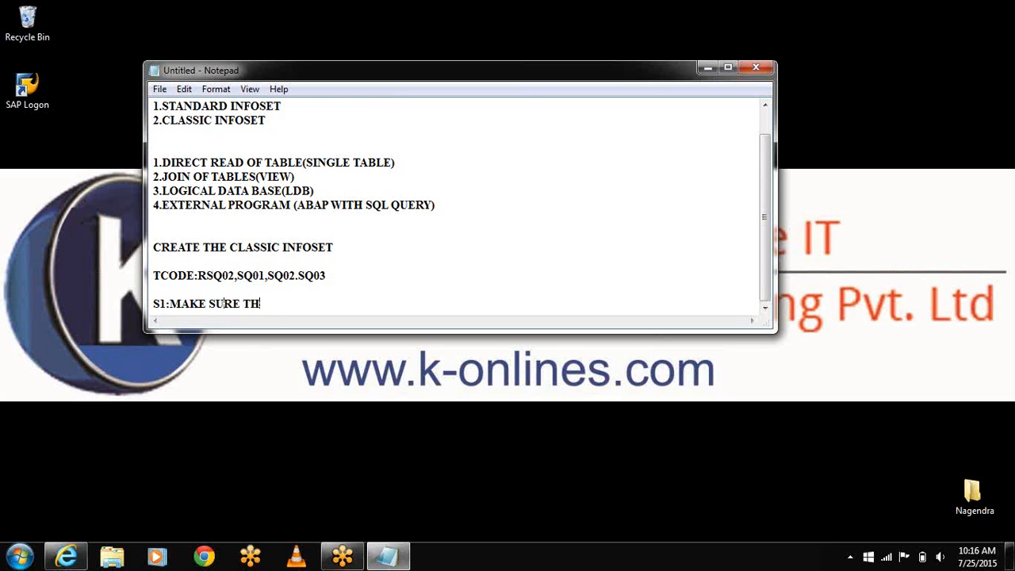
key(BackSpace)
text(AT A DSO(OBJ)
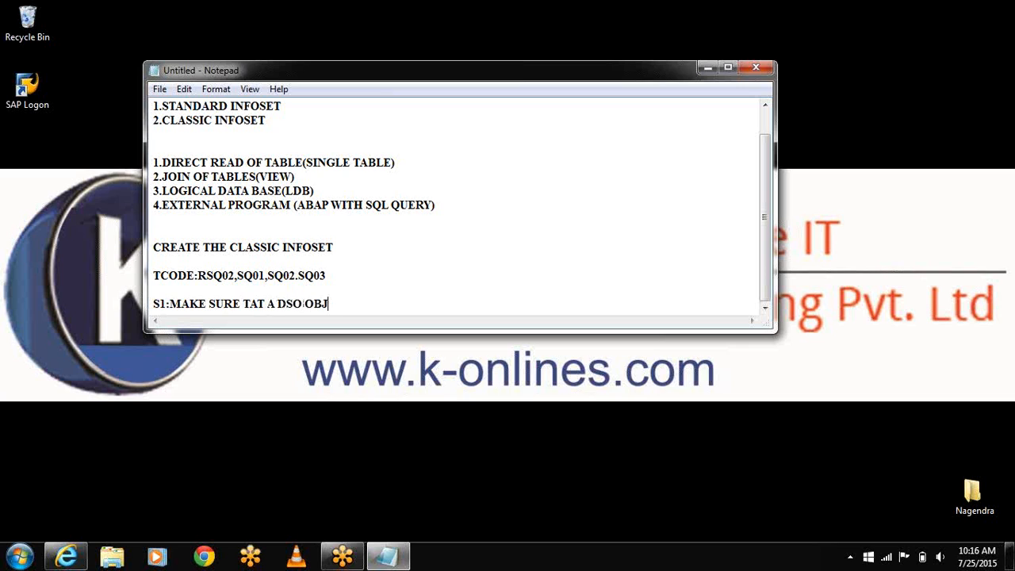
text(ECT EXIST WITH DATA)
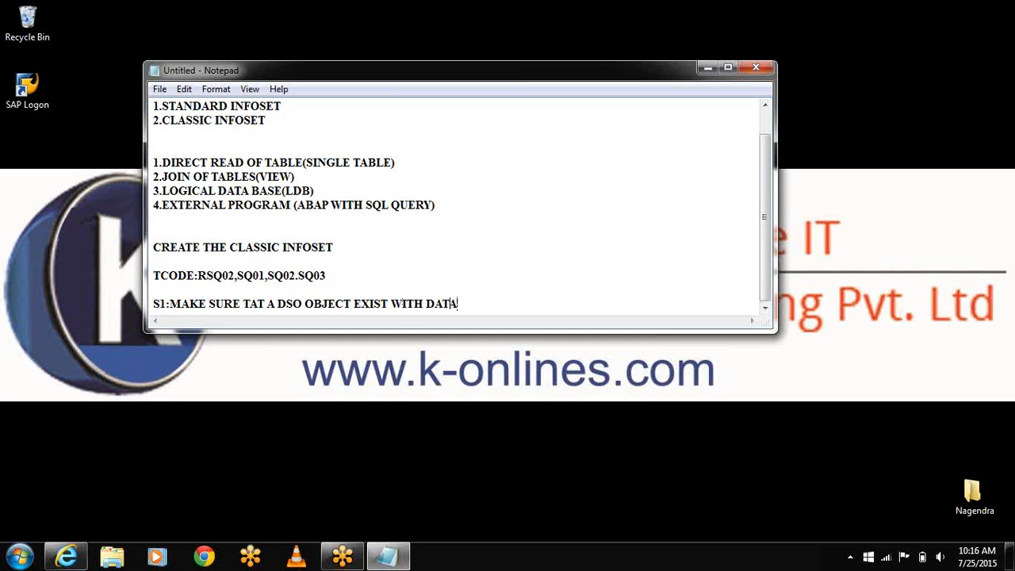
Add the line "RSA11" below the S1 step, leaving a blank line between them.
key(Return)
key(Return)
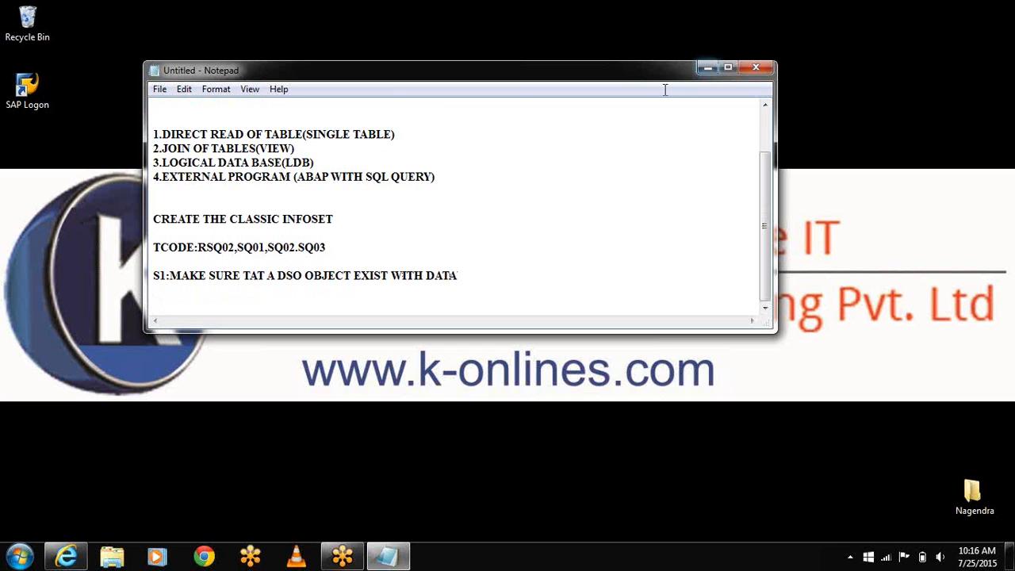
text(RSA11)
key(Return)
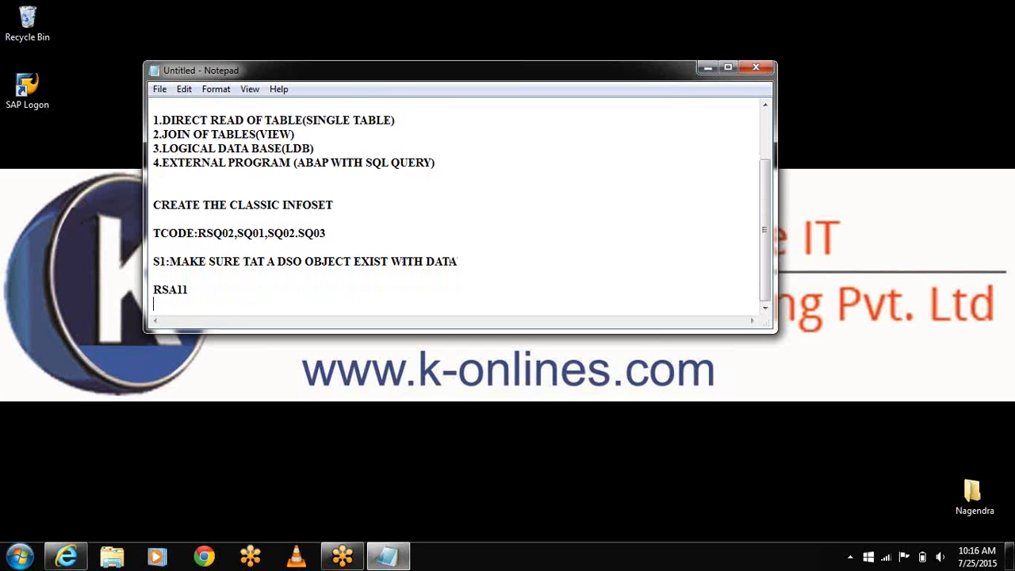
Minimize the notes, launch SAP Logon, allowing the file to run, and open the BW connection.
click(707, 69)
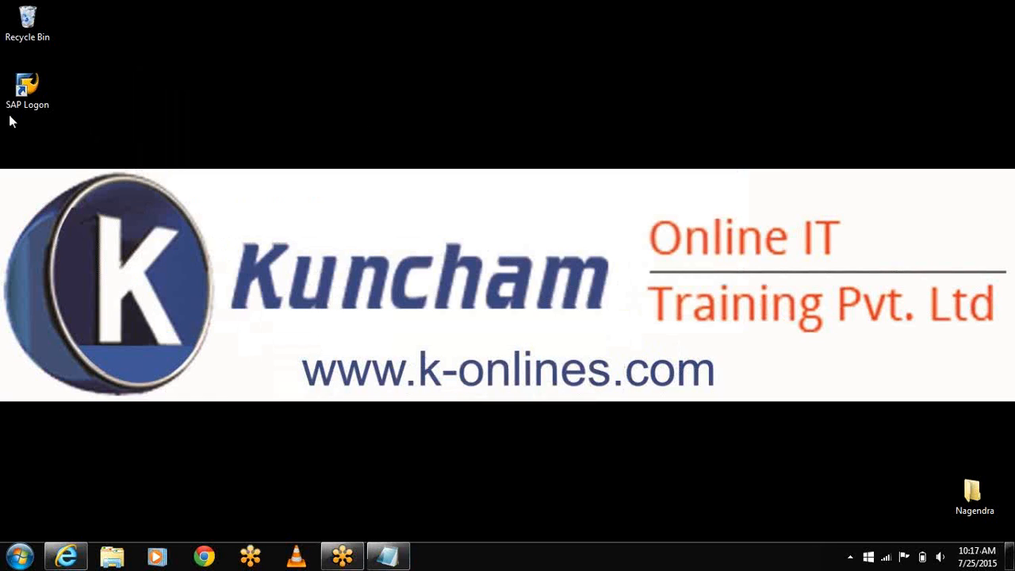
double_click(26, 89)
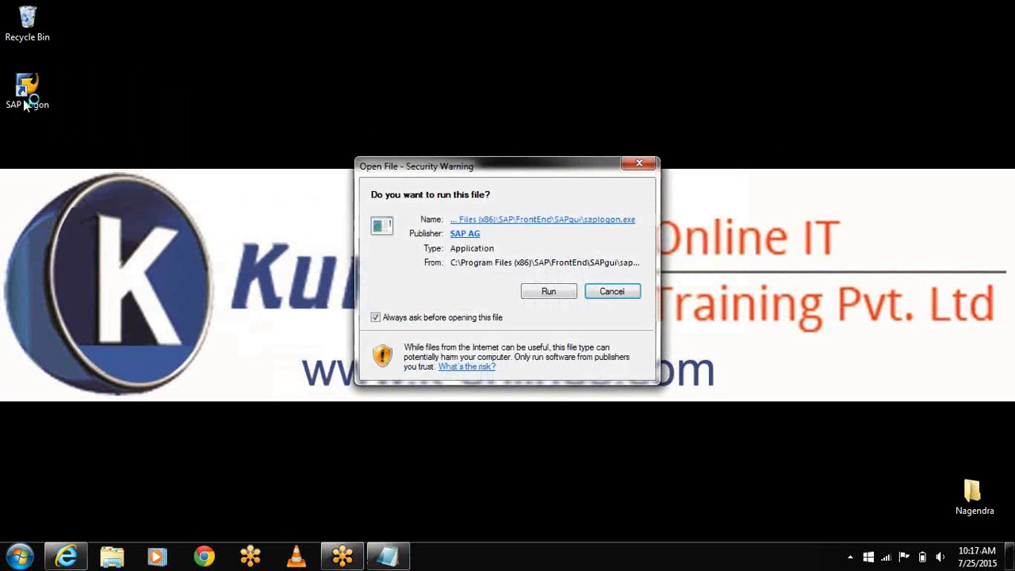
click(549, 291)
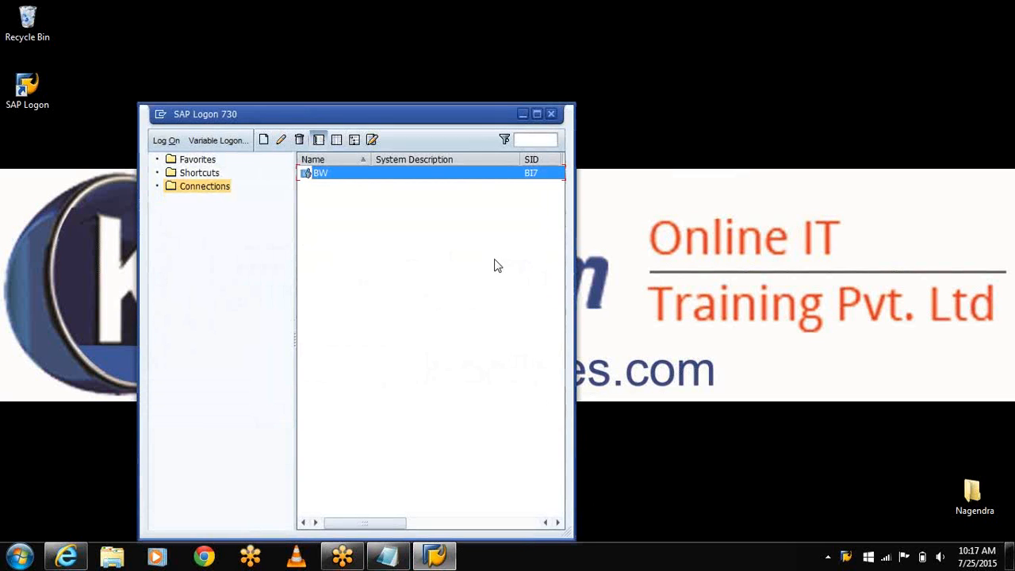
click(168, 141)
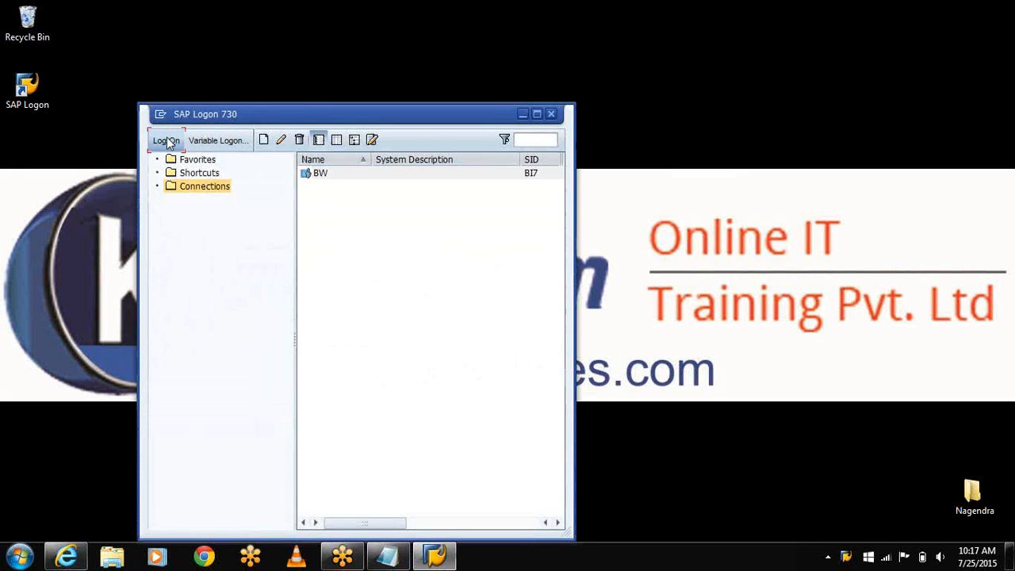
Log on to client 001 with the user ID, the account password and logon language EN.
text(BW)
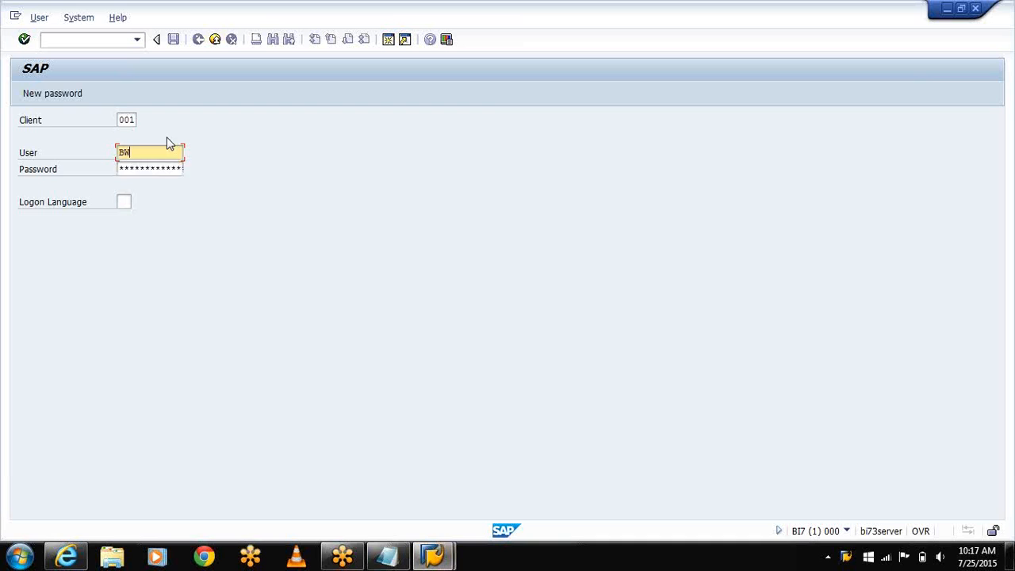
key(Down)
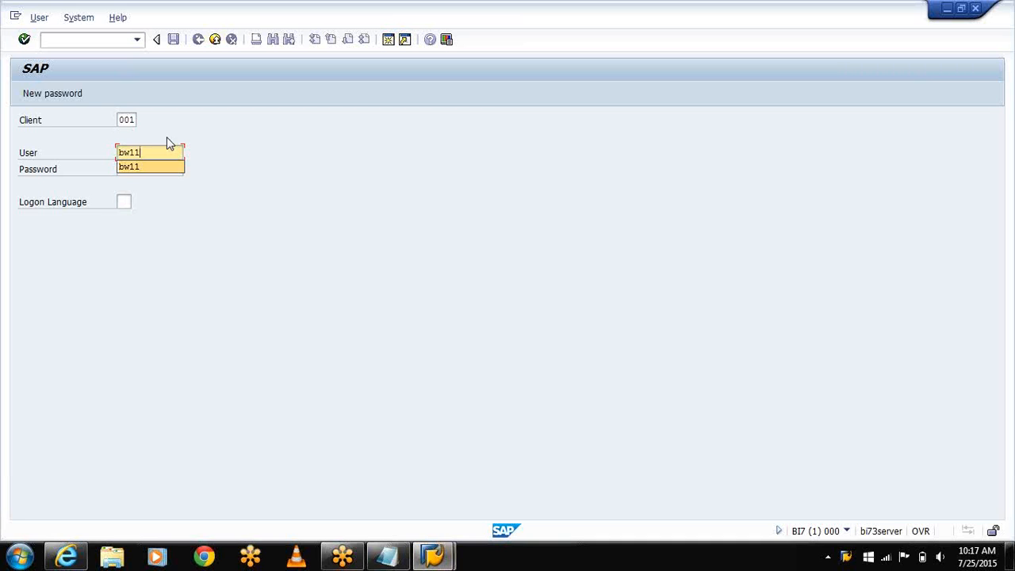
key(Tab)
key(Caps_Lock)
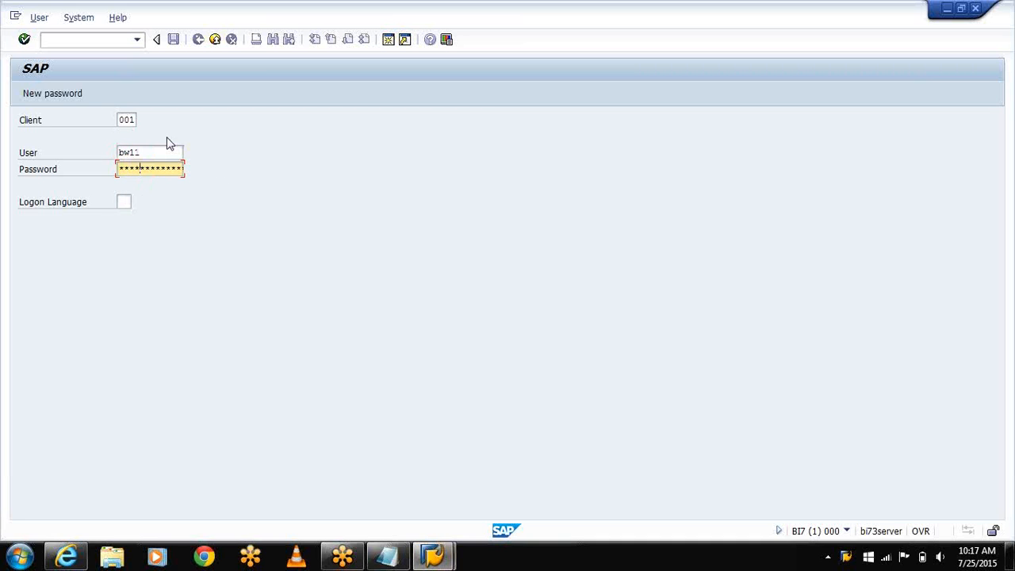
key(Tab)
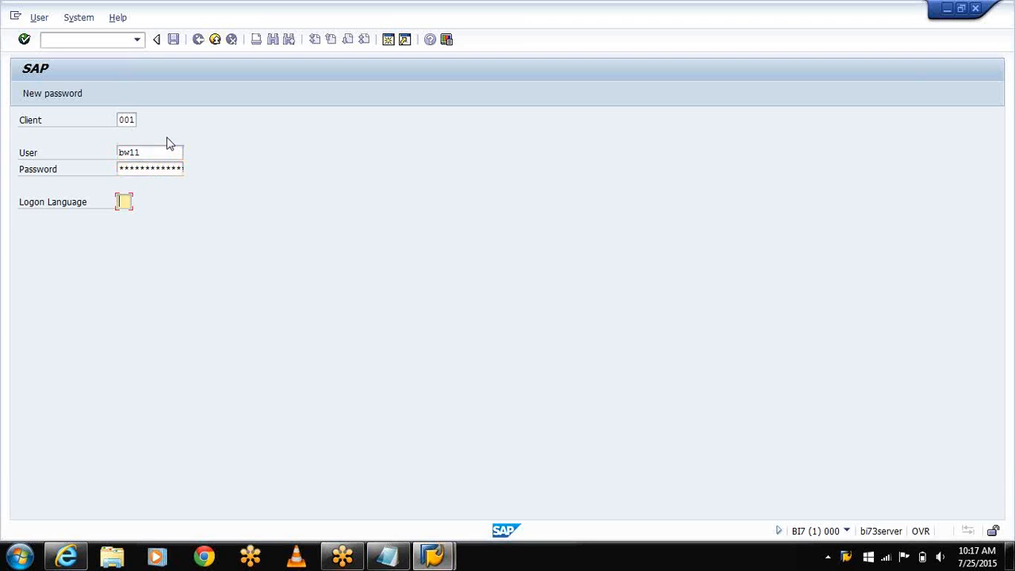
text(EN)
key(Return)
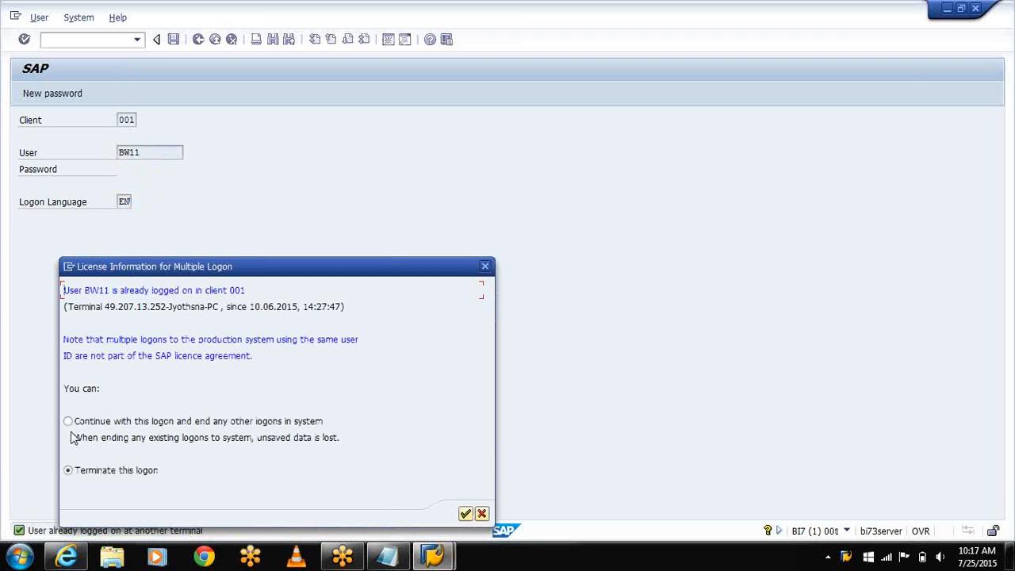
Continue with this logon while ending any other logons, and start transaction rsa1.
click(68, 421)
click(466, 514)
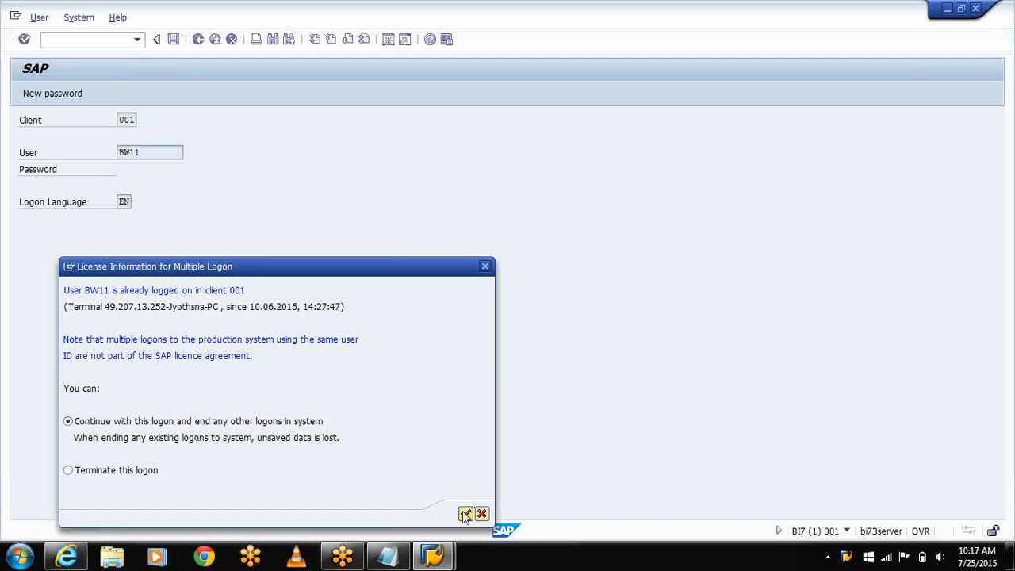
text(rsa1)
key(Return)
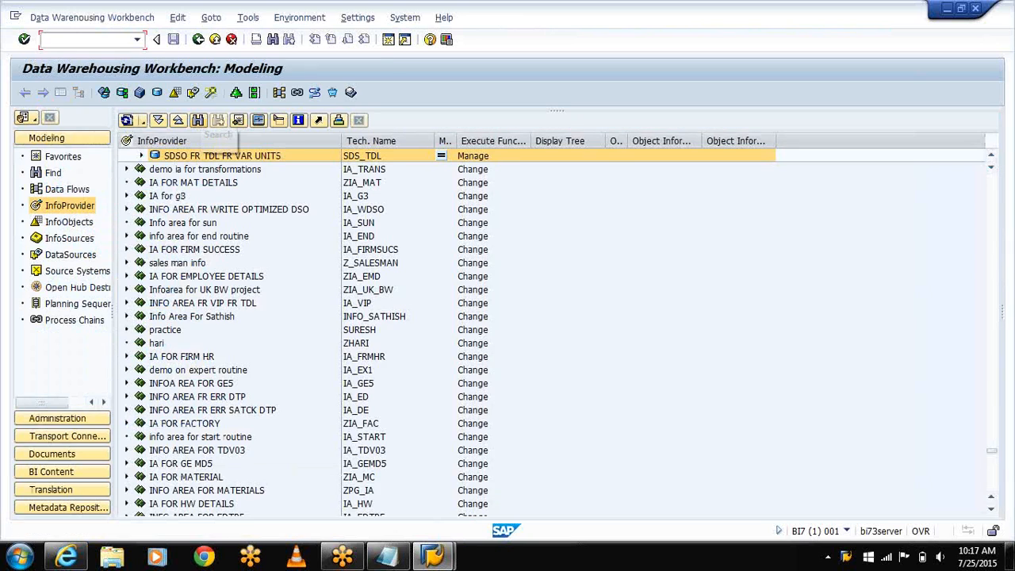
Expand the DataStore object SDSO FR TDL FR VAR UNITS under INFO AREA FR SDSO and open its Manage view.
click(142, 155)
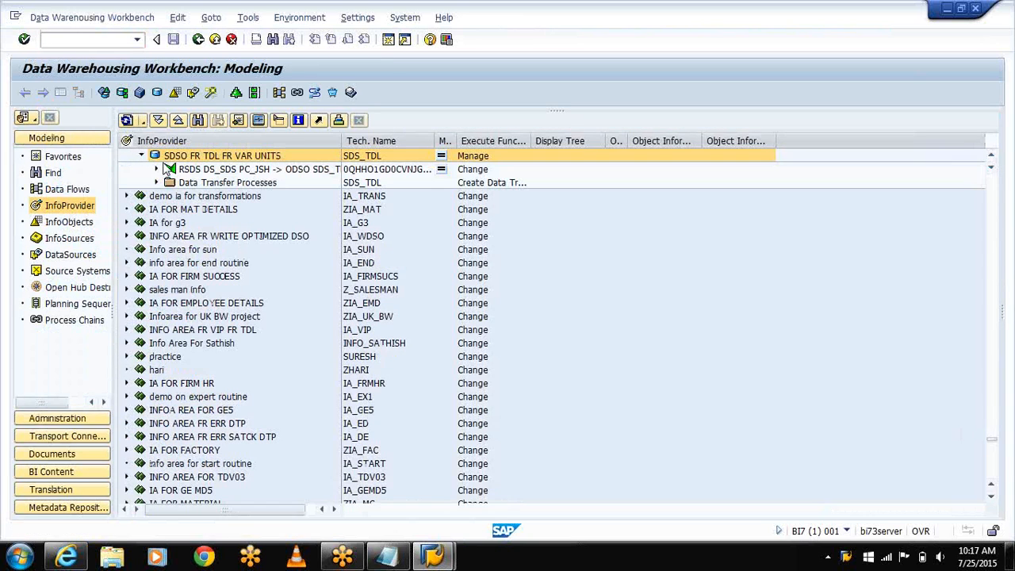
scroll(555, 241, up, 1)
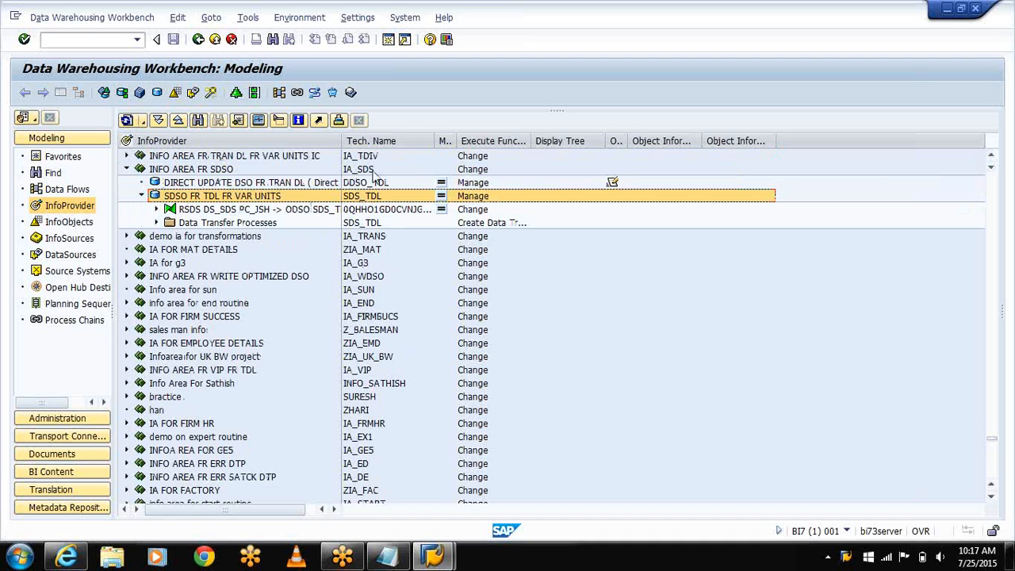
right_click(213, 200)
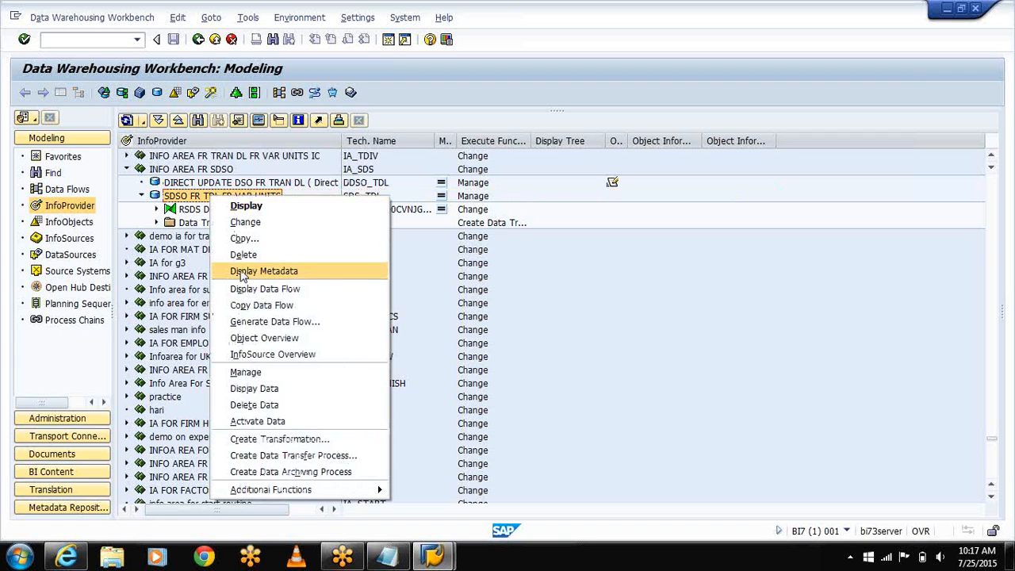
click(246, 372)
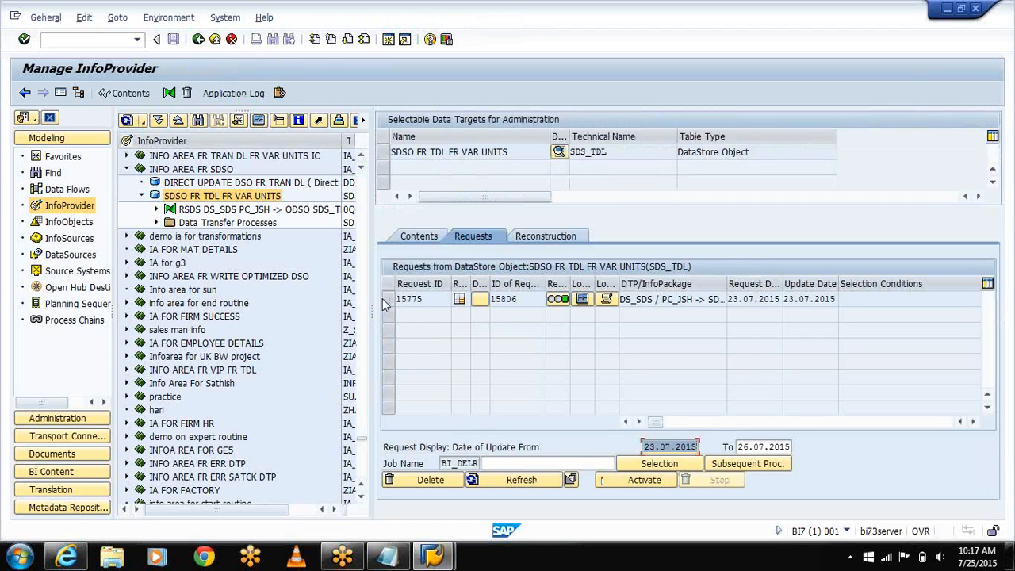
Select request 15775 and the SDS_TDL data target, and open the selection screen for its contents.
click(388, 298)
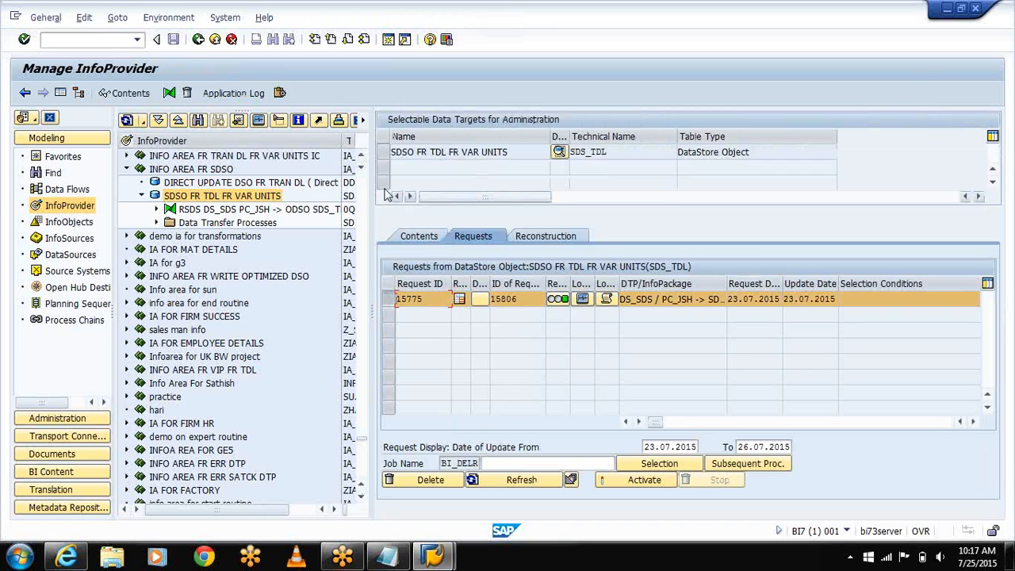
click(384, 151)
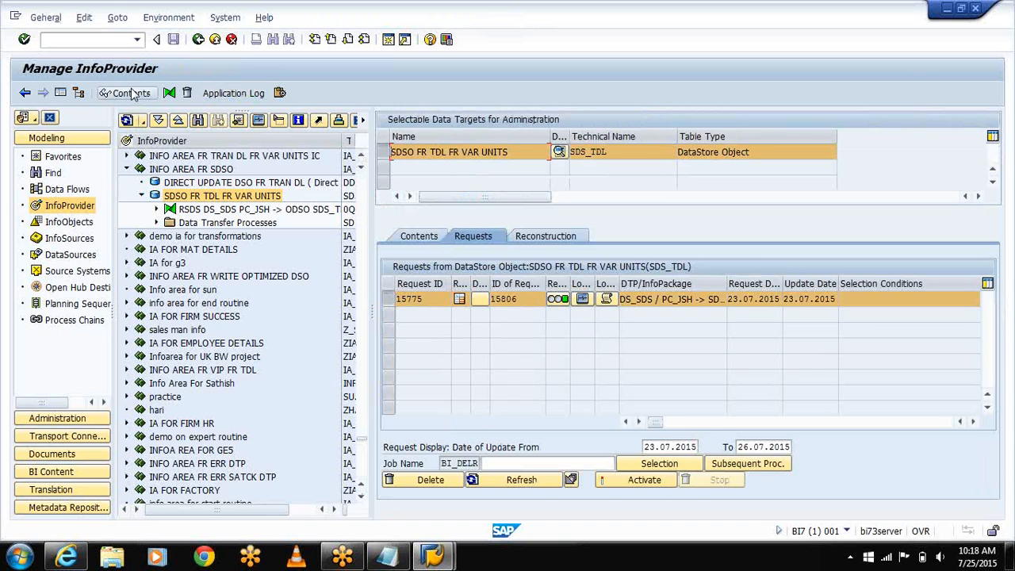
click(133, 93)
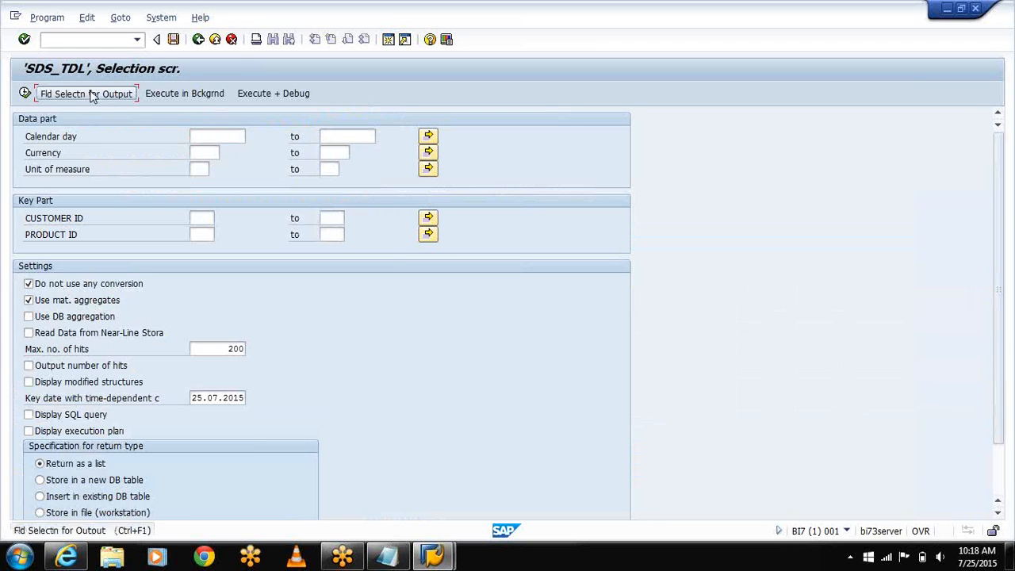
Include Calendar day, Currency, Unit of measure, CUSTOMER ID and PRODUCT ID in the output fields and confirm the field selection.
click(91, 95)
click(28, 219)
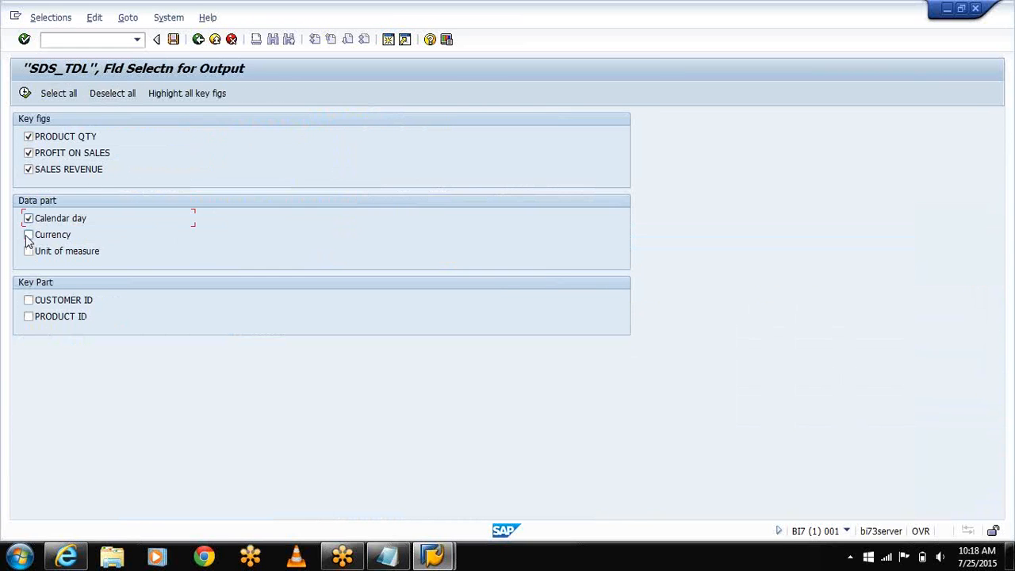
click(29, 234)
click(28, 251)
click(28, 300)
click(29, 316)
click(28, 300)
click(25, 93)
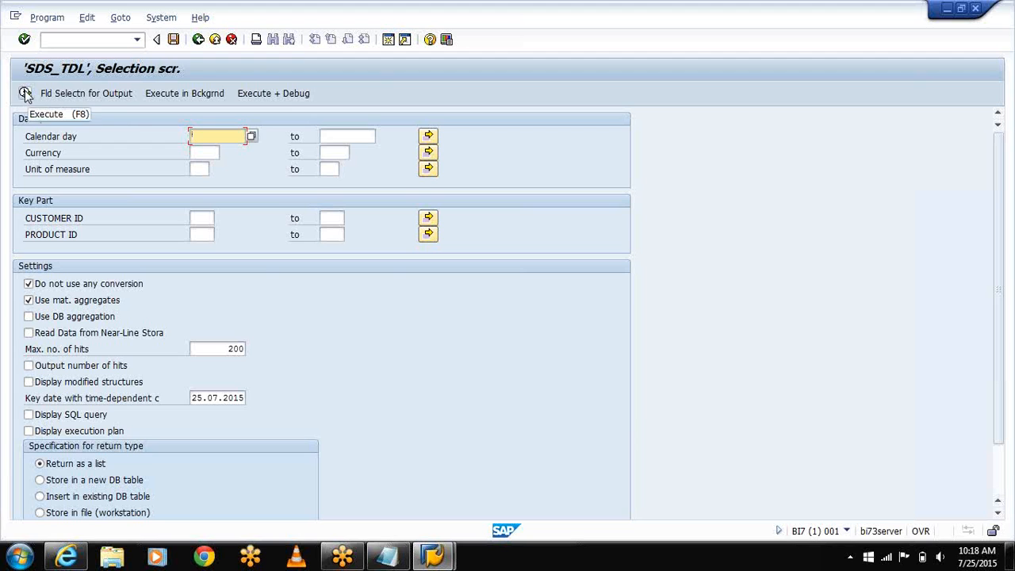
Run the SDS_TDL data list to check the DataStore object's records, and return to the selection screen.
click(24, 92)
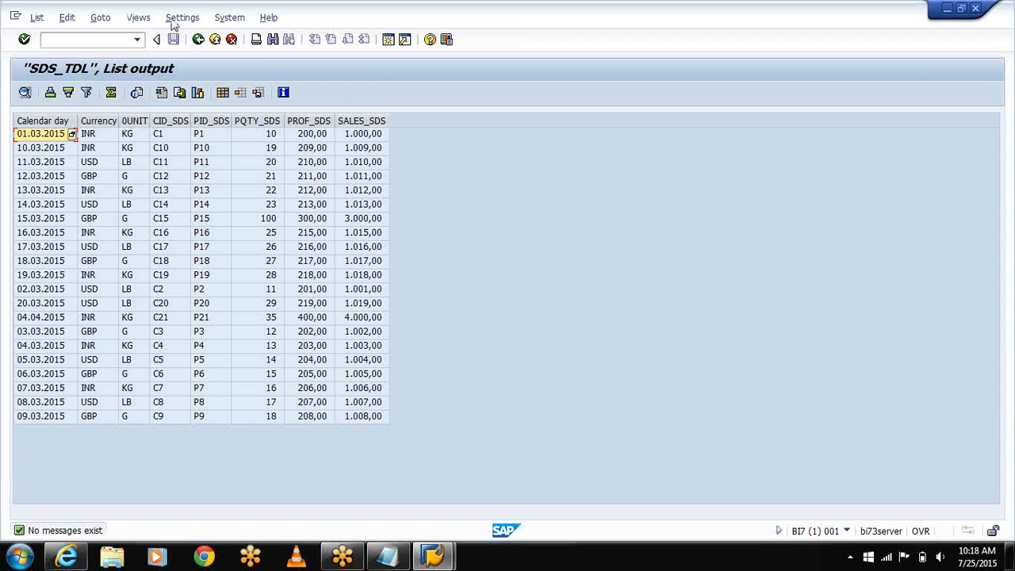
click(197, 39)
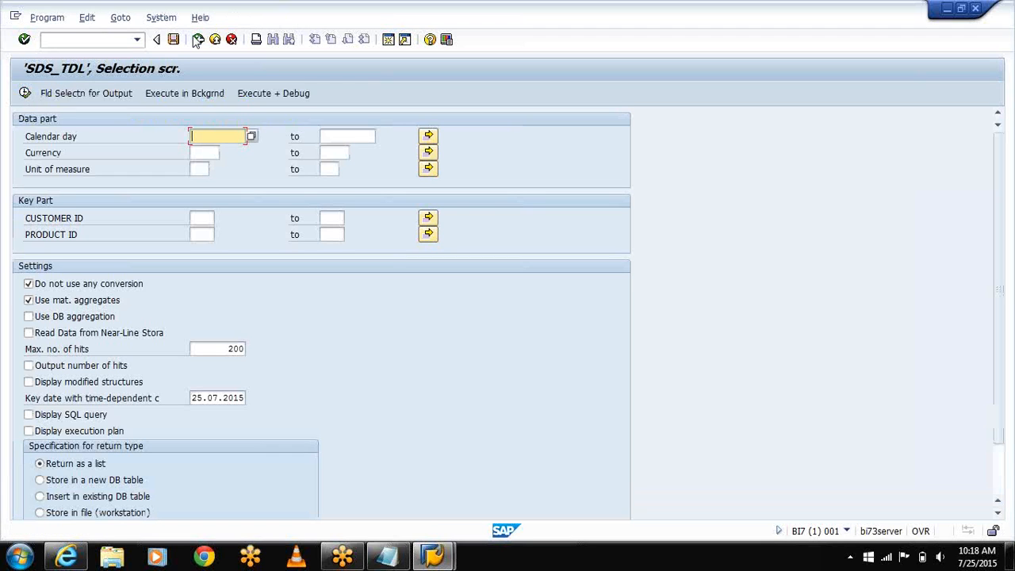
Leave the SDS_TDL selection screen, switch to Notepad and add the line "S2:CREATE CLASSIC INFOSET" below RSA11.
click(198, 40)
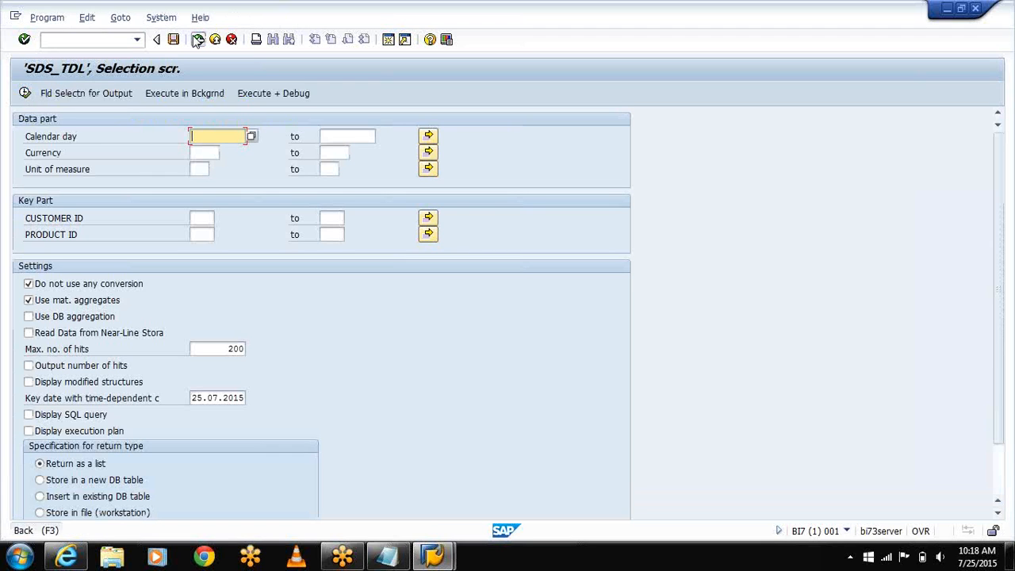
click(945, 8)
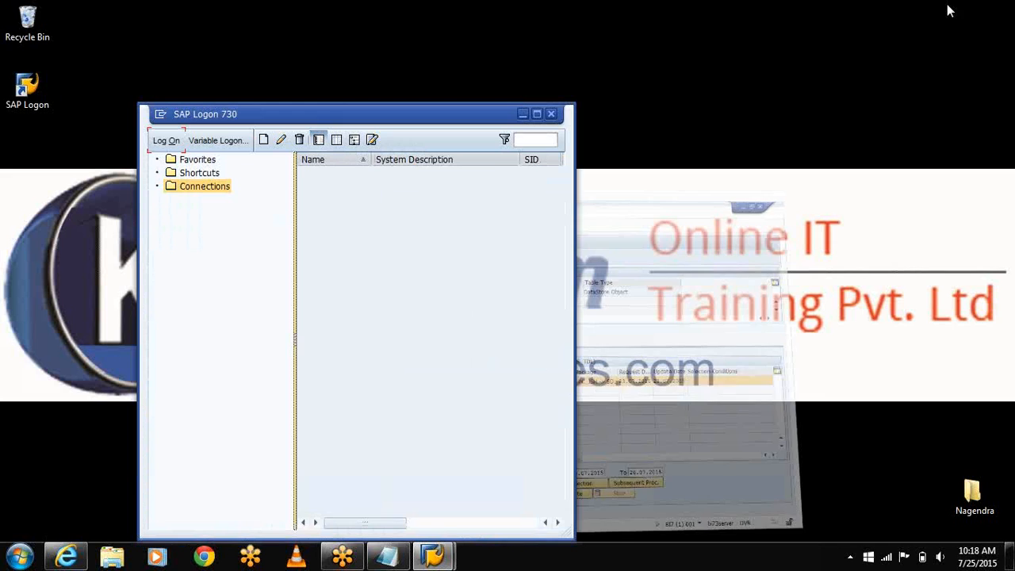
click(523, 113)
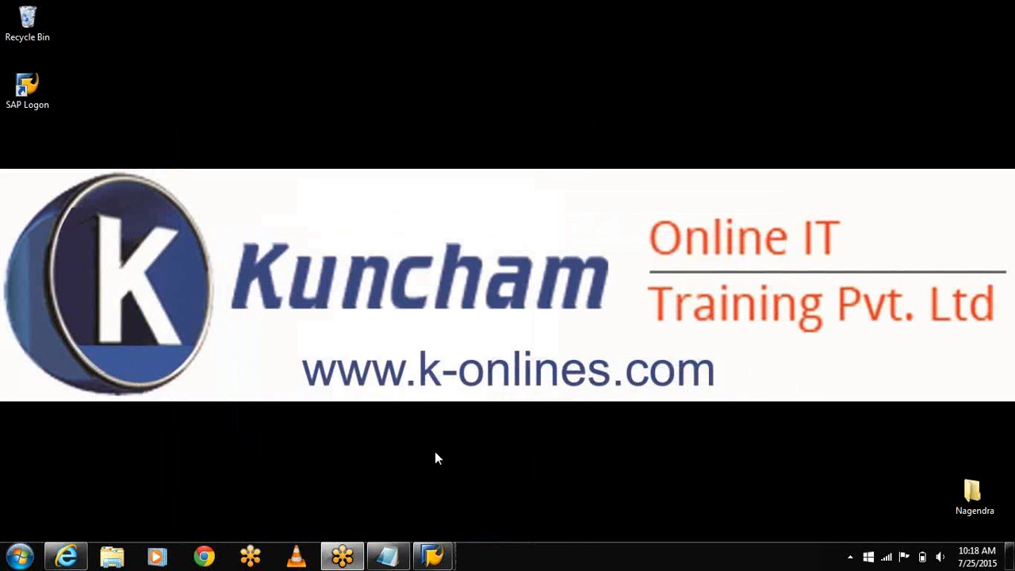
click(400, 563)
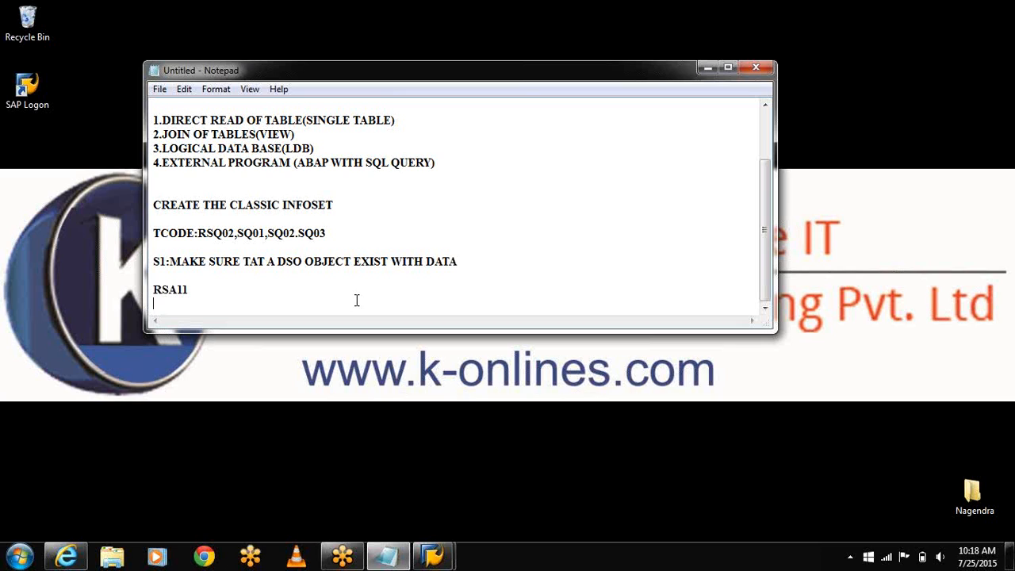
text(S2:CREATE CLAS)
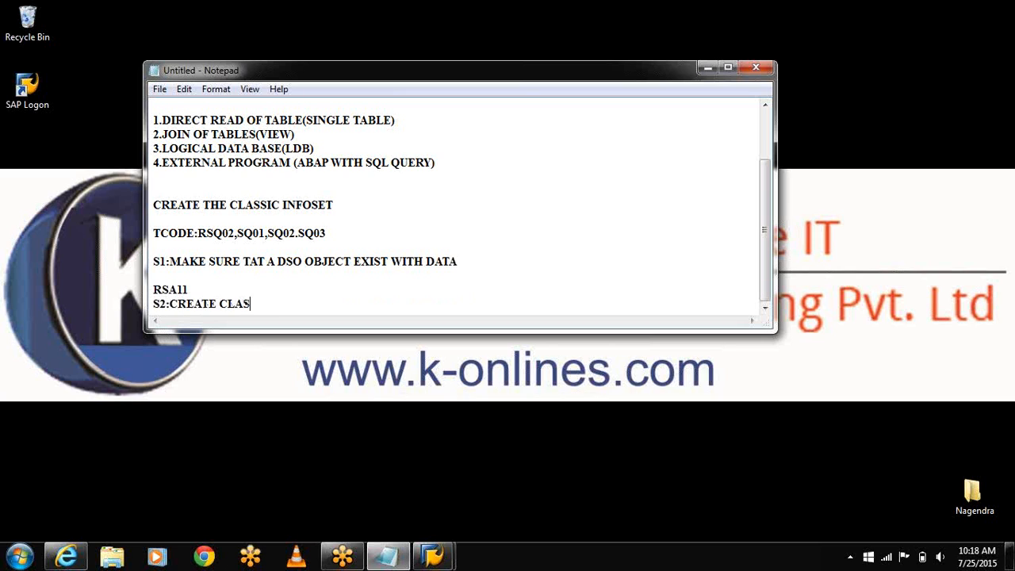
text(SIC INFOSET)
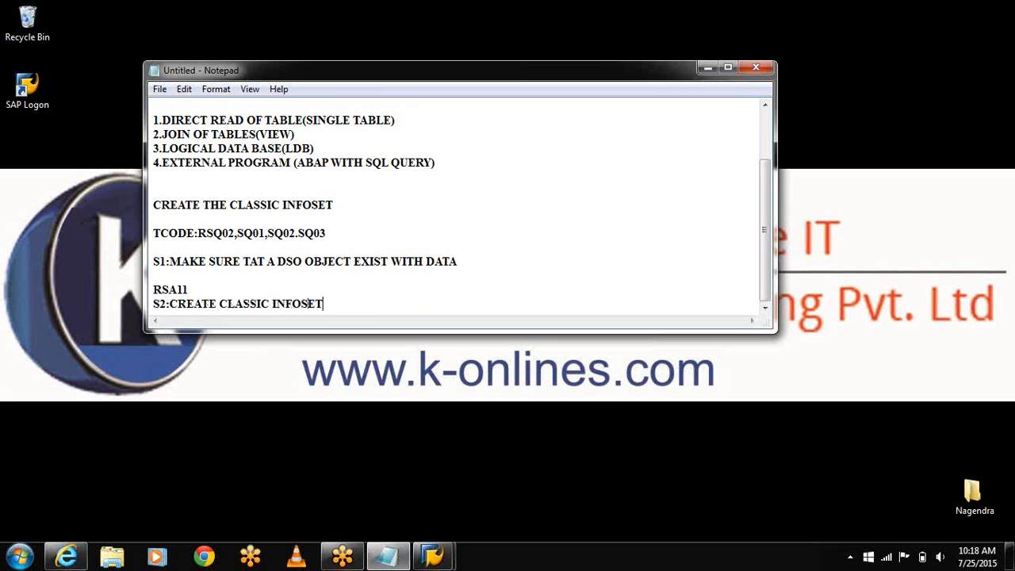
key(Return)
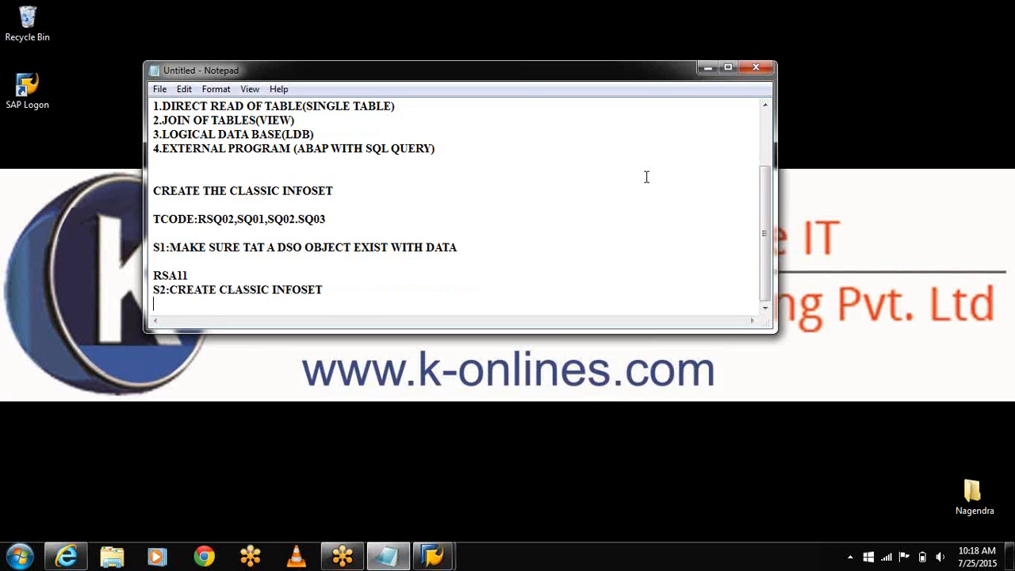
click(707, 68)
Switch back to SAP, open the Classic InfoSets function for DataStore object SDSO FR TDL FR VAR UNITS and acknowledge the information message.
mouse_move(429, 560)
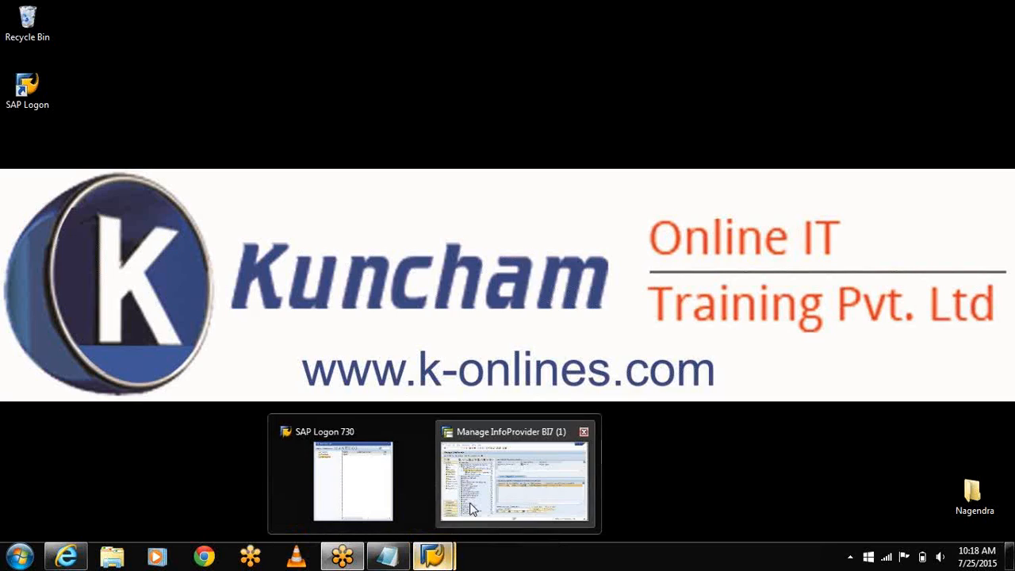
click(511, 484)
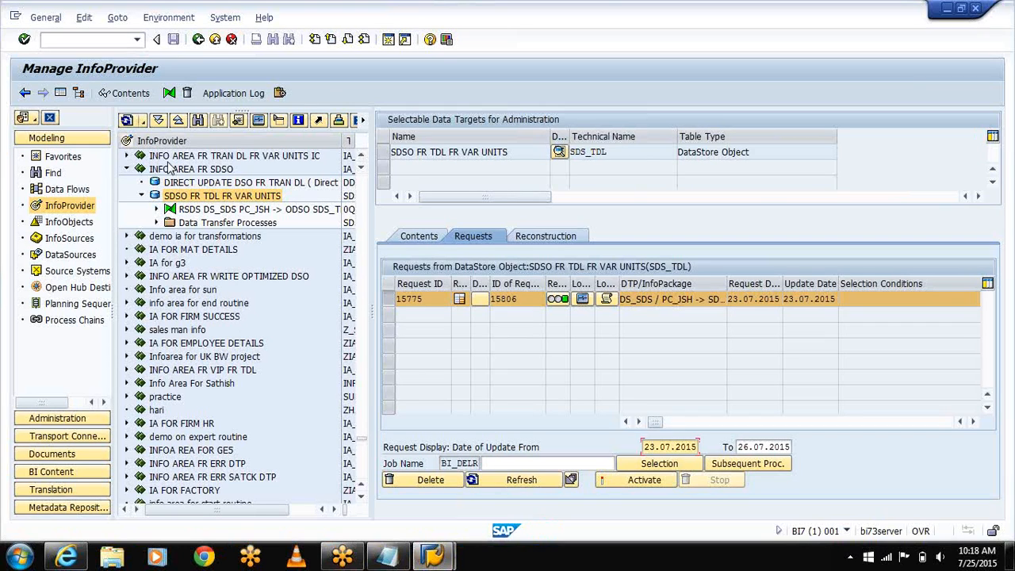
right_click(195, 202)
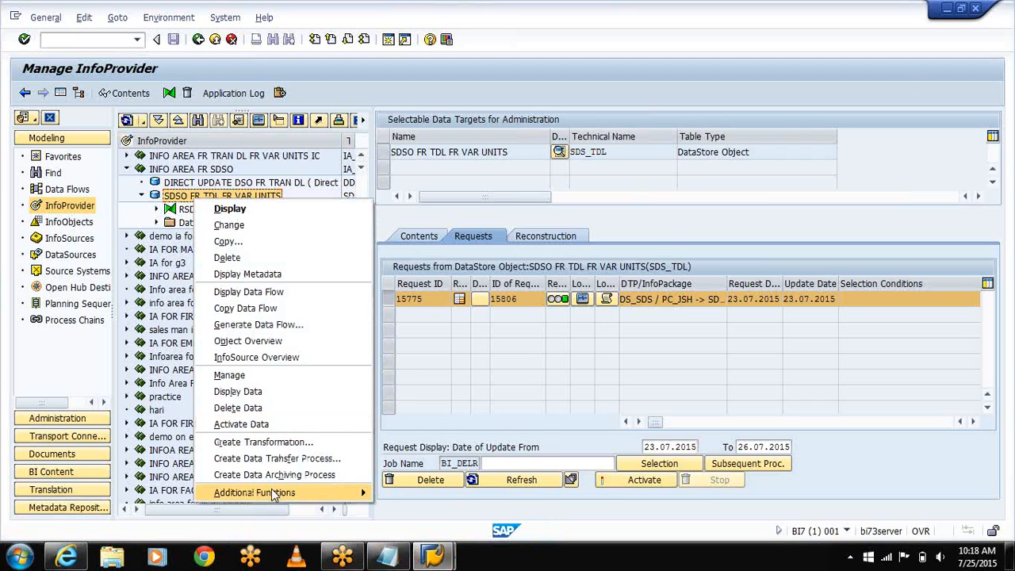
mouse_move(274, 493)
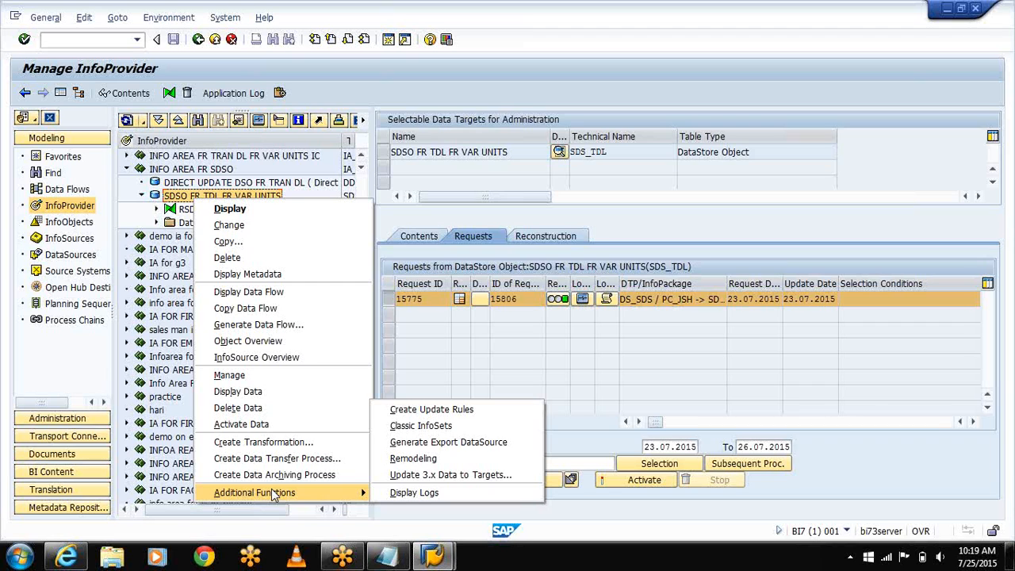
click(421, 426)
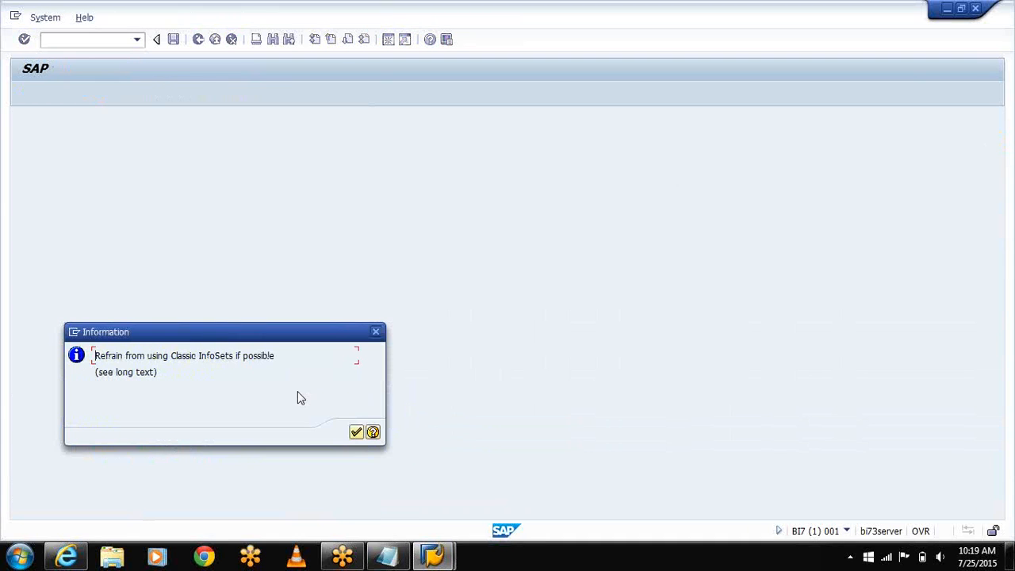
click(356, 431)
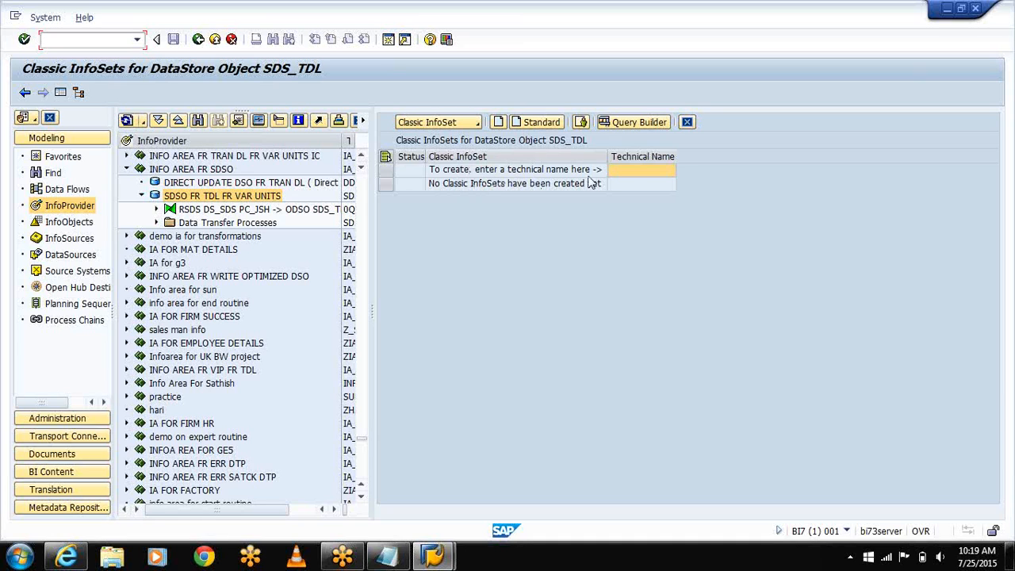
Enter CIST_TDL as the technical name and start creating the classic InfoSet.
click(627, 171)
text(0)
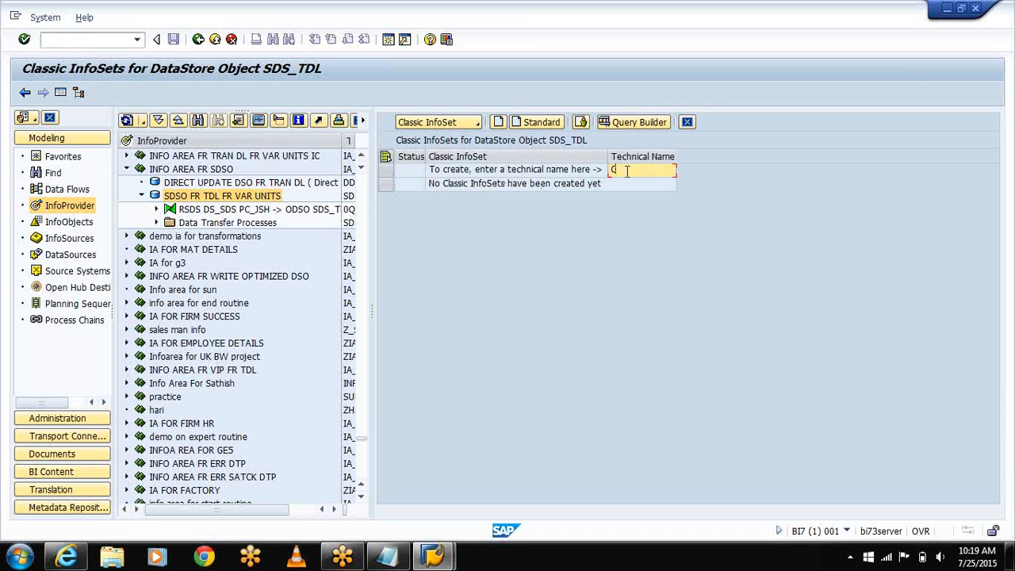
text(IS)
text(_)
text(T_TS)
key(BackSpace)
text(DL)
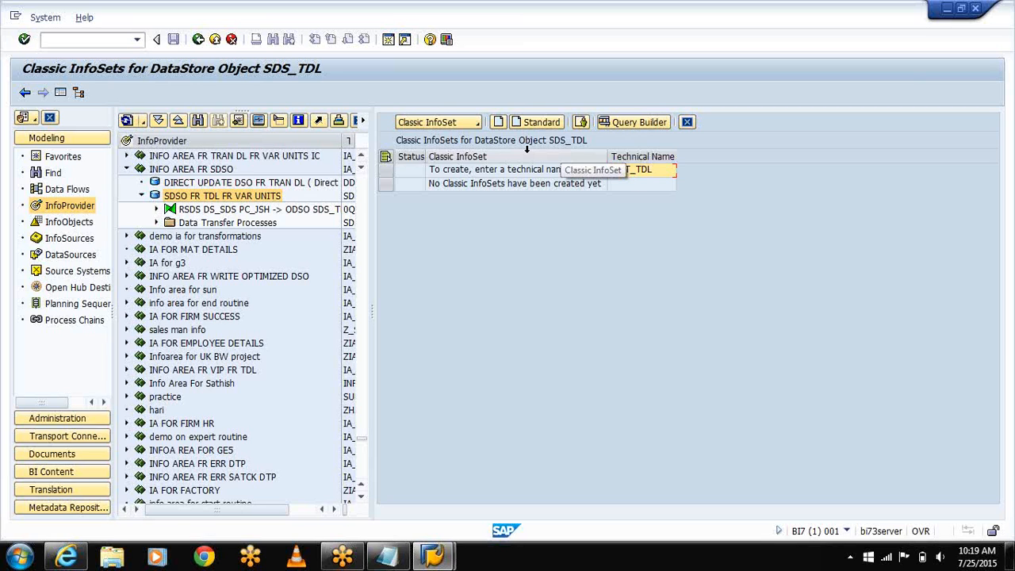
click(497, 126)
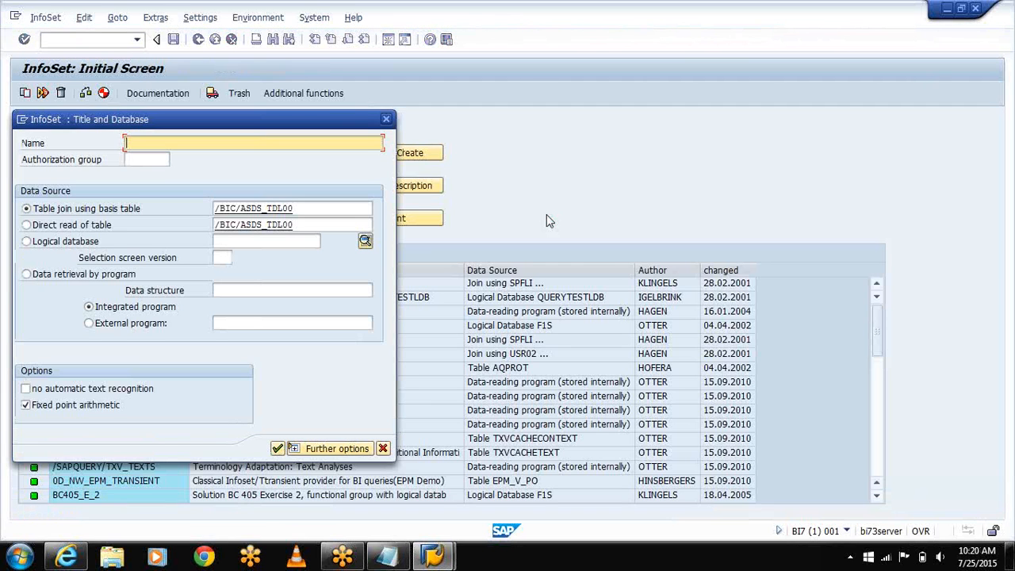
Name the InfoSet CLASSIC INFOSET FOR JO, use direct read of table /BIC/ASDS_TDL00, and include all table fields in the field groups.
text(CLASSIC INFOSET FOR JO)
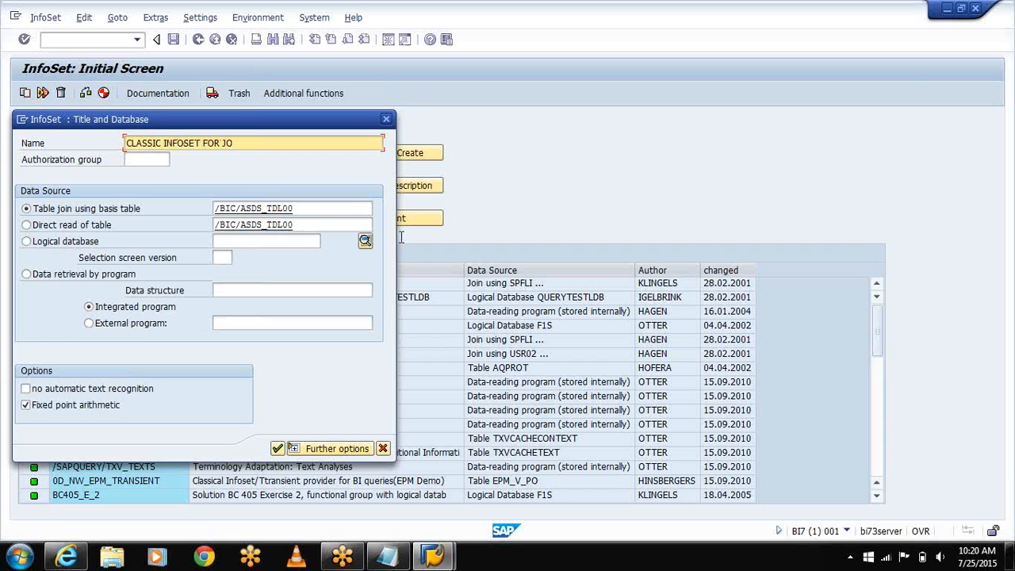
click(26, 225)
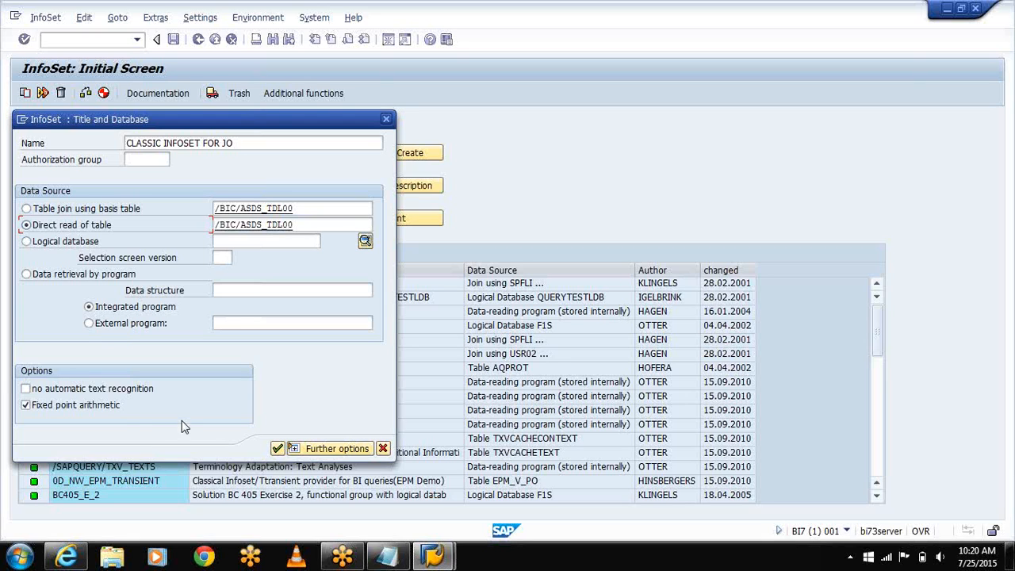
click(277, 449)
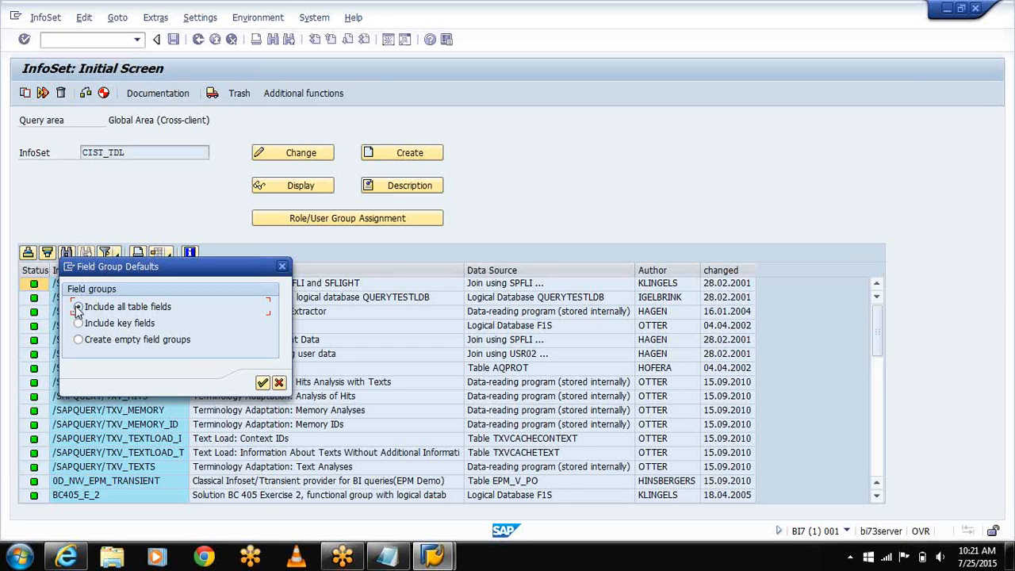
click(78, 308)
click(263, 383)
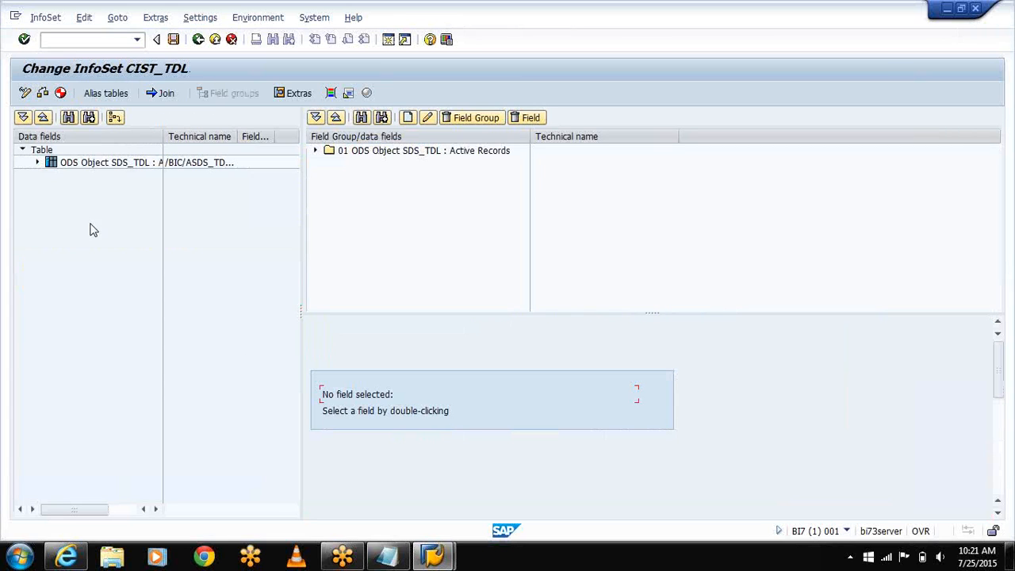
Expand the SDS_TDL table and its field group to check their fields, and generate InfoSet CIST_TDL as a local object.
click(37, 164)
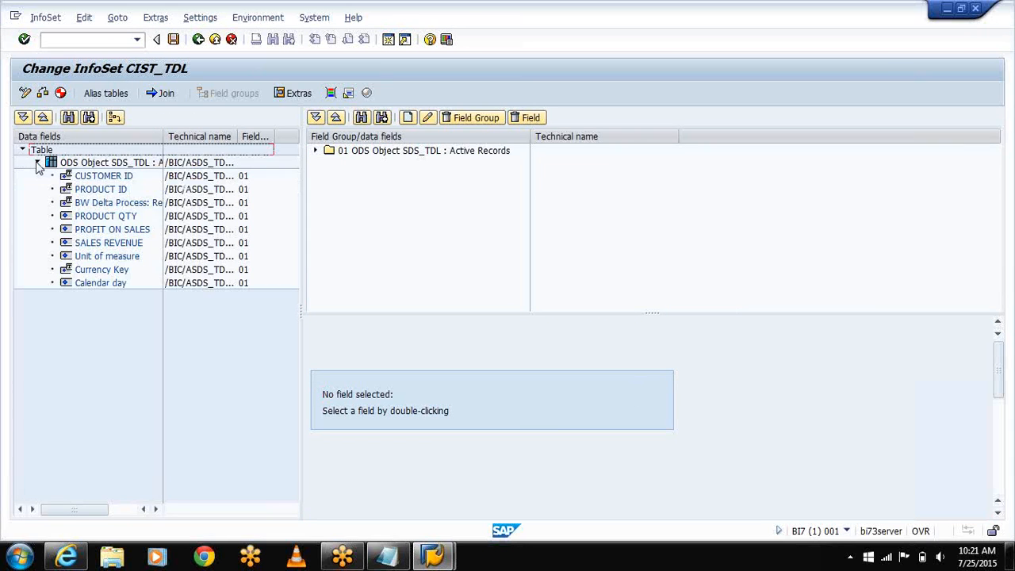
click(316, 151)
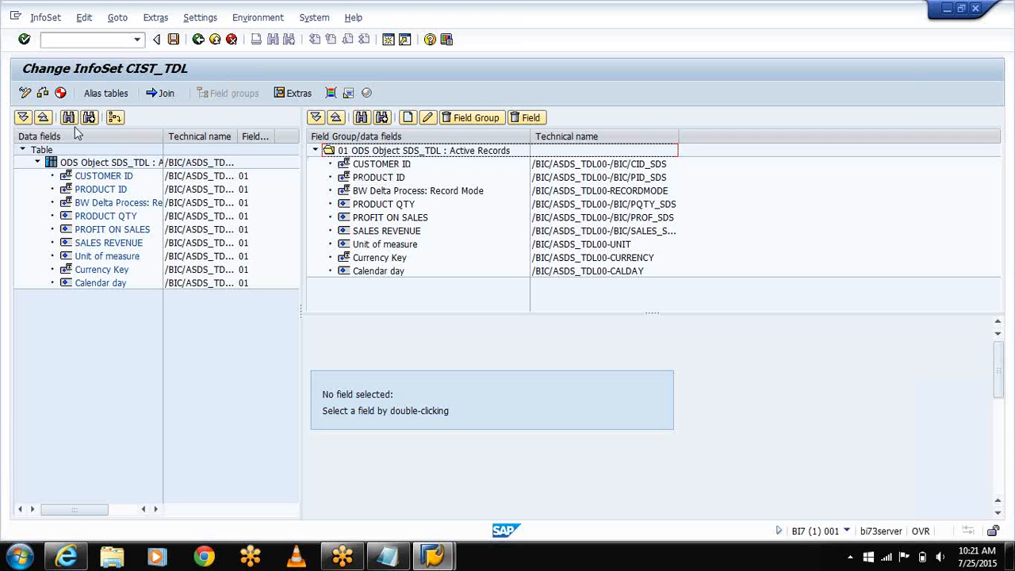
click(61, 93)
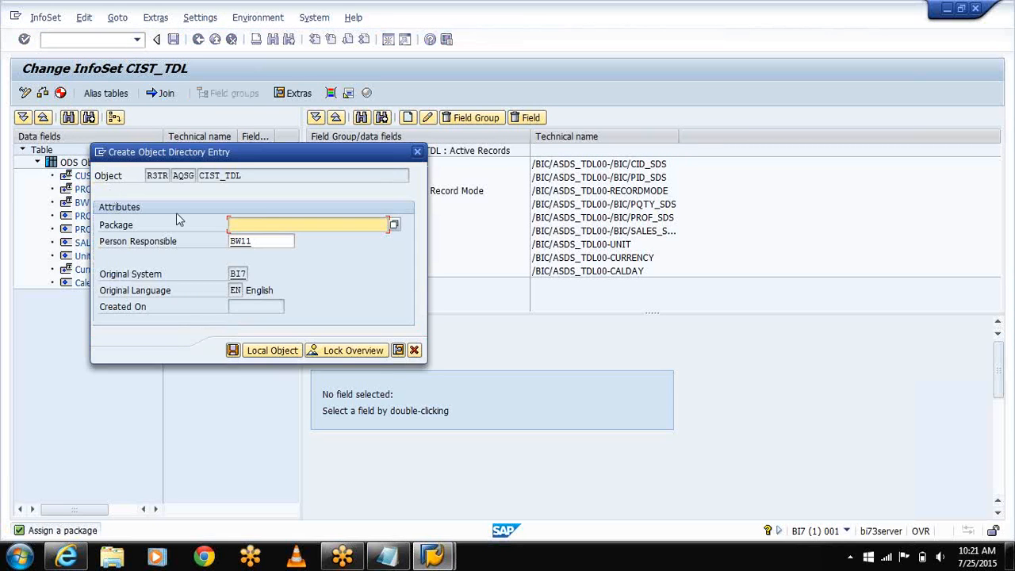
click(272, 351)
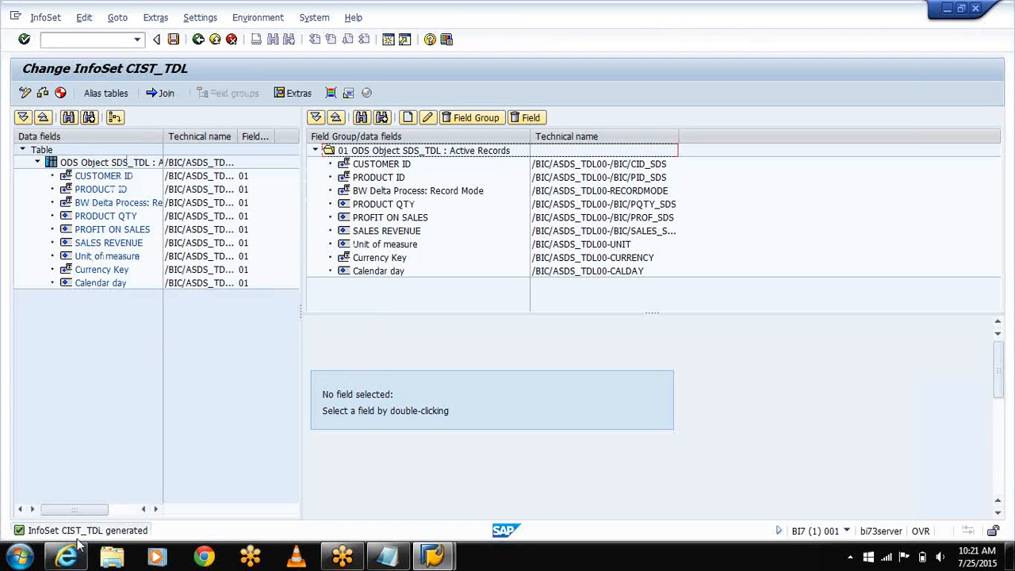
Switch to Notepad and record the InfoSet name CIST_TDL under step S2.
click(949, 9)
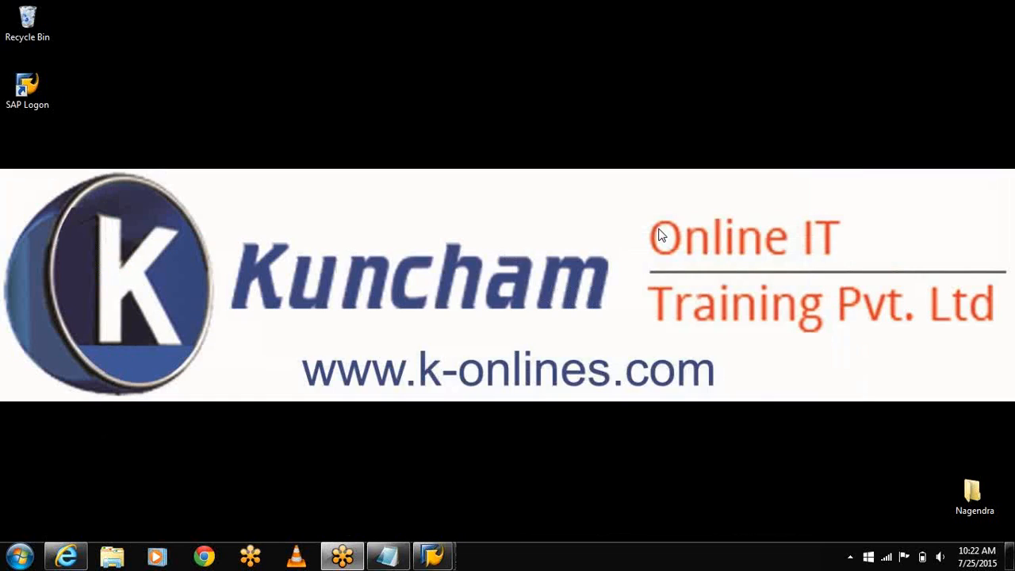
click(379, 561)
key(Return)
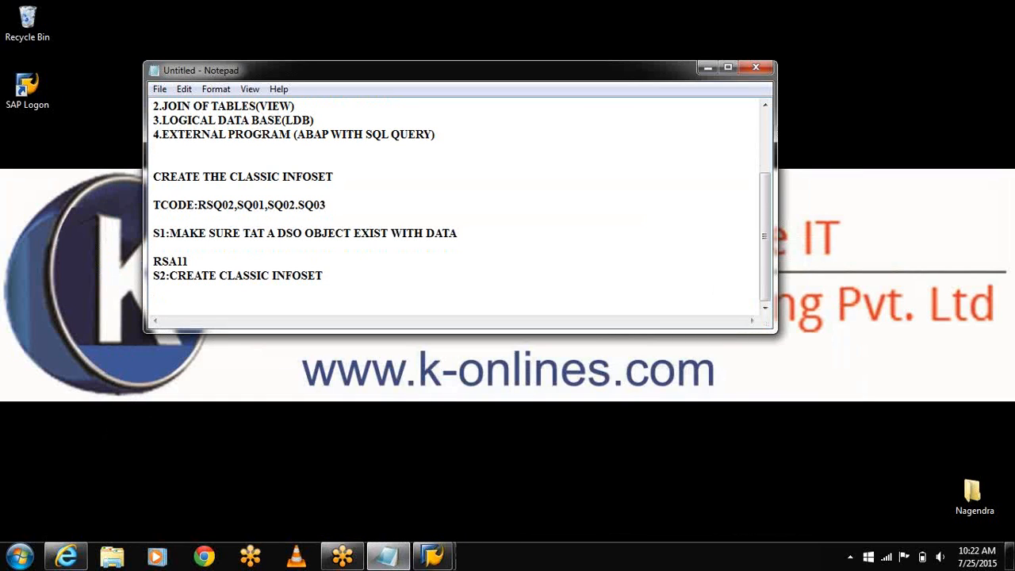
text(CIST_TDL)
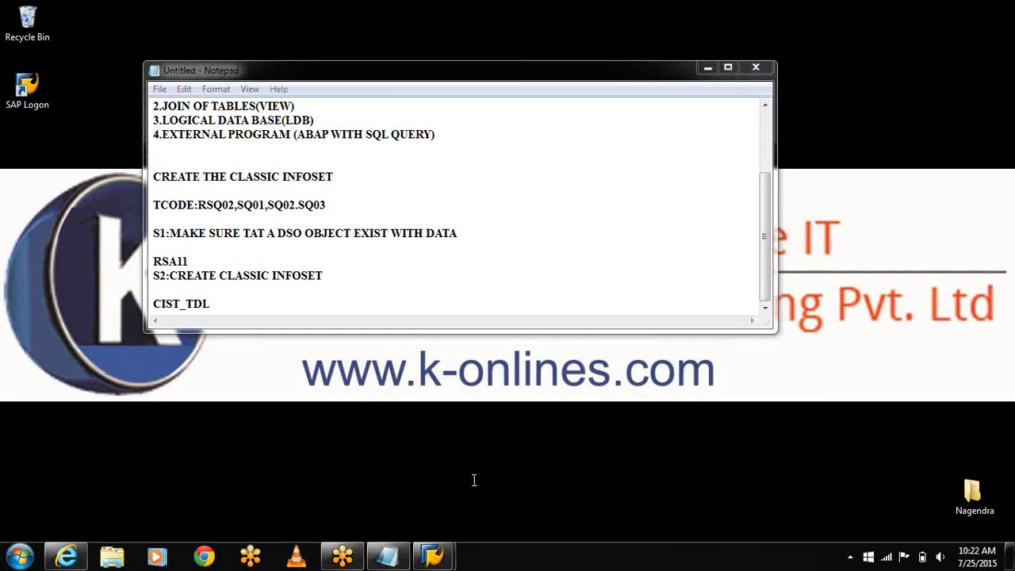
click(705, 68)
Switch back to SAP, return to the classic InfoSet list of SDS_TDL and select CLASSIC INFOSET FOR JO.
mouse_move(433, 555)
click(494, 488)
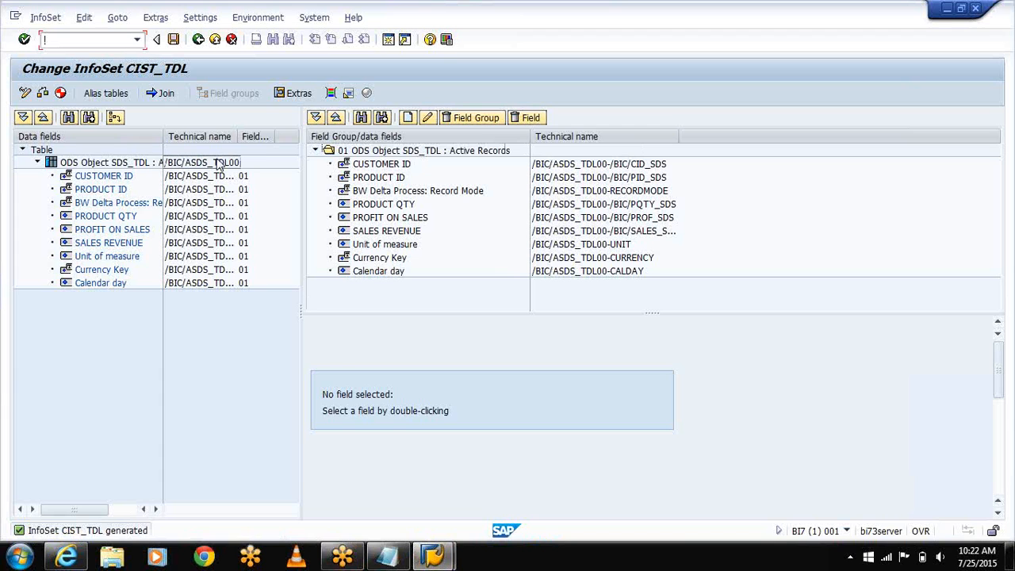
click(199, 40)
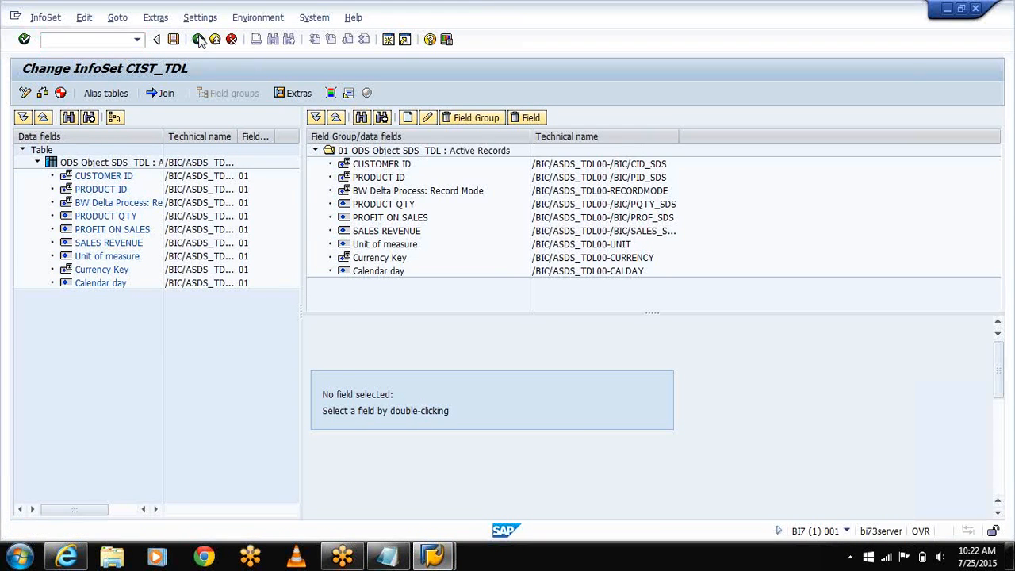
click(447, 186)
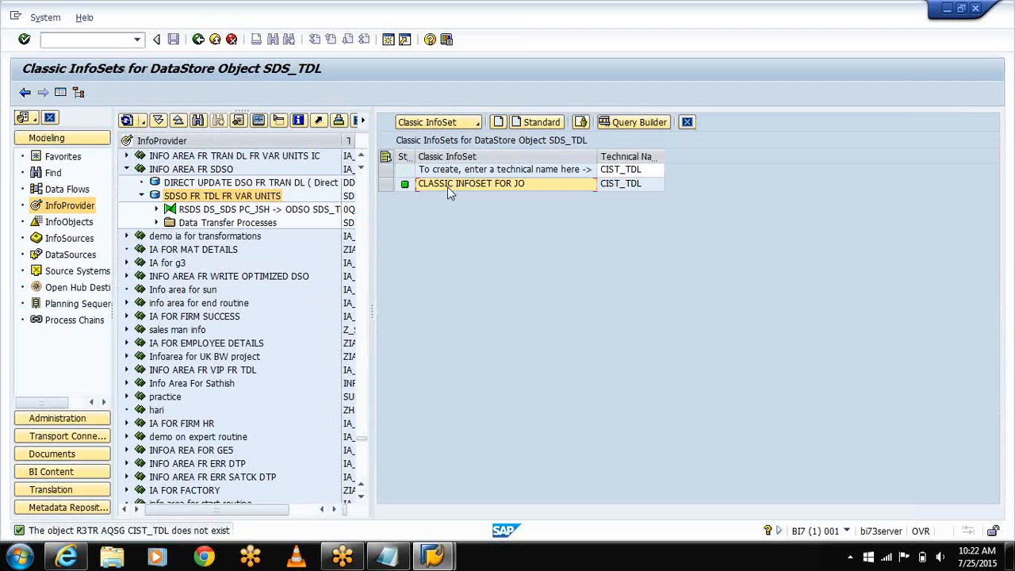
Open CIST_TDL in change mode, review the fields in its Active Records field group, and return to the classic InfoSet list.
click(476, 124)
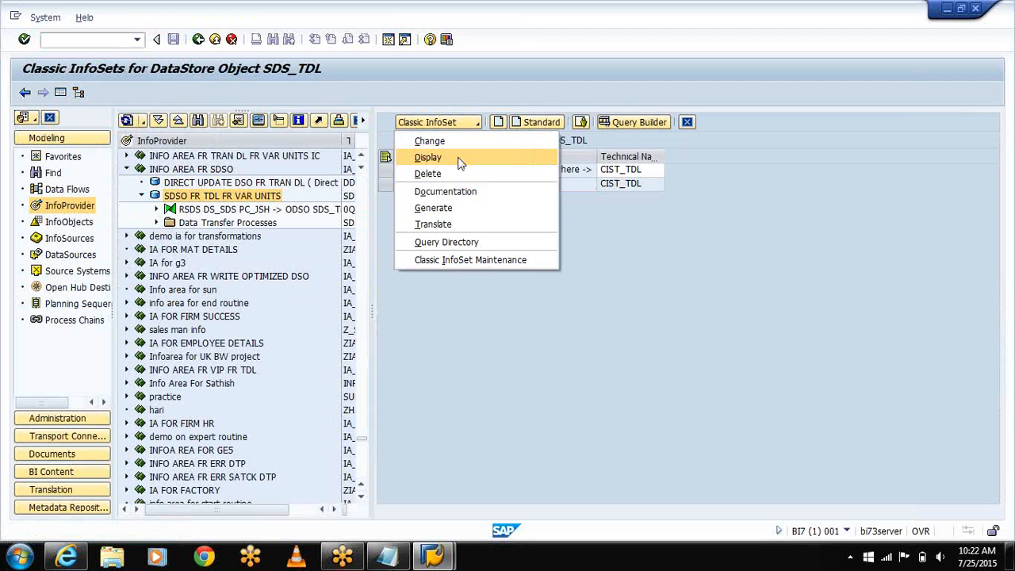
click(460, 150)
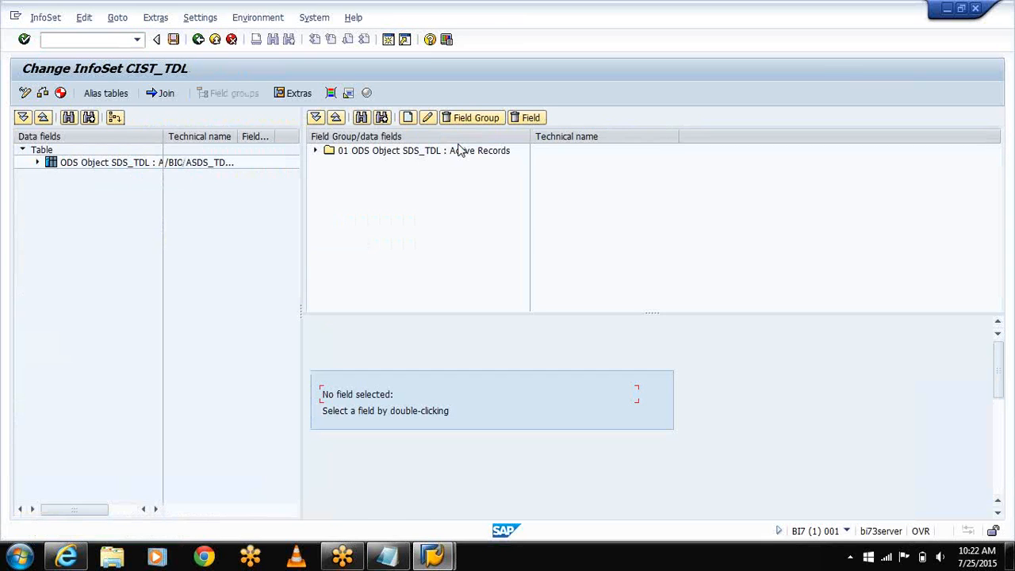
click(315, 150)
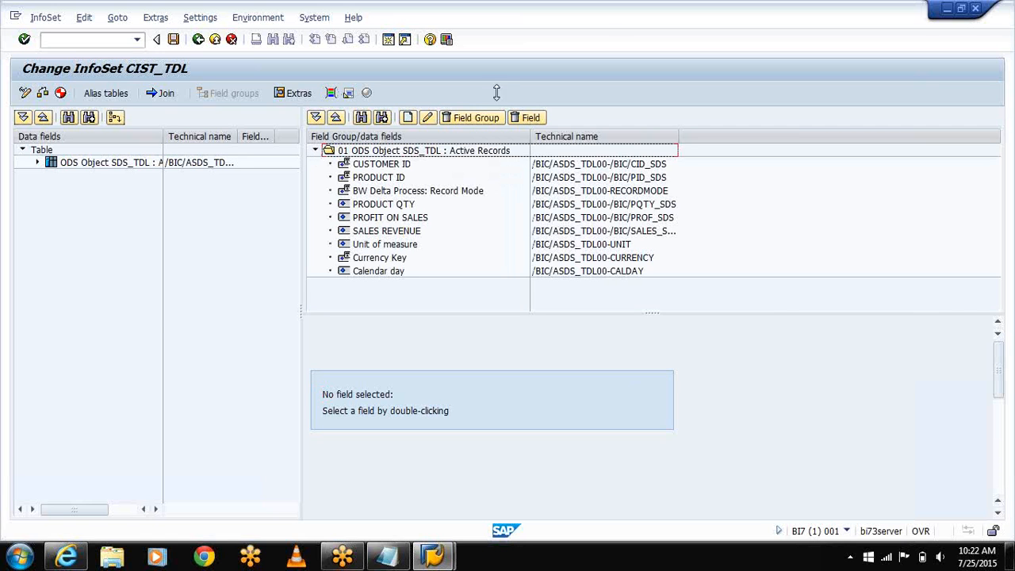
click(733, 155)
key(F3)
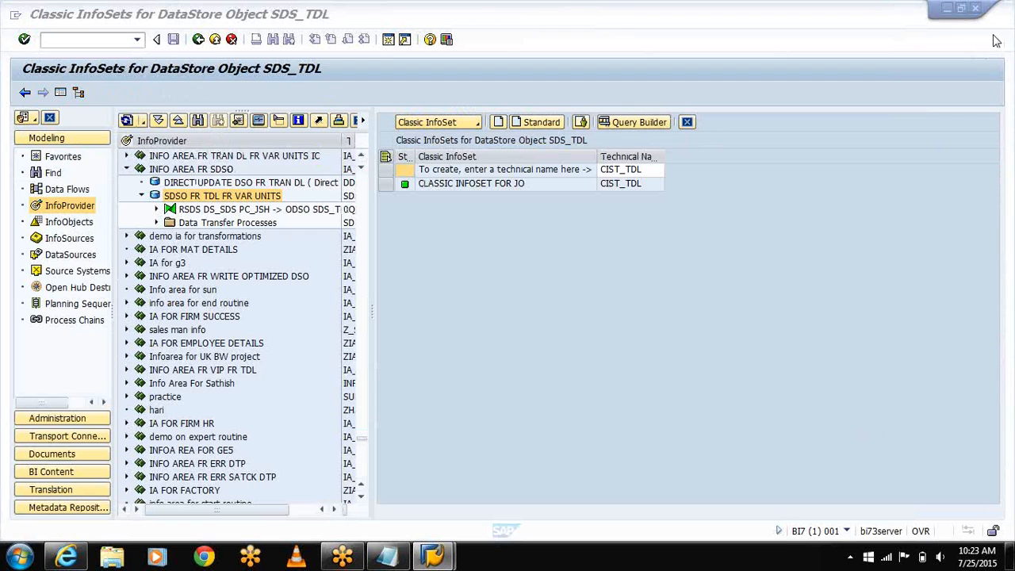
Open Classic InfoSet Maintenance, assign CIST_TDL to user groups /SAPQUERY/QD, BT and QDEMO, and save the assignment.
click(473, 125)
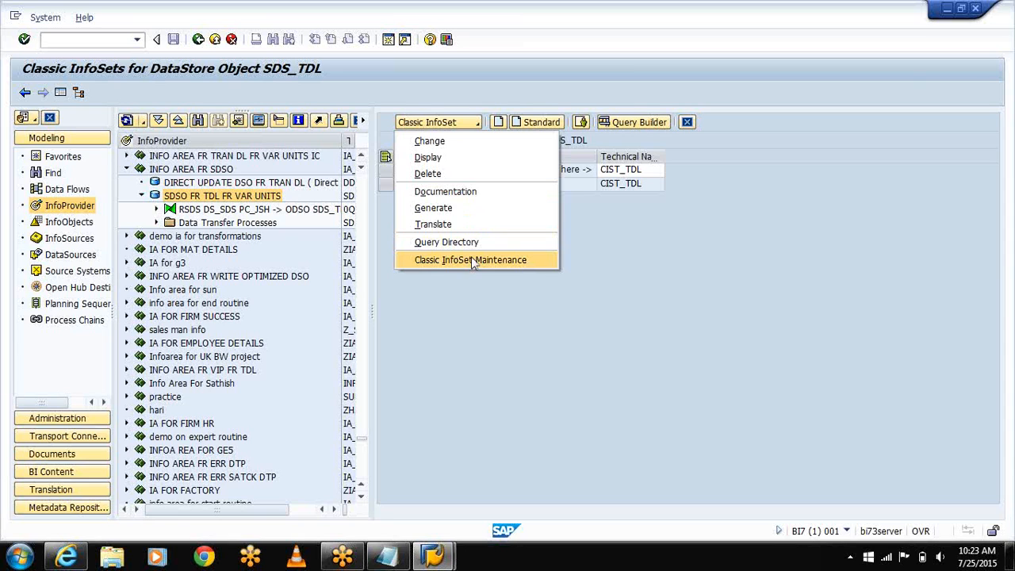
click(533, 340)
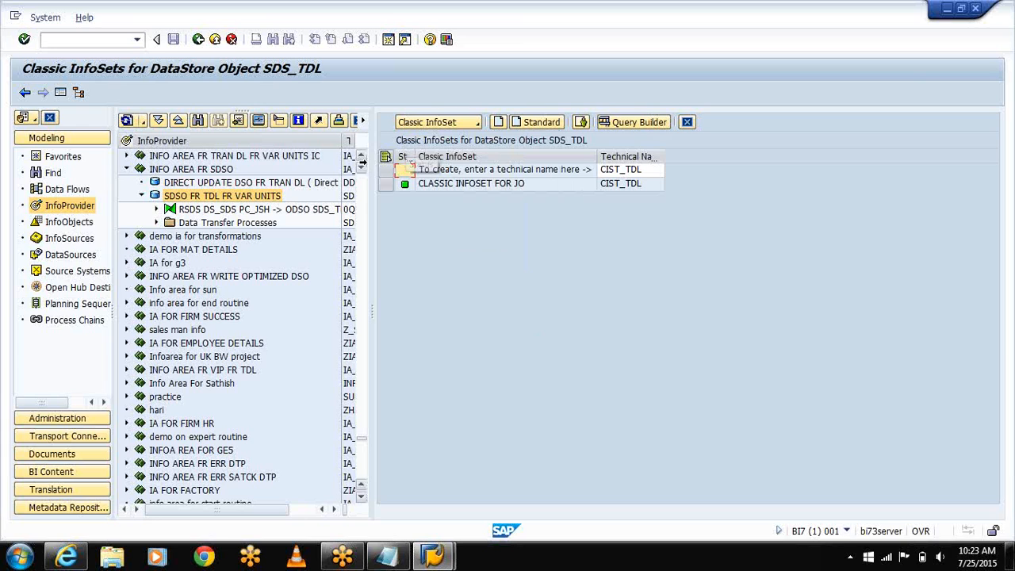
click(468, 123)
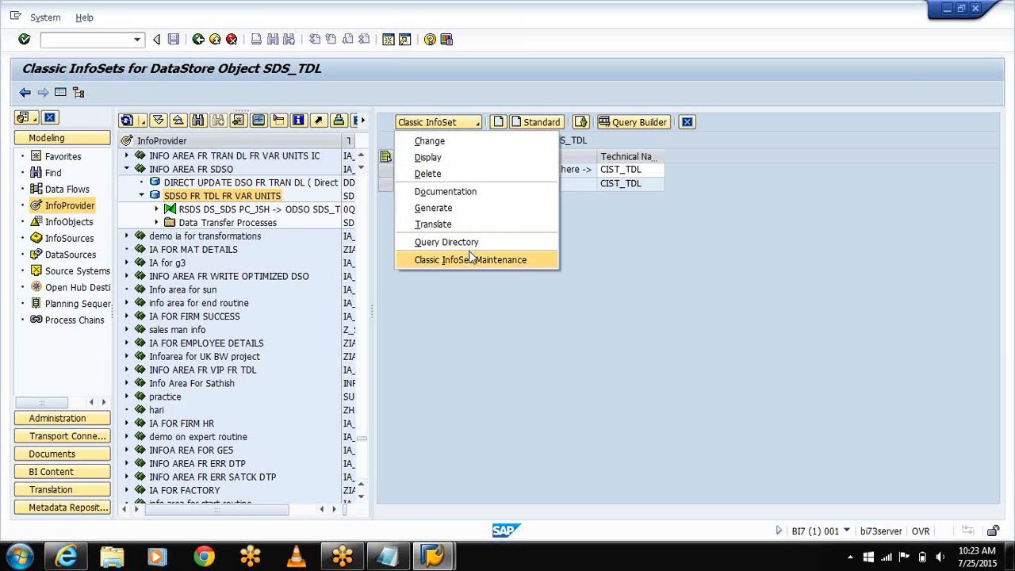
click(470, 259)
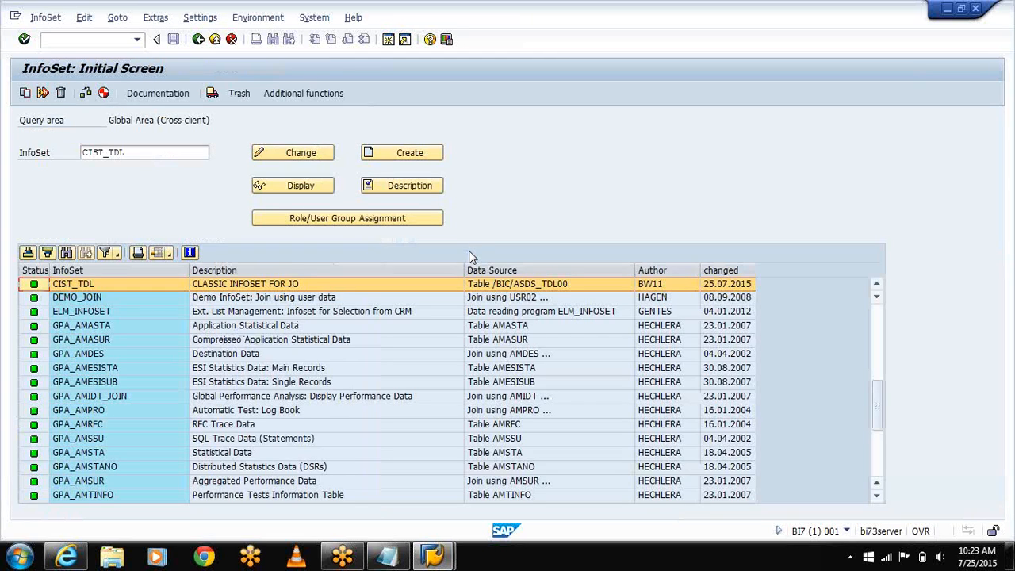
click(329, 219)
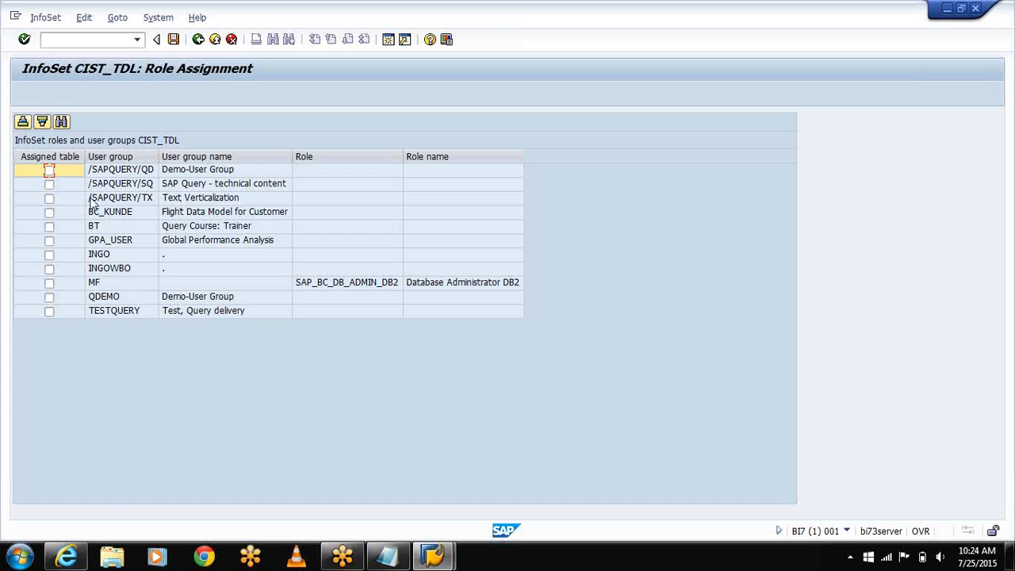
click(50, 170)
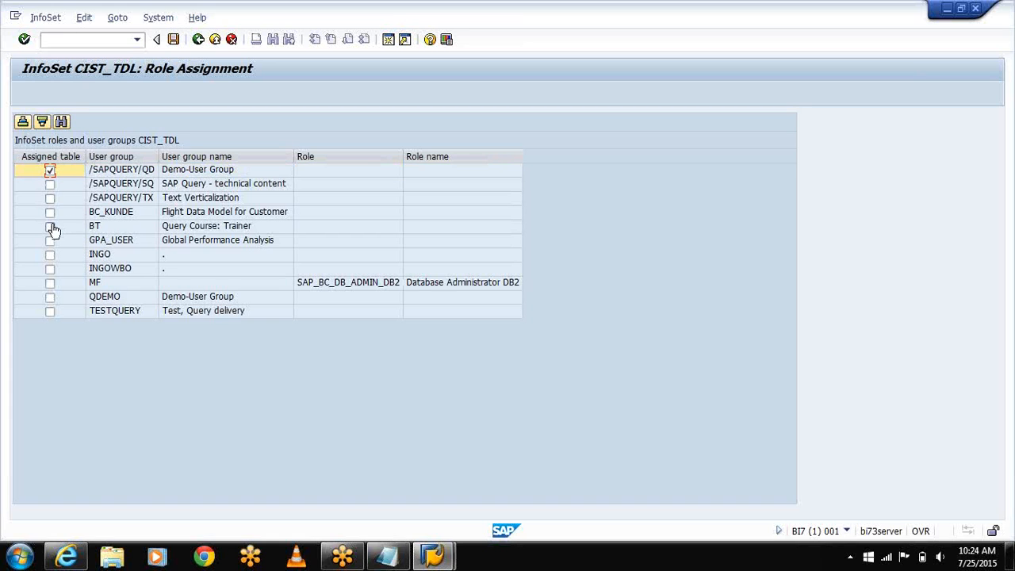
click(49, 227)
click(50, 299)
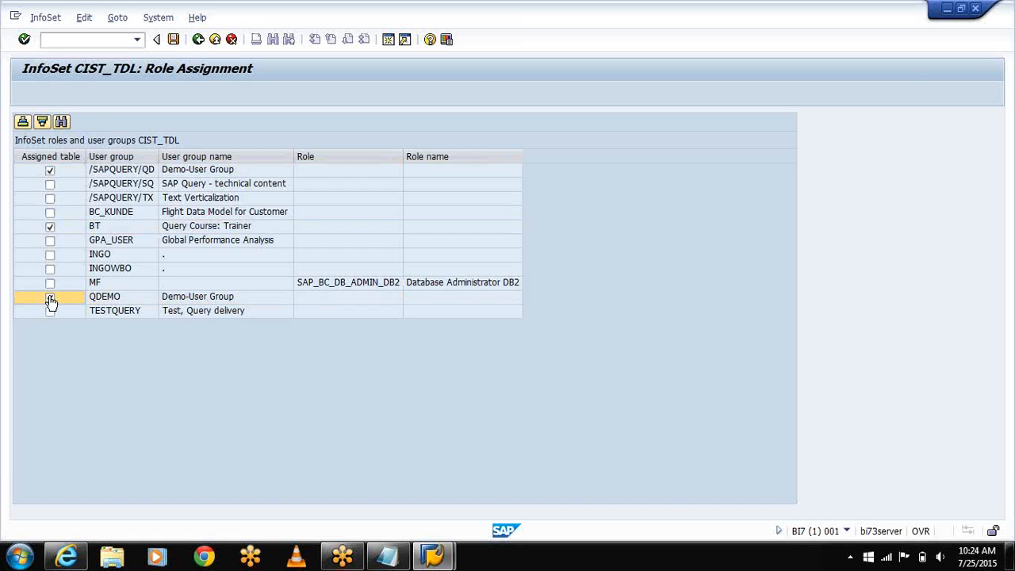
click(175, 39)
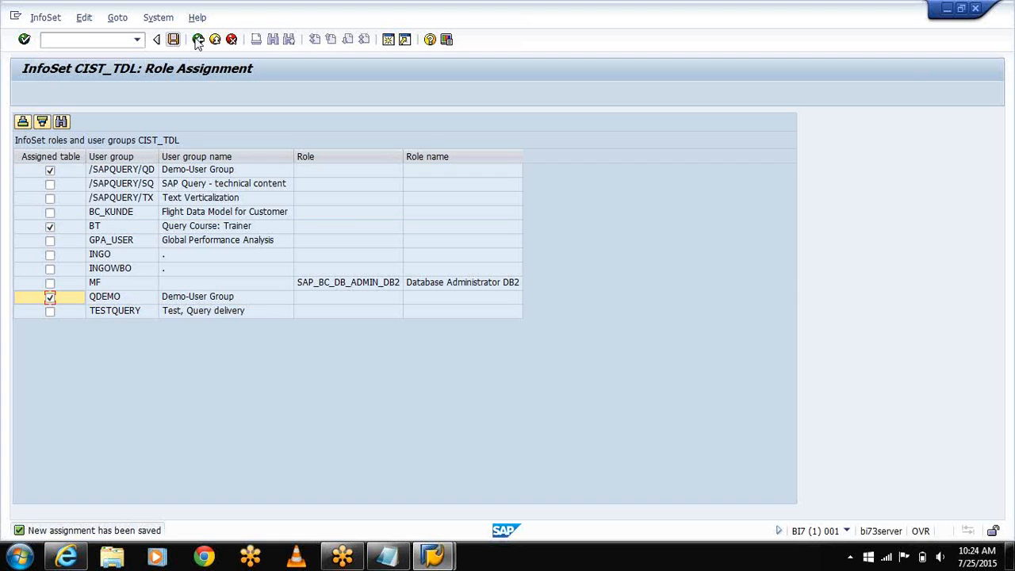
click(198, 40)
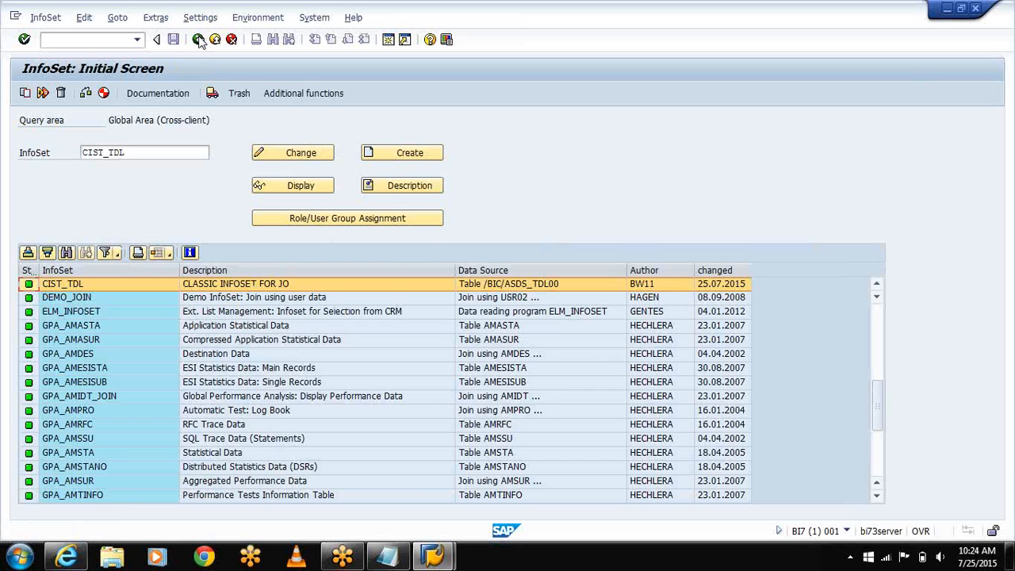
Return to the classic InfoSet list of SDS_TDL and try to open the Query Builder for CIST_TDL.
click(262, 19)
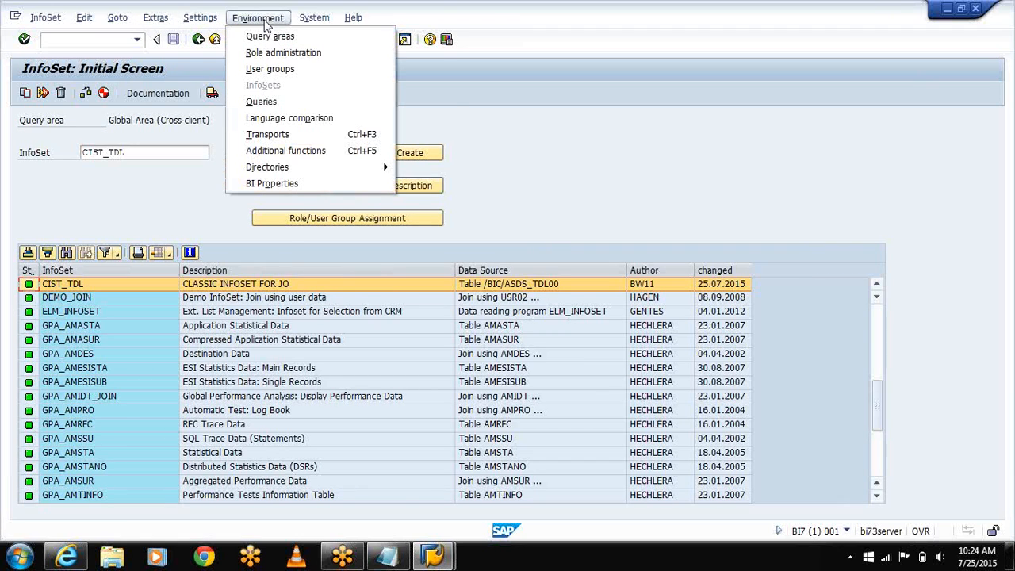
click(613, 17)
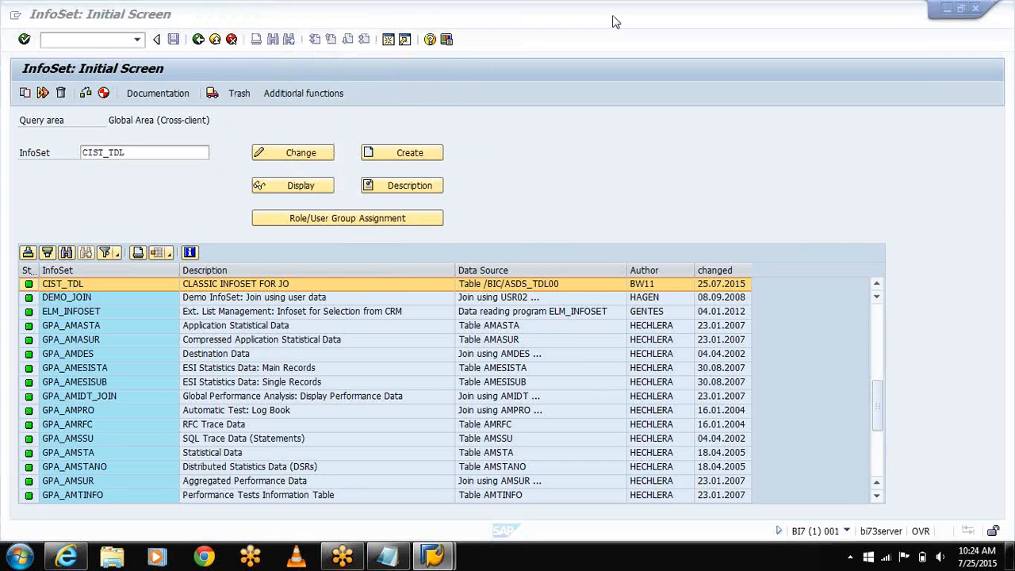
key(F3)
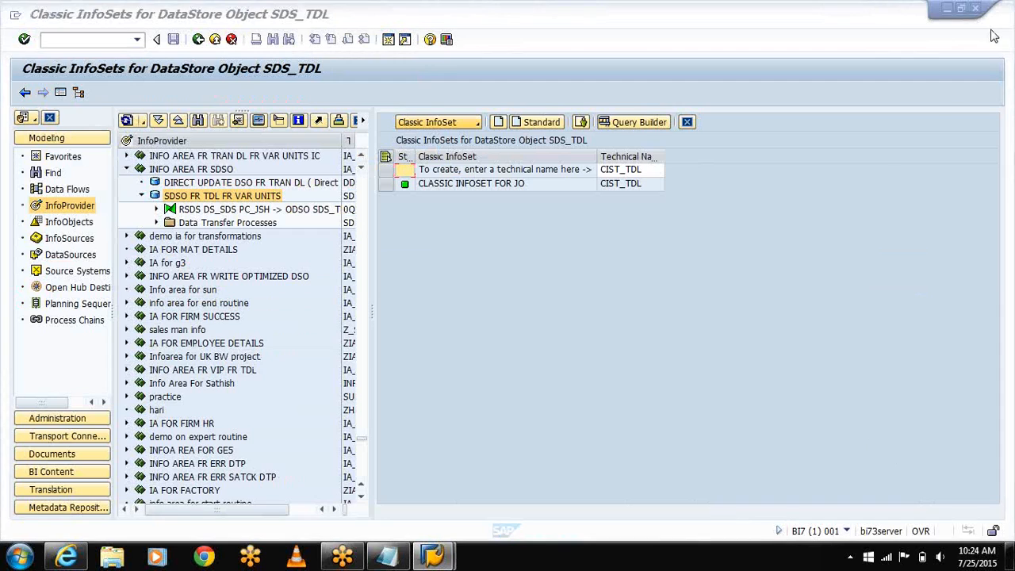
click(629, 122)
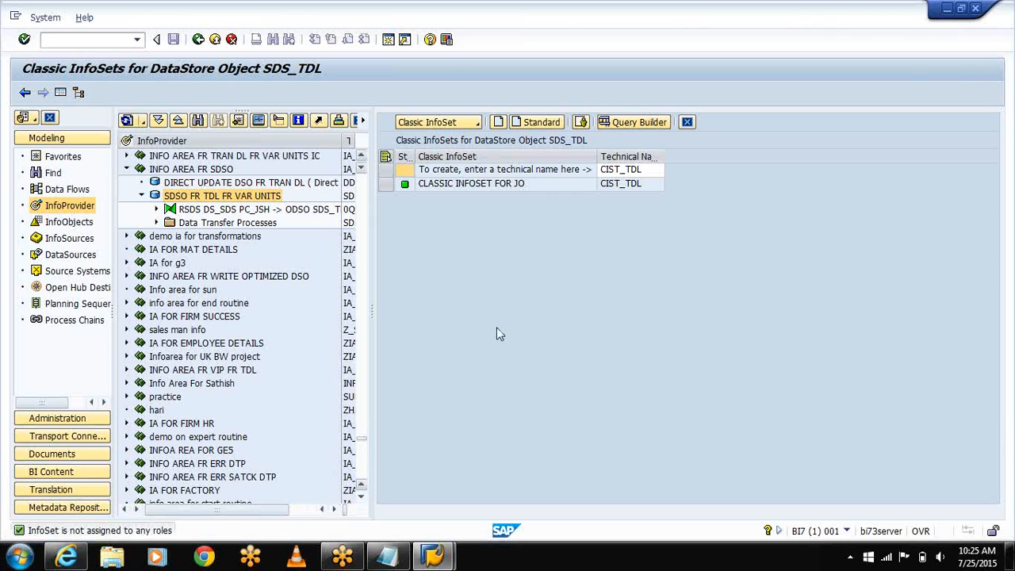
In Classic InfoSet Maintenance, additionally assign CIST_TDL to /SAPQUERY/SQ, /SAPQUERY/TX, BC_KUNDE, GPA_USER, INGO, MF and TESTQUERY, and save.
click(477, 123)
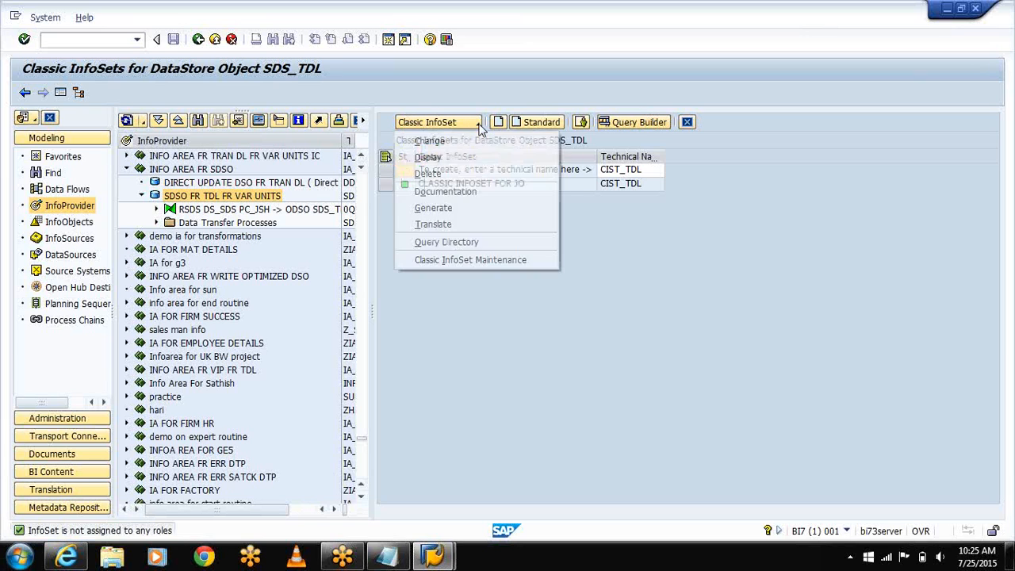
click(478, 260)
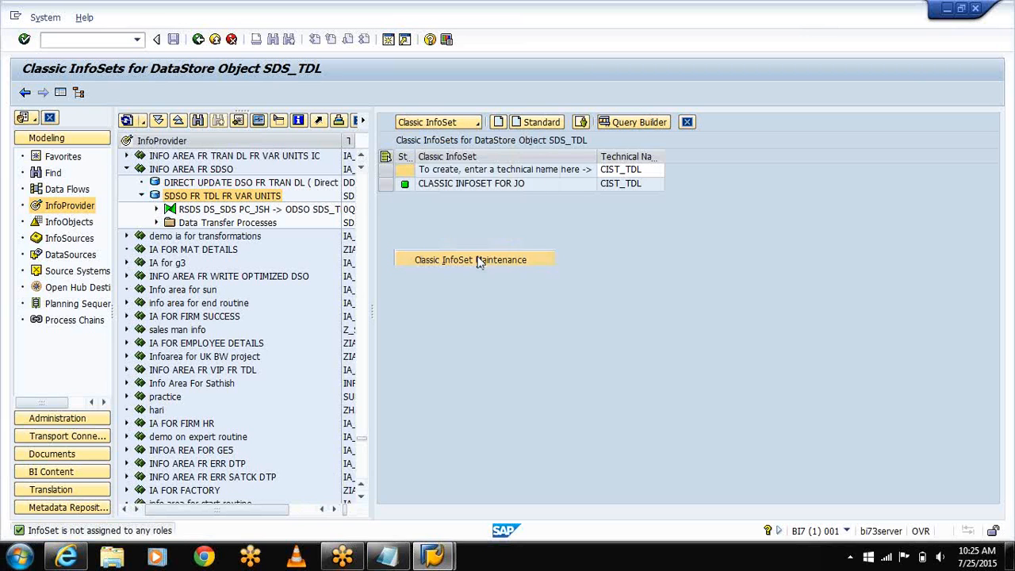
click(316, 221)
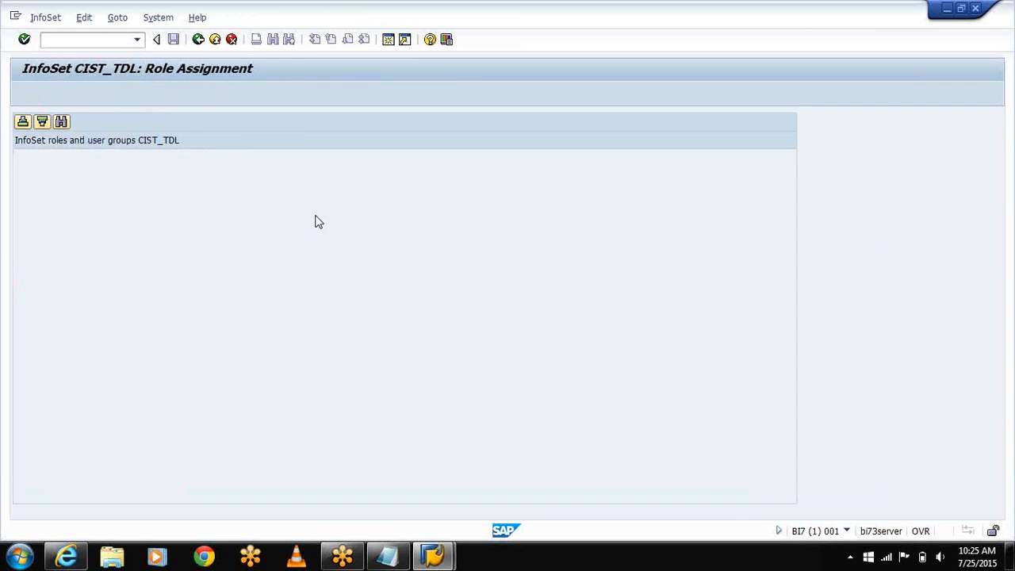
click(50, 184)
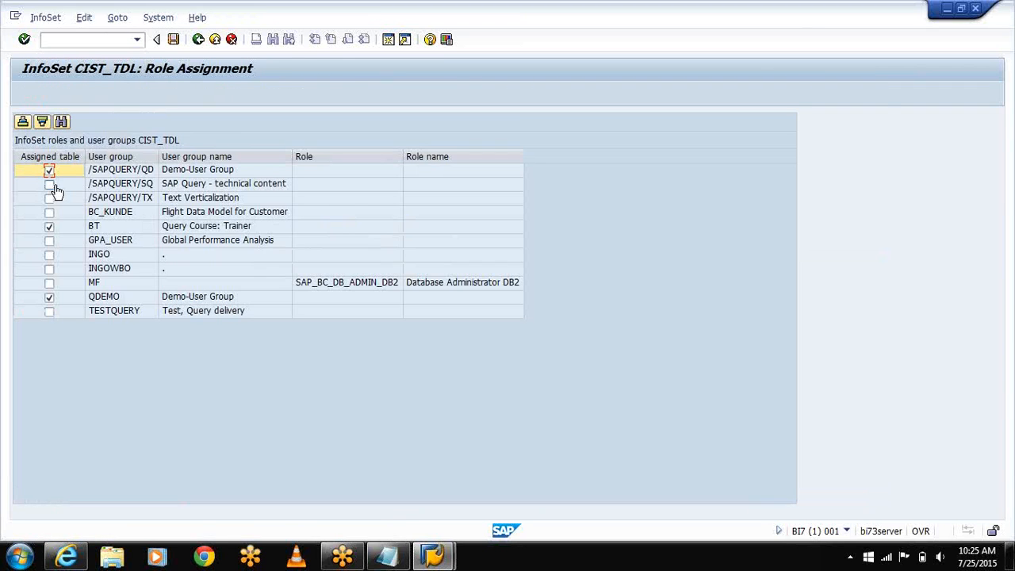
click(49, 198)
click(50, 213)
click(50, 226)
click(50, 240)
click(50, 254)
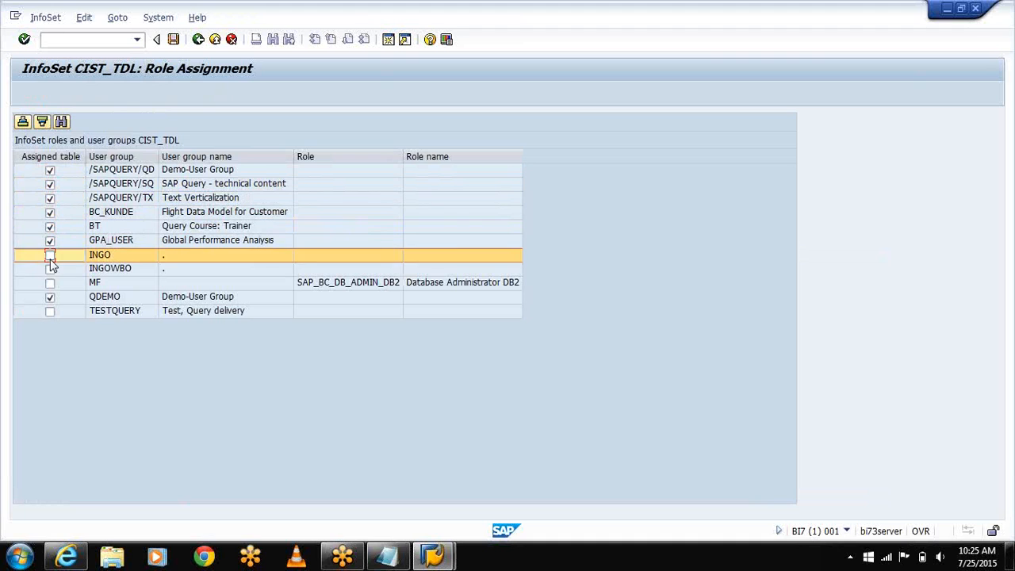
click(50, 282)
click(50, 311)
click(174, 40)
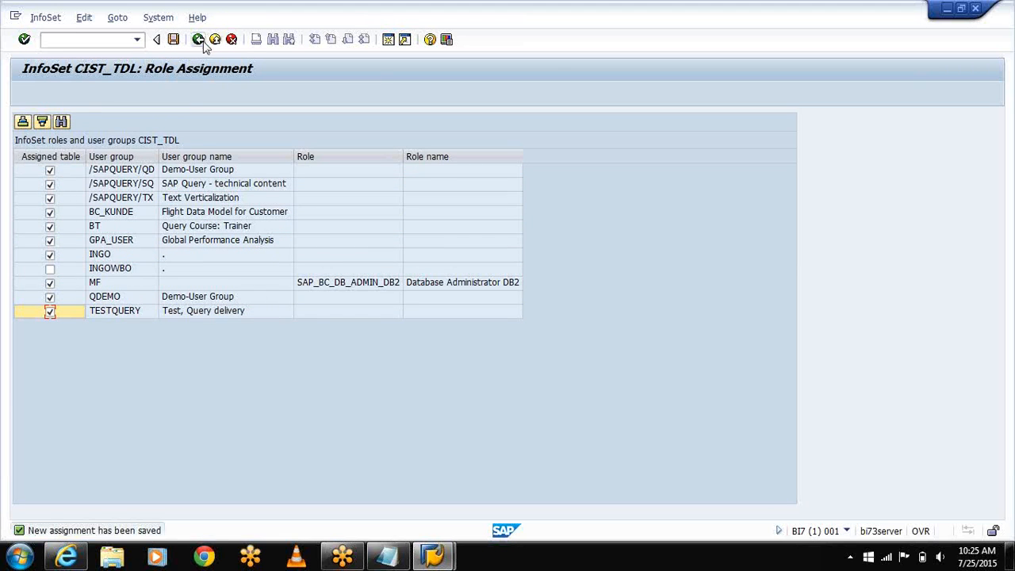
click(199, 40)
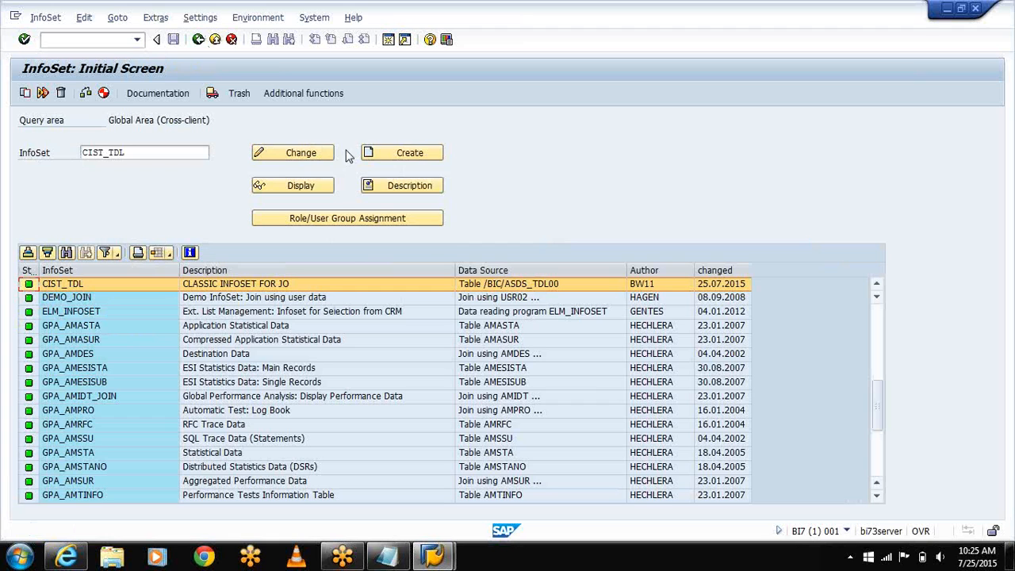
From the classic InfoSet list, assign both SAP_BC_DB_ADMIN_DB2 roles to CIST_TDL and try the Query Builder again.
click(199, 40)
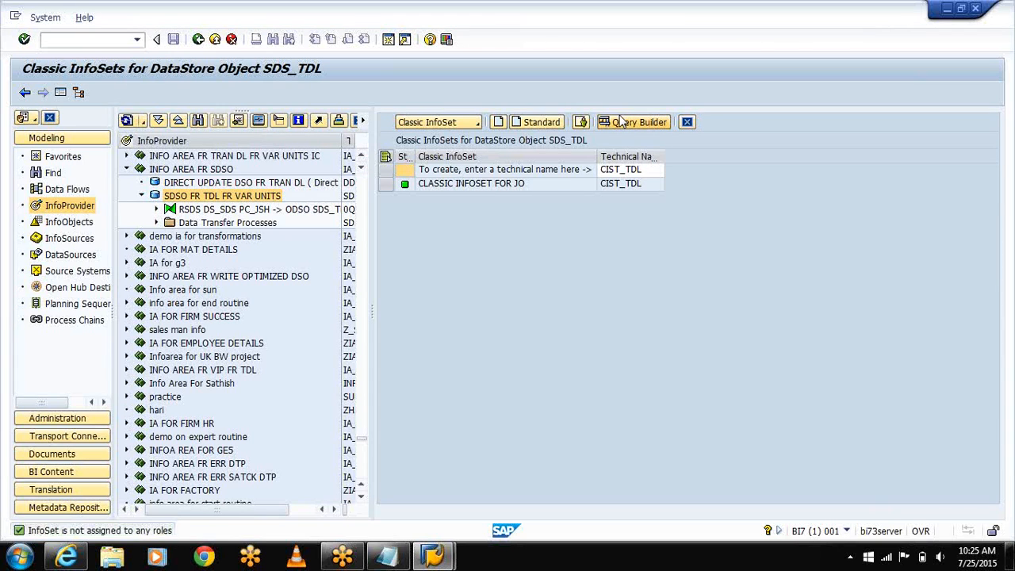
click(581, 124)
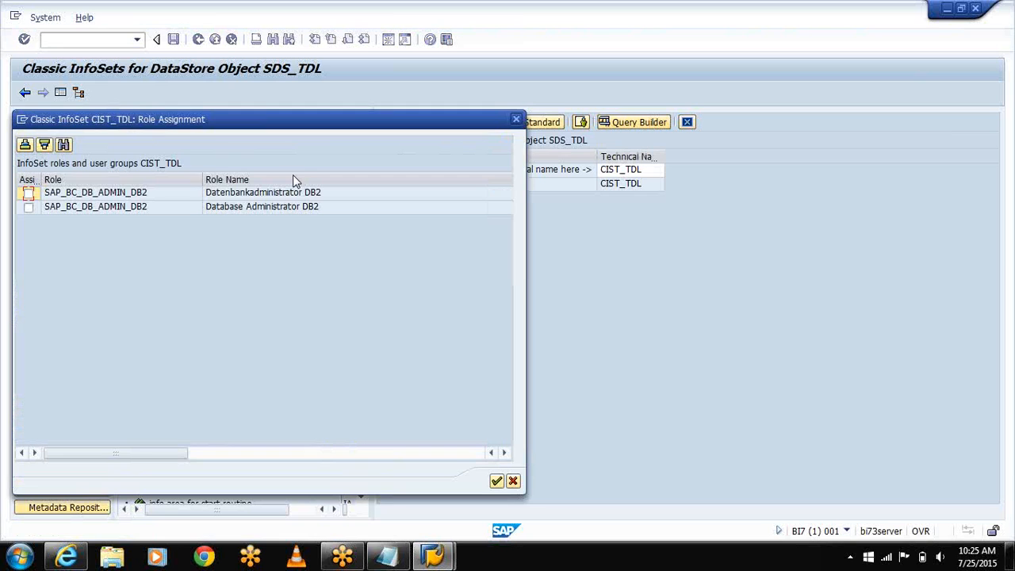
click(27, 192)
click(28, 208)
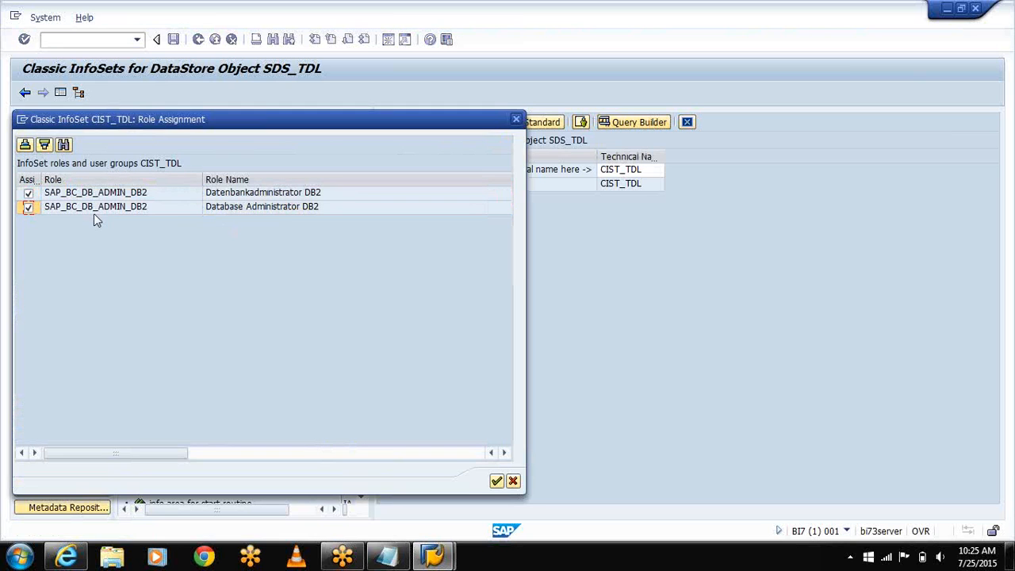
click(495, 482)
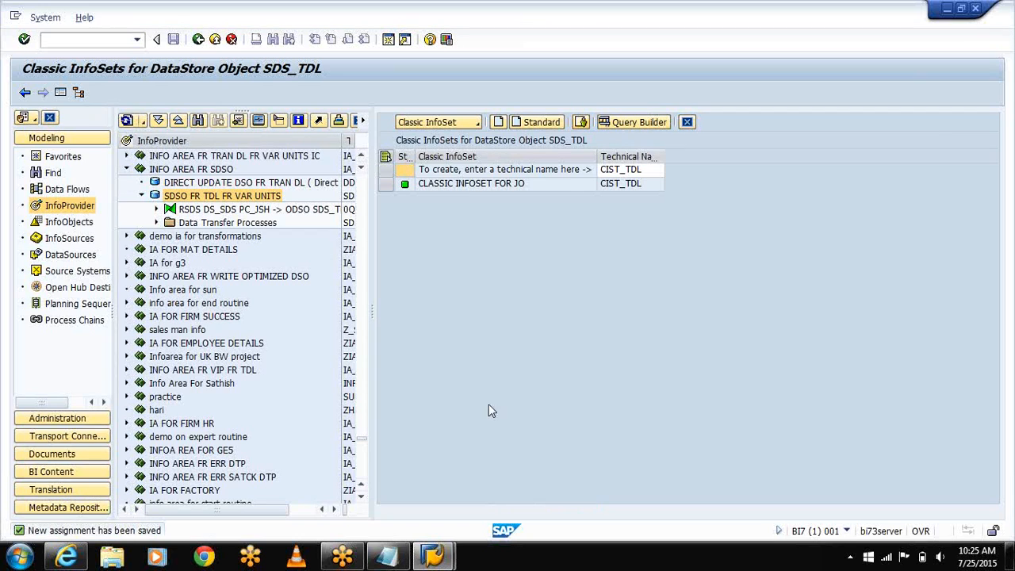
click(634, 125)
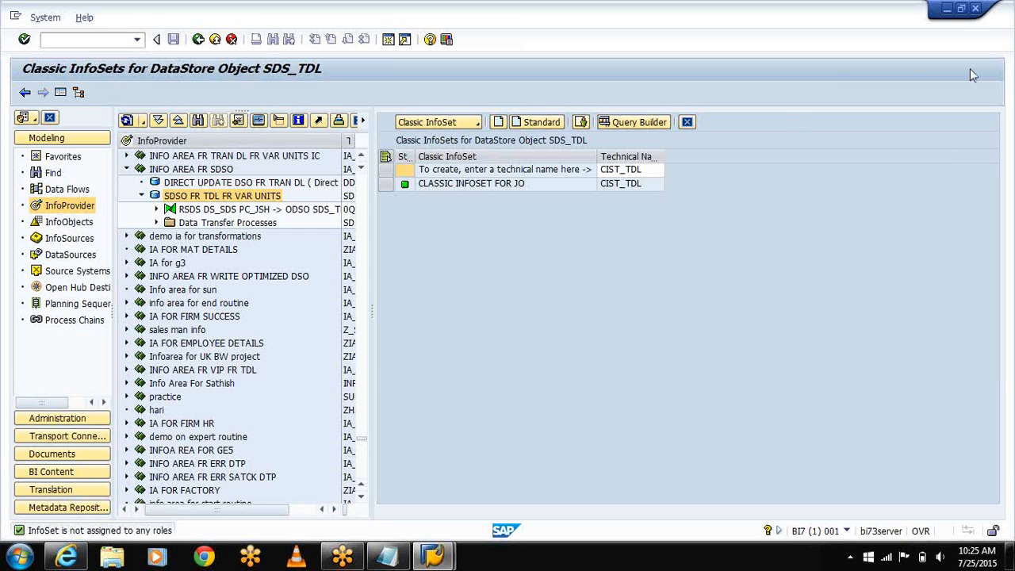
Switch to Notepad and note CREATE THE INFOSET and transaction RSQ02 below CIST_TDL.
click(944, 16)
click(384, 557)
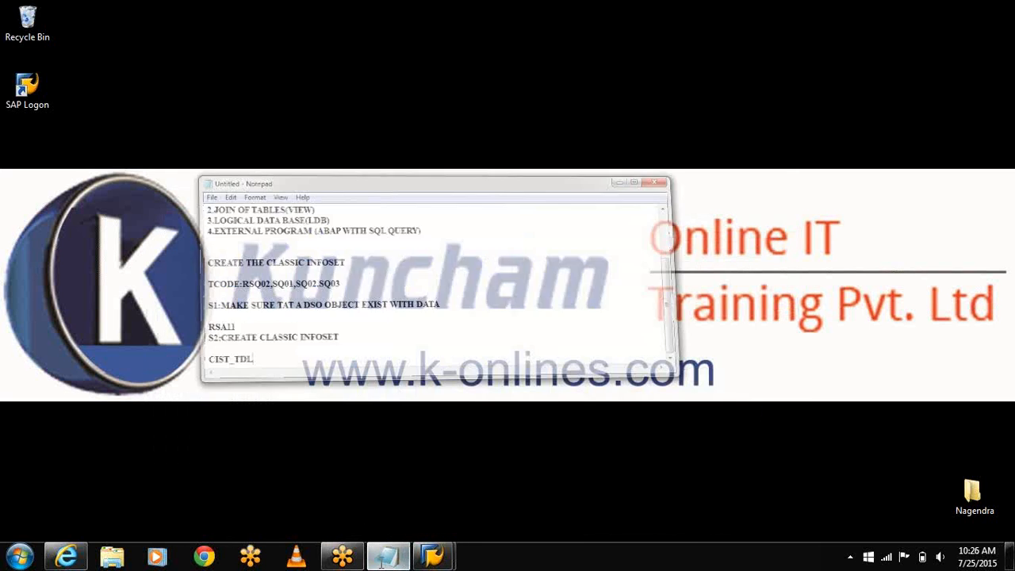
key(Return)
key(Return)
text(CRE)
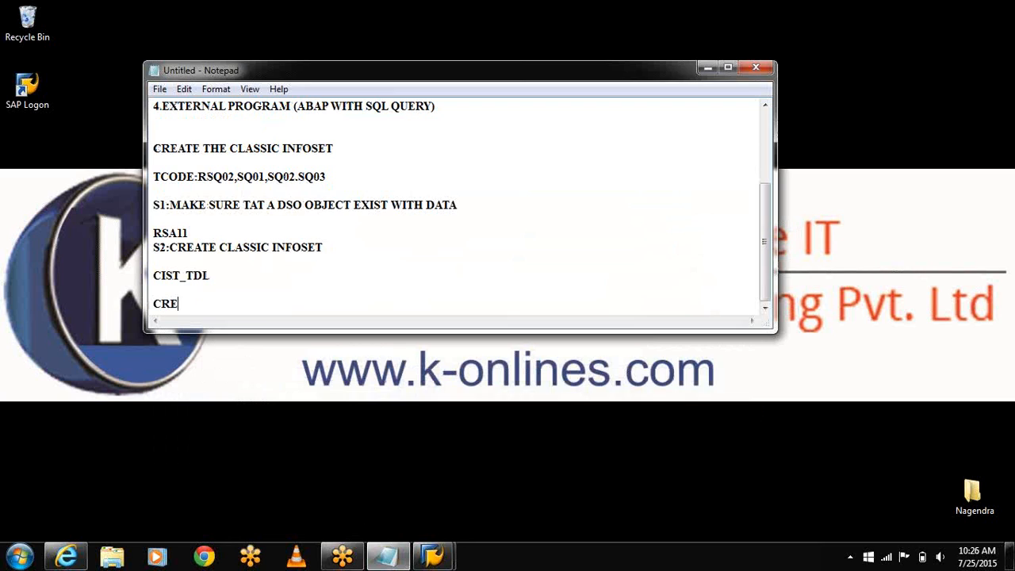
text(ATE THE INFOSET)
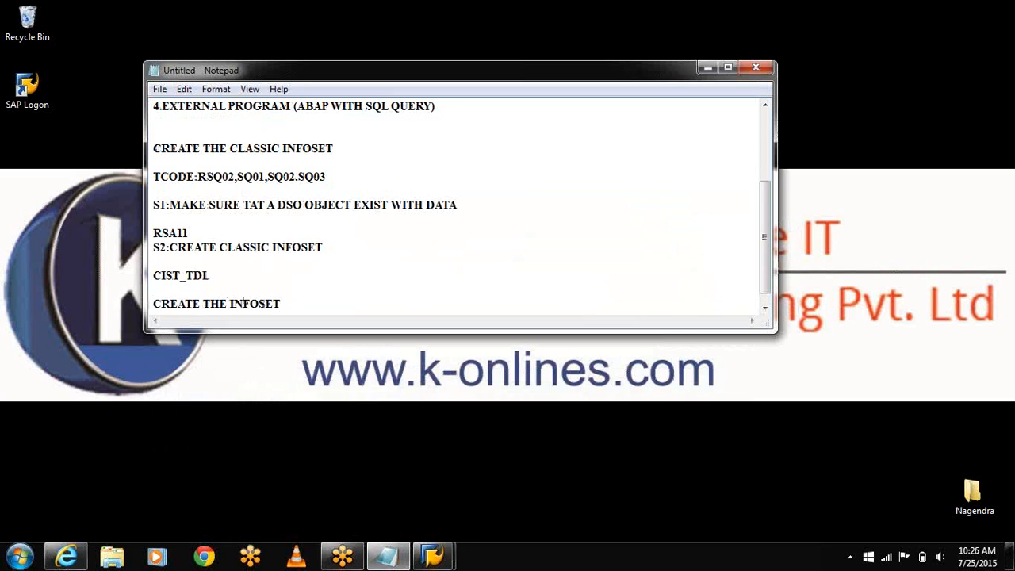
key(Return)
key(Return)
text(RSQ)
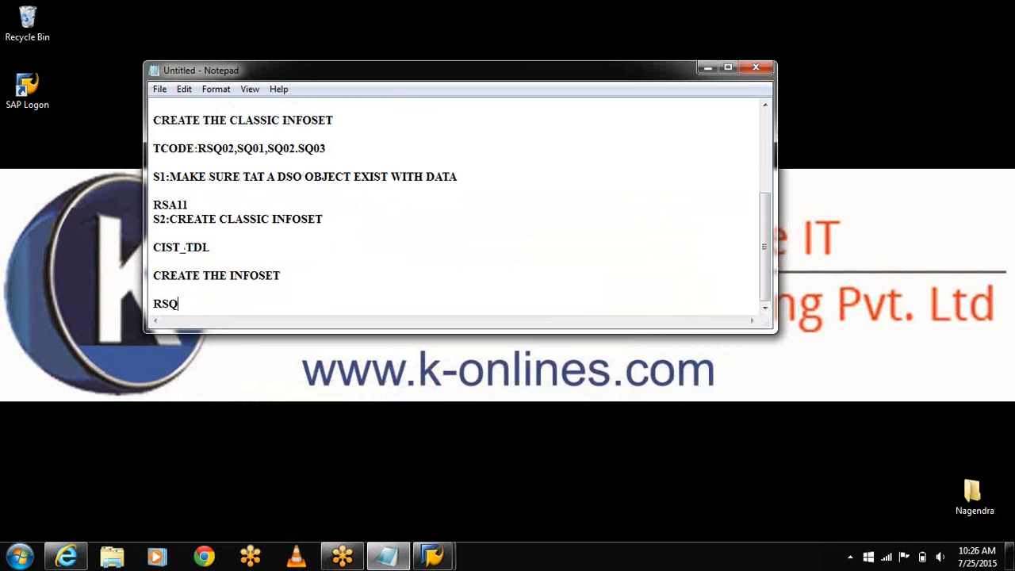
text(02)
click(705, 67)
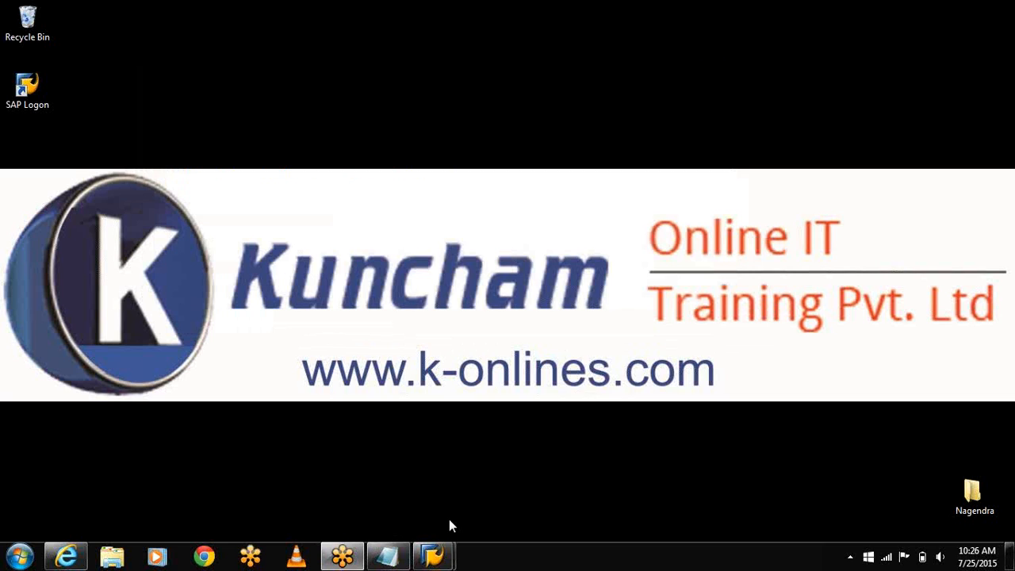
Switch back to SAP, leave the Data Warehousing Workbench, run transaction RSQ02 and open the role and user group assignment of CIST_TDL.
mouse_move(432, 555)
click(512, 476)
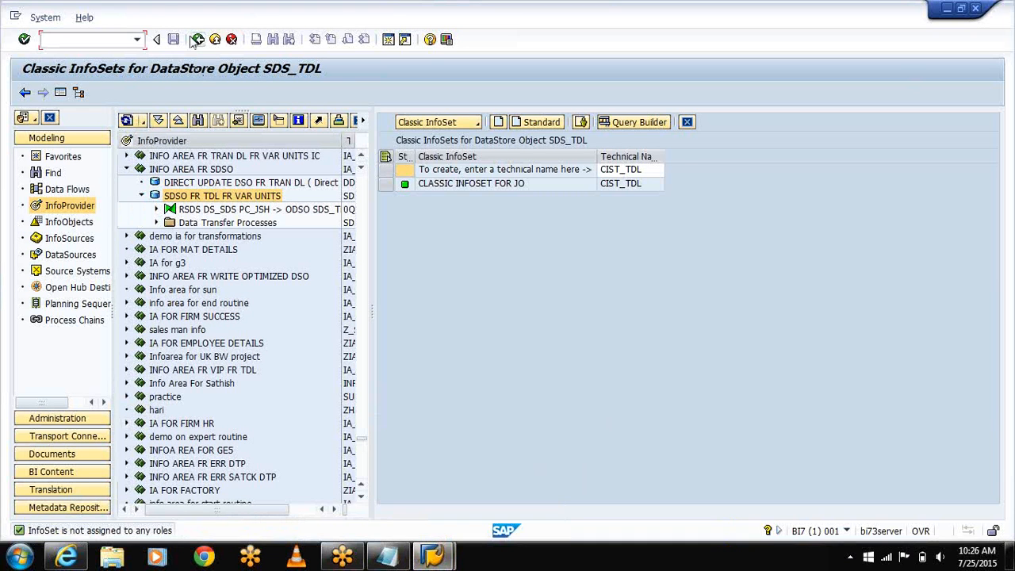
click(197, 40)
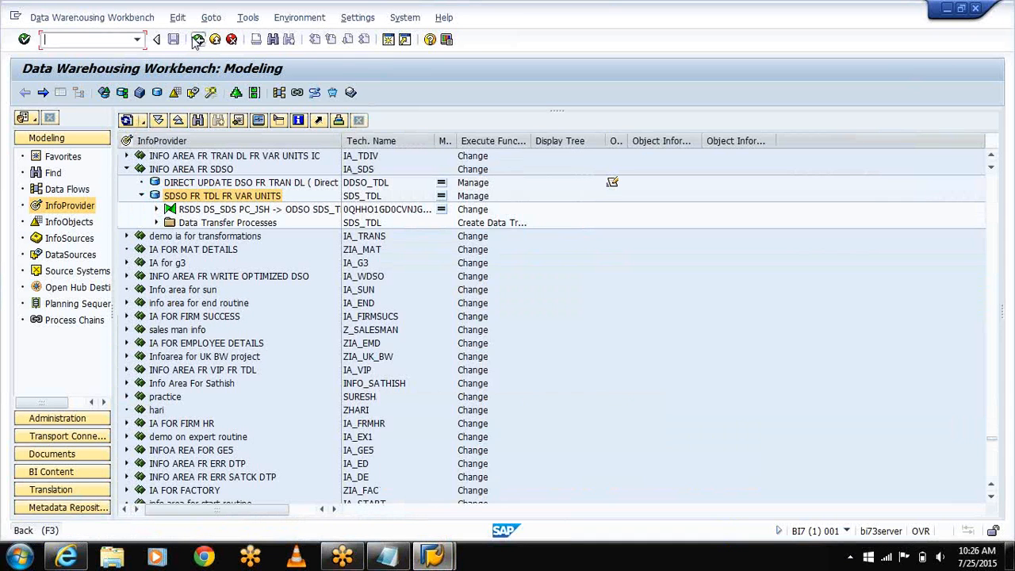
click(196, 40)
text(RSQ02)
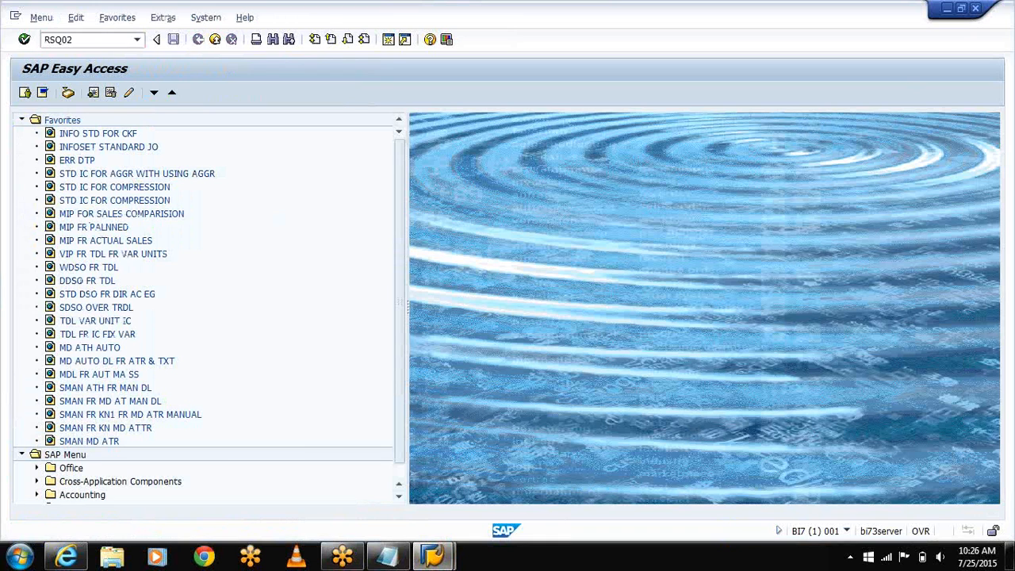
key(Return)
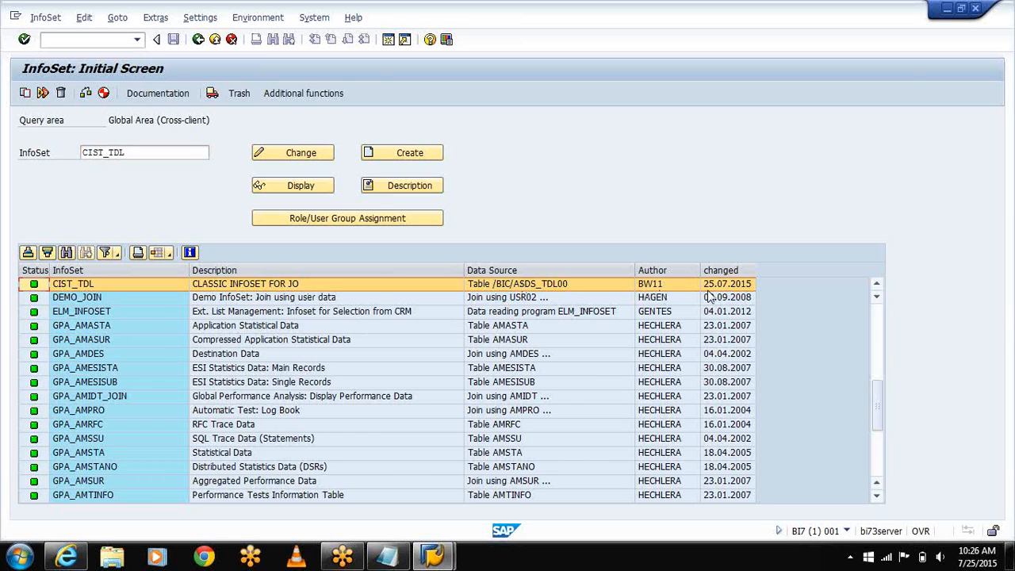
click(383, 219)
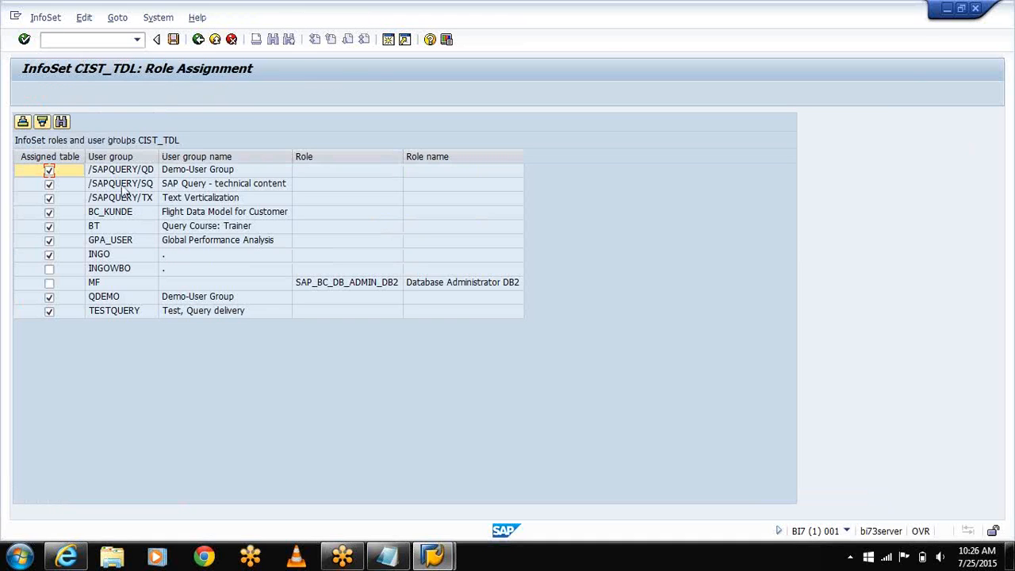
Save the role assignment of CIST_TDL, return to the InfoSet initial screen and go to query maintenance.
click(173, 40)
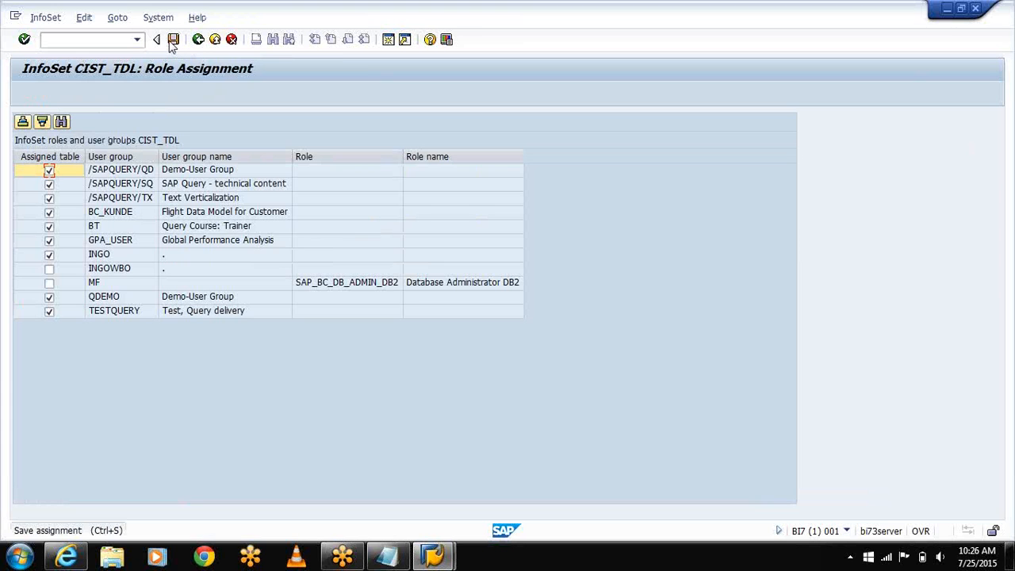
click(199, 40)
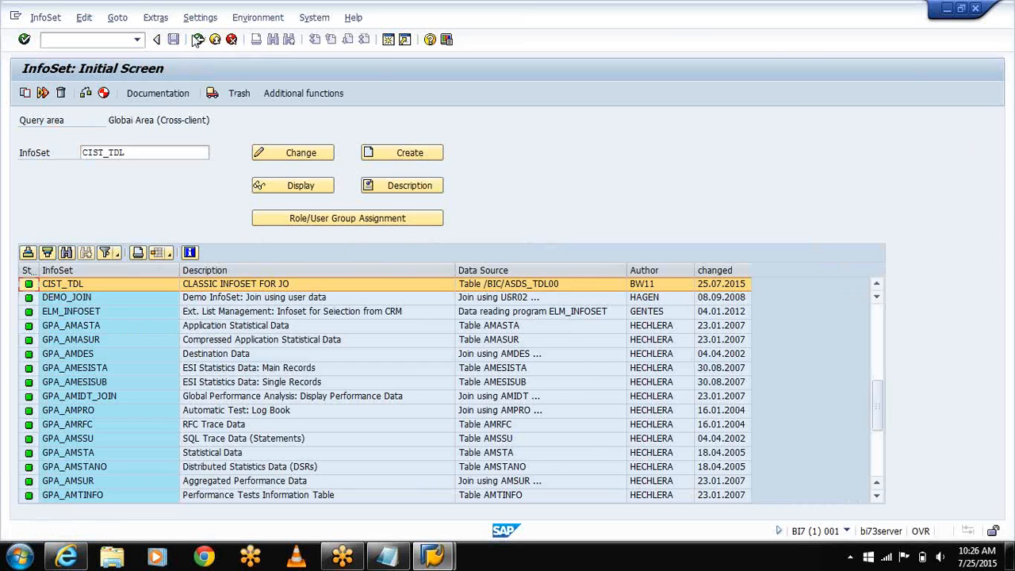
click(236, 19)
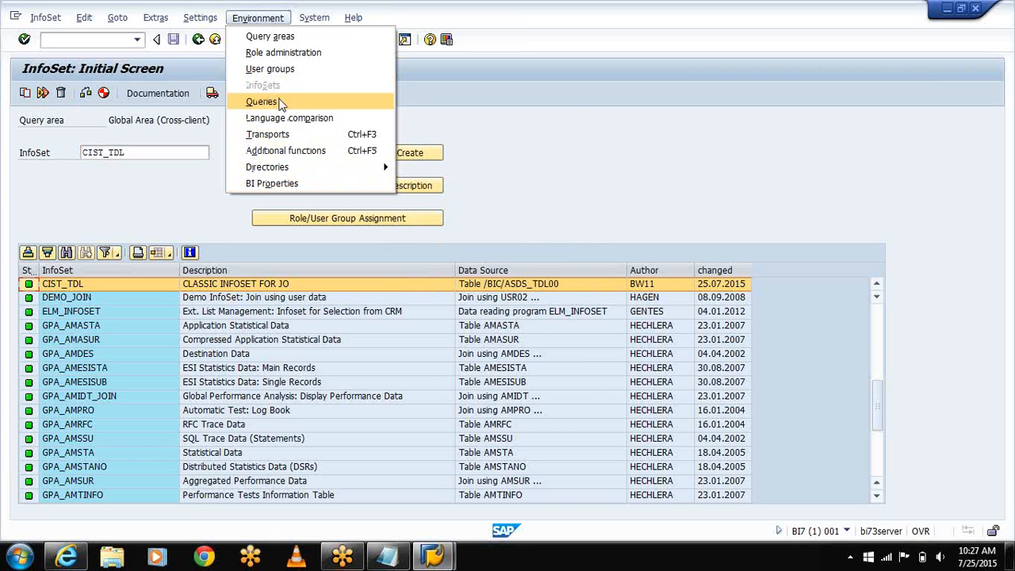
click(279, 103)
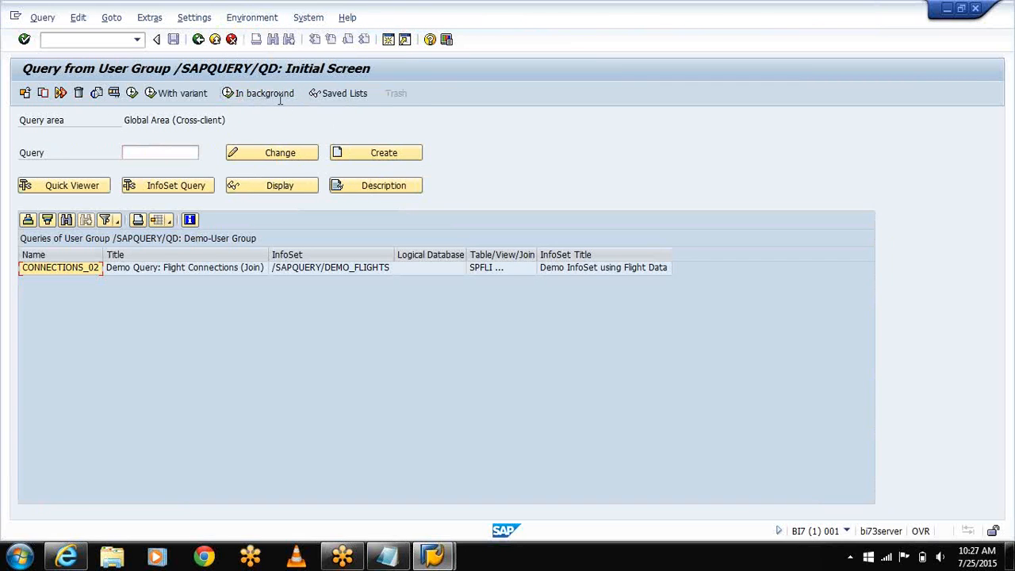
Start creating query ISQ_TDL in user group /SAPQUERY/QD and move the InfoSet selection dialog clear of the query name.
text(ISQ_)
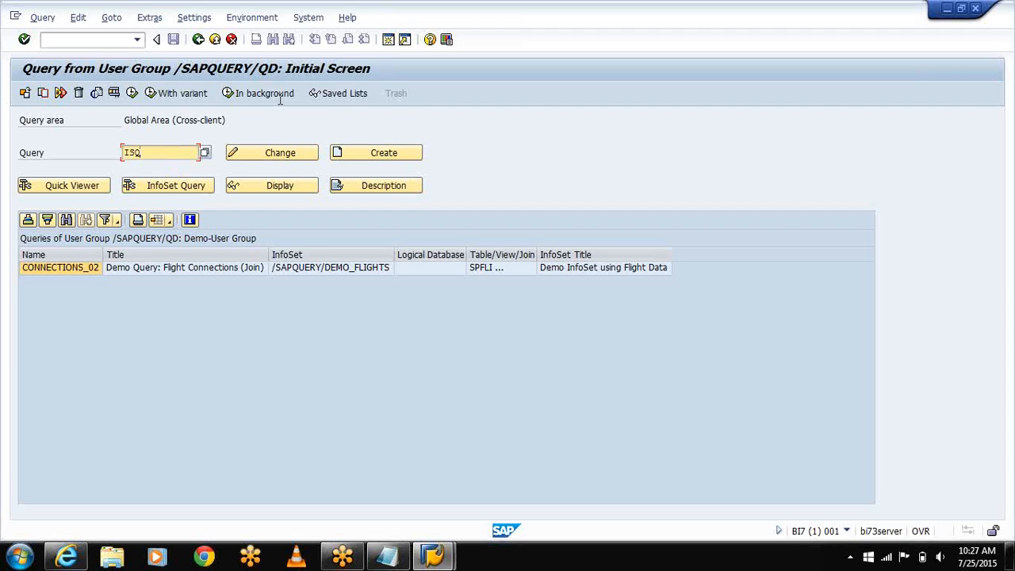
text(TDL)
click(400, 154)
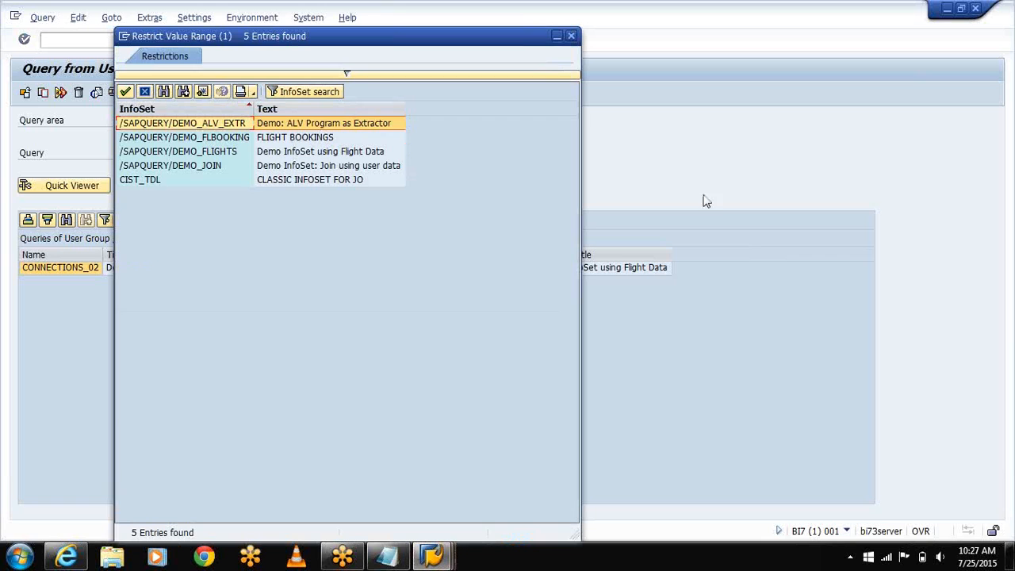
drag(305, 42, 583, 191)
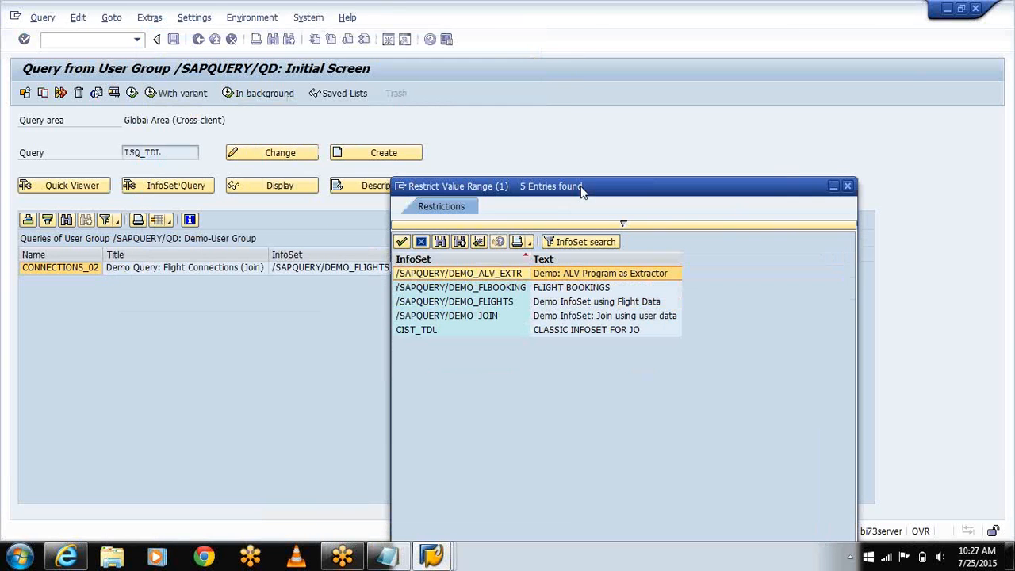
Switch to Notepad, note ISQ_TDL below RSQ02, and return to SAP.
click(386, 557)
key(Return)
key(Return)
text(I)
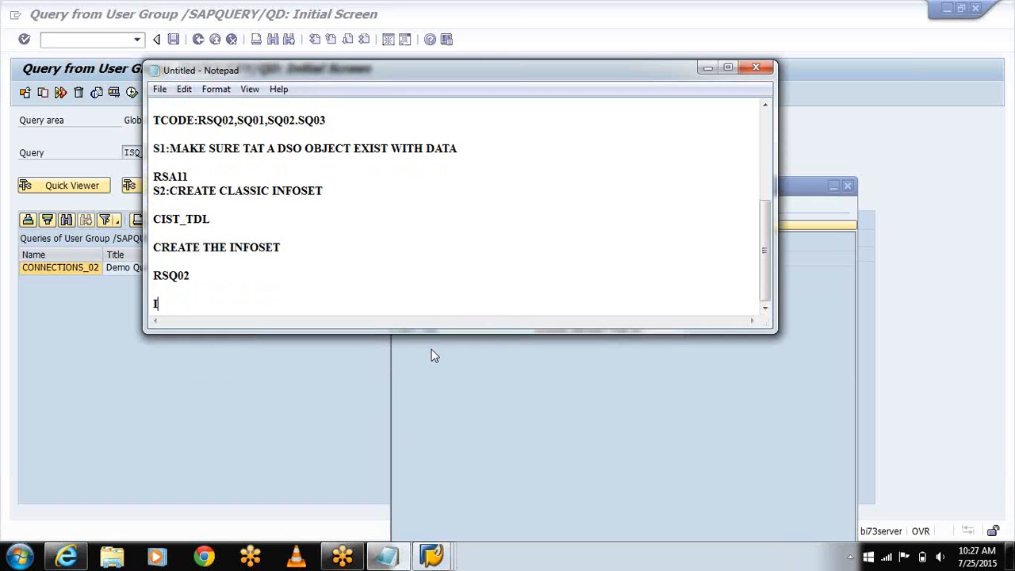
text(SQ_TDL)
click(707, 68)
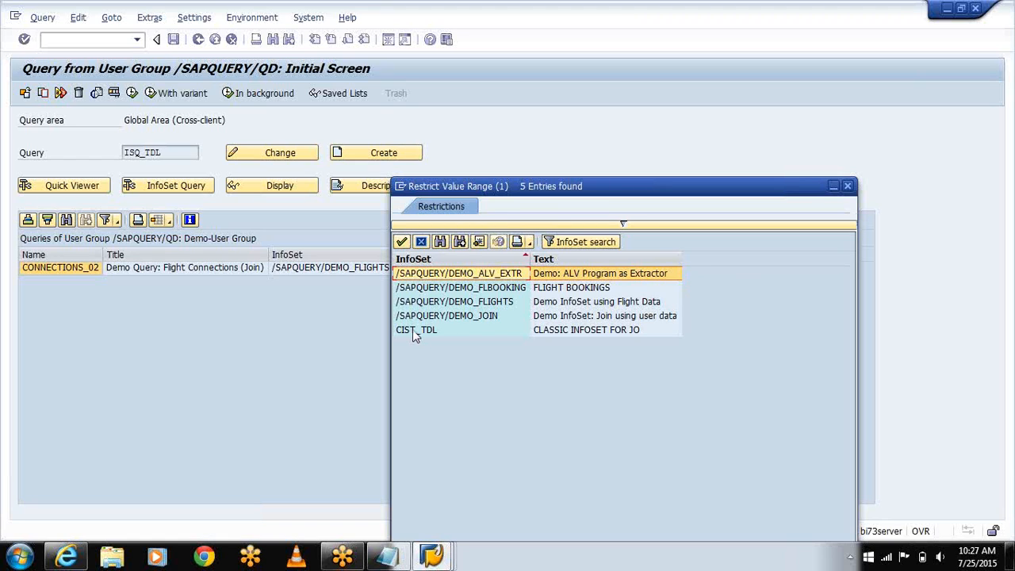
Choose CIST_TDL as the InfoSet for query ISQ_TDL and accept the package namespace message.
drag(502, 190, 499, 104)
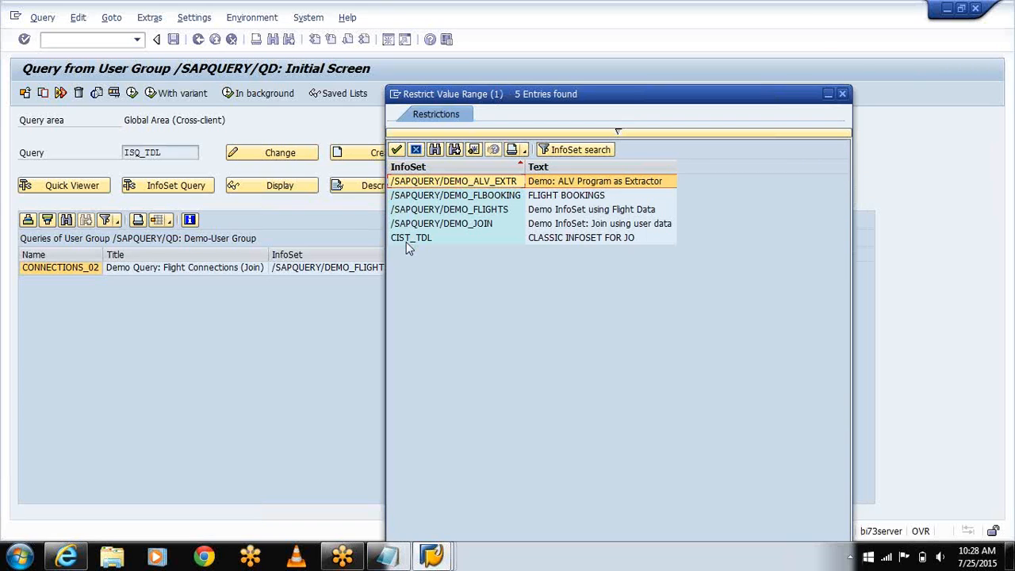
double_click(405, 240)
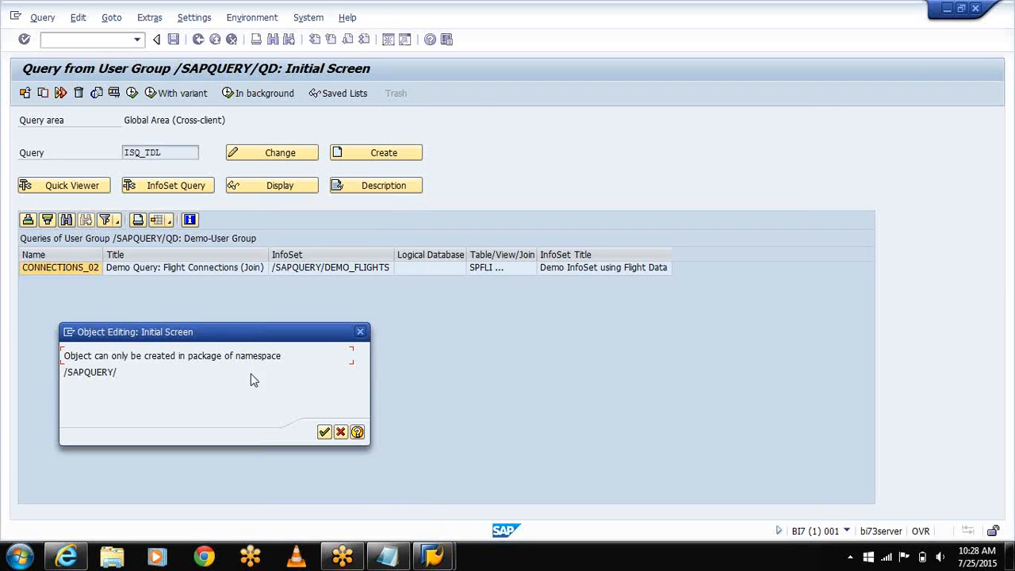
click(323, 432)
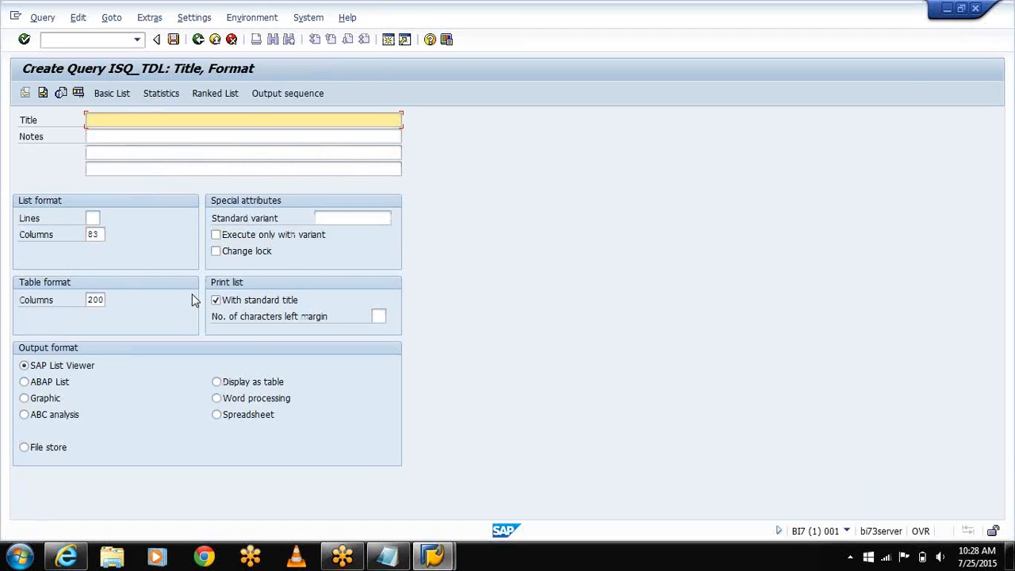
Title the query INFOSET QUERY FOR JO and try to save it.
text(CSET)
key(BackSpace)
key(BackSpace)
key(BackSpace)
key(BackSpace)
text(INFOSET QUERU)
key(BackSpace)
text(Y FOR JO)
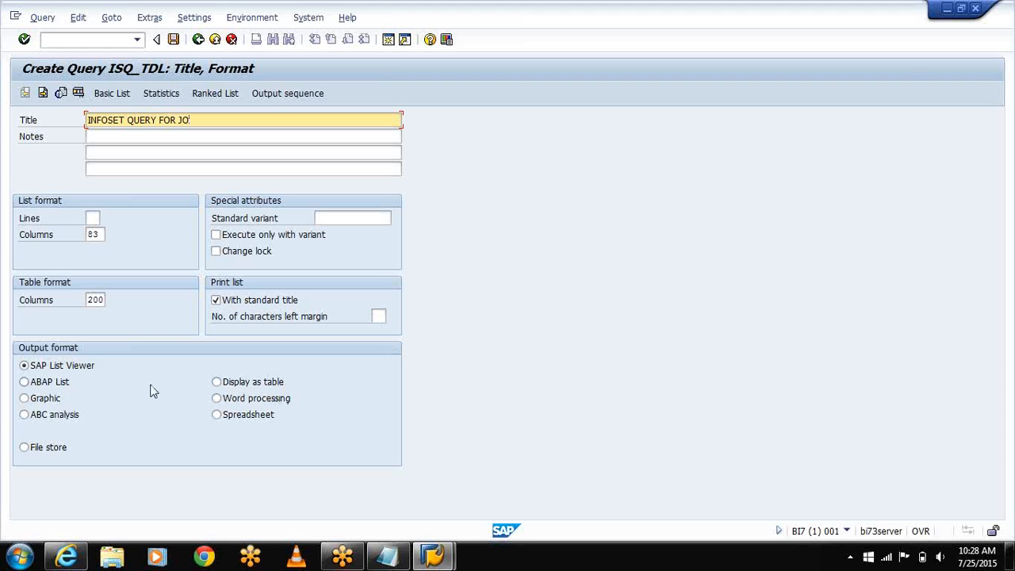
click(172, 40)
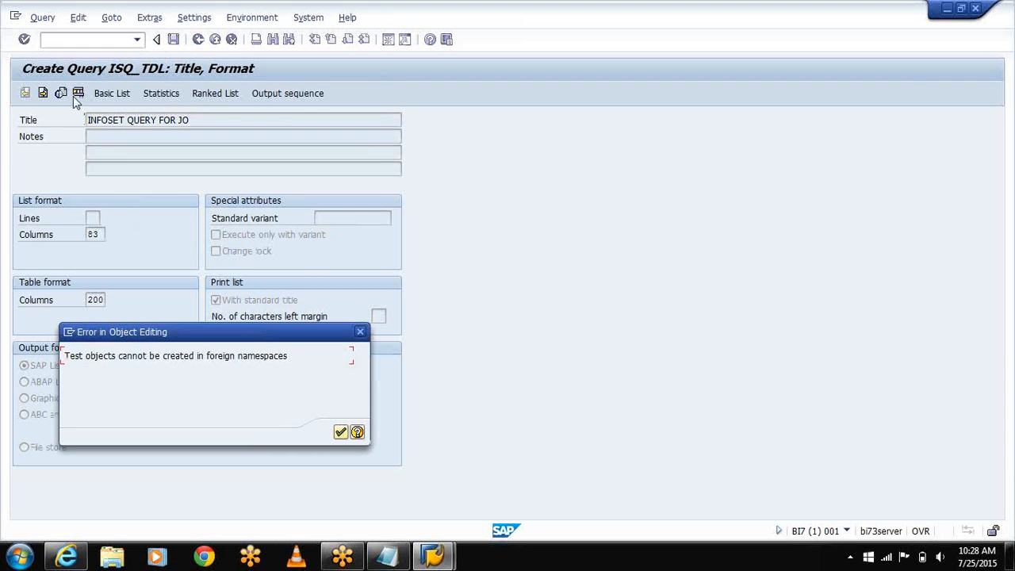
click(339, 432)
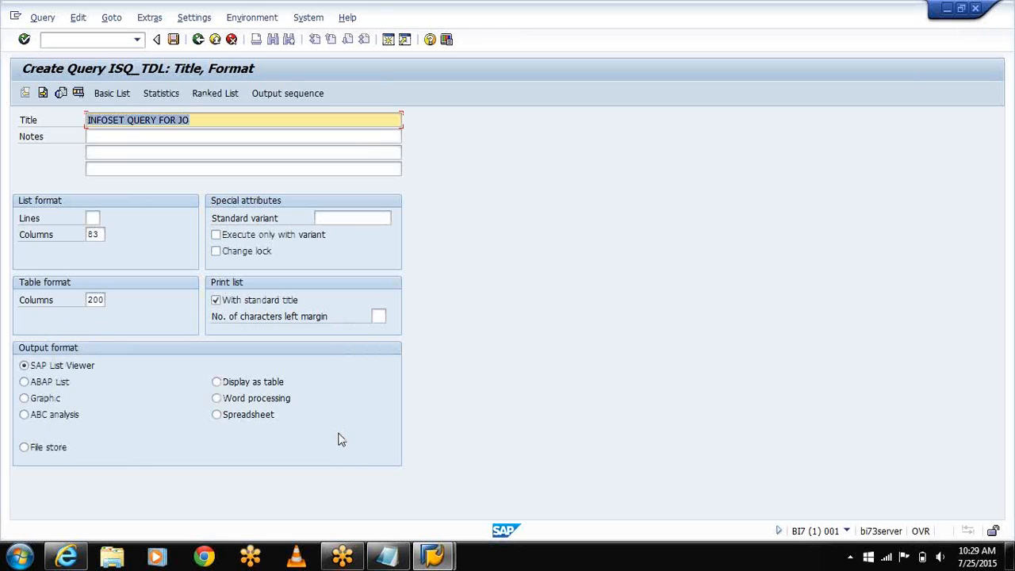
Select the field group ODS Object SDS_TDL : Active Records and proceed to its field selection.
click(42, 93)
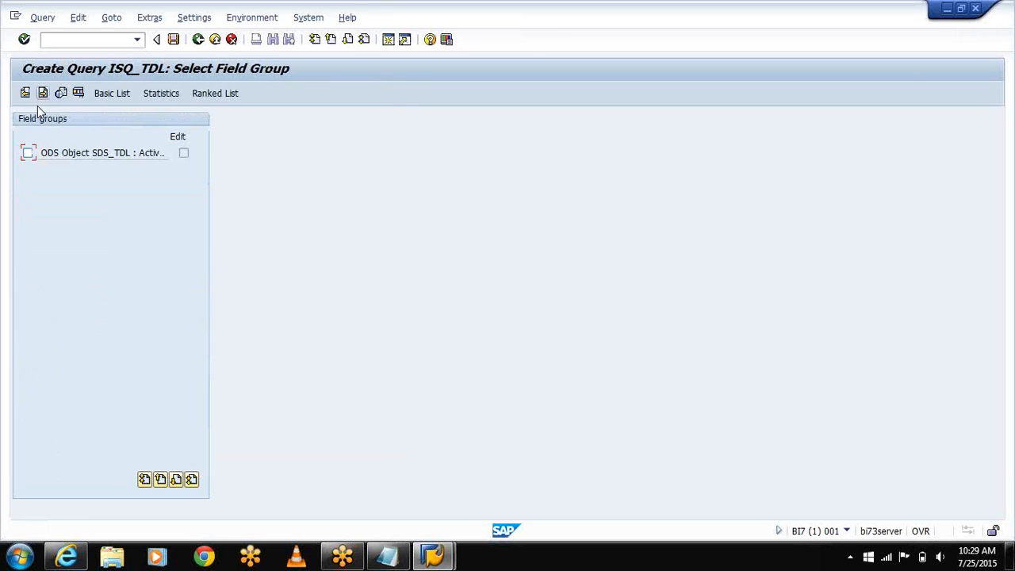
click(28, 154)
click(44, 93)
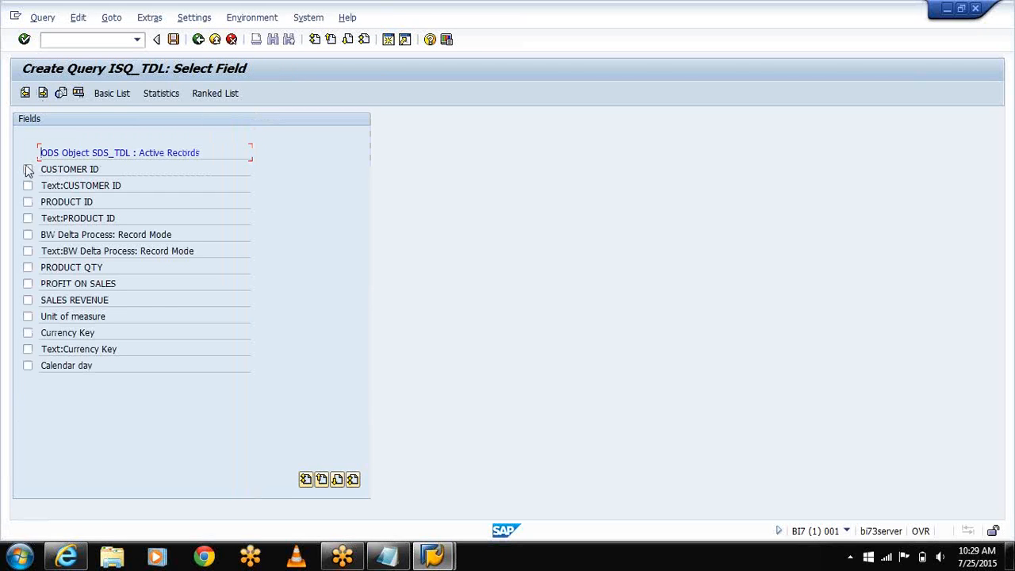
Select CUSTOMER ID, PRODUCT ID, PRODUCT QTY, PROFIT ON SALES, SALES REVENUE, Unit of measure, Currency Key and Calendar day, and try to save the query.
click(28, 169)
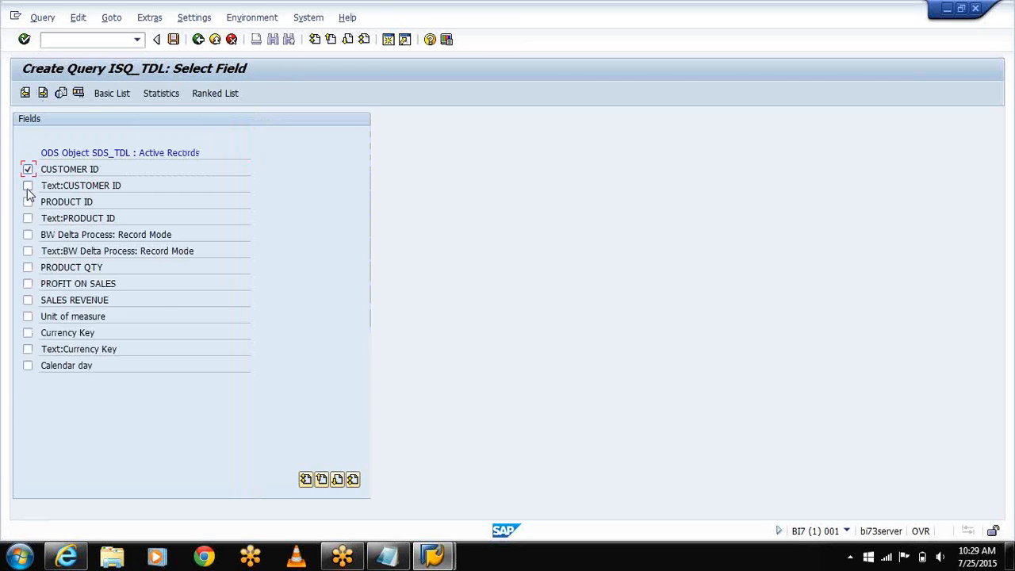
click(27, 203)
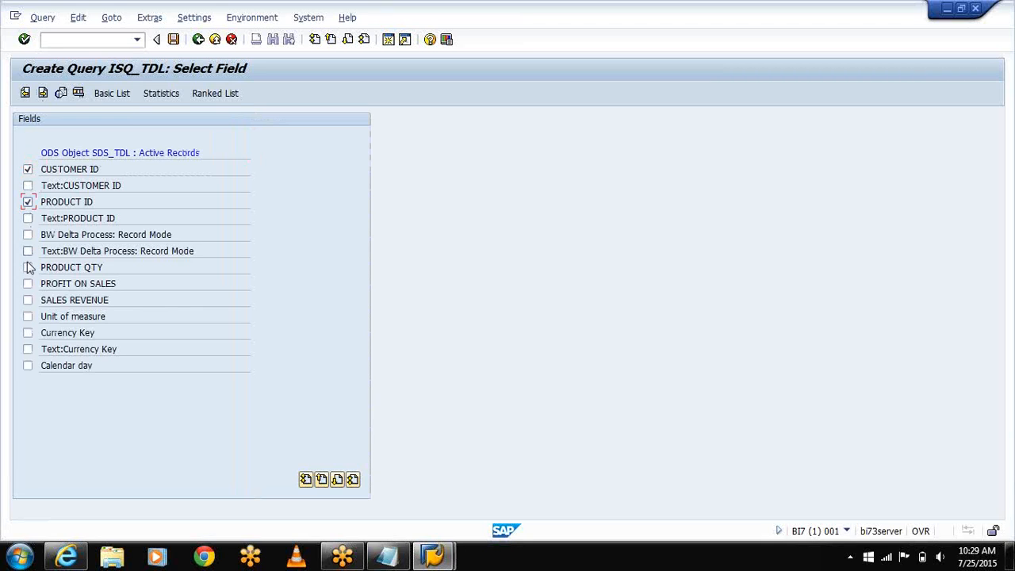
click(27, 268)
click(27, 284)
click(28, 300)
click(28, 316)
click(28, 333)
click(28, 365)
click(173, 38)
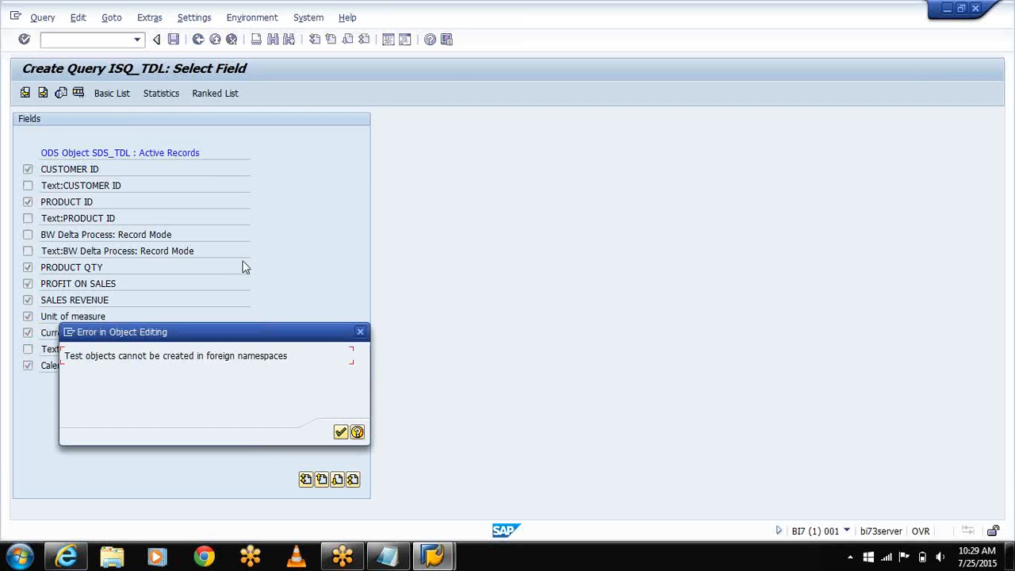
click(340, 431)
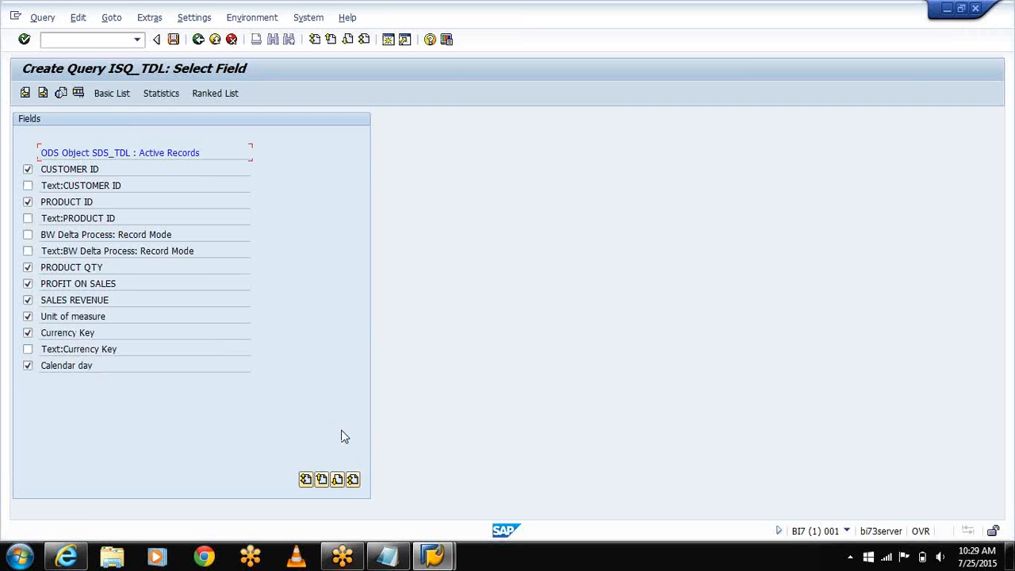
Proceed to the selections and mark all eight fields from CUSTOMER ID to Calendar day as selection fields.
click(42, 92)
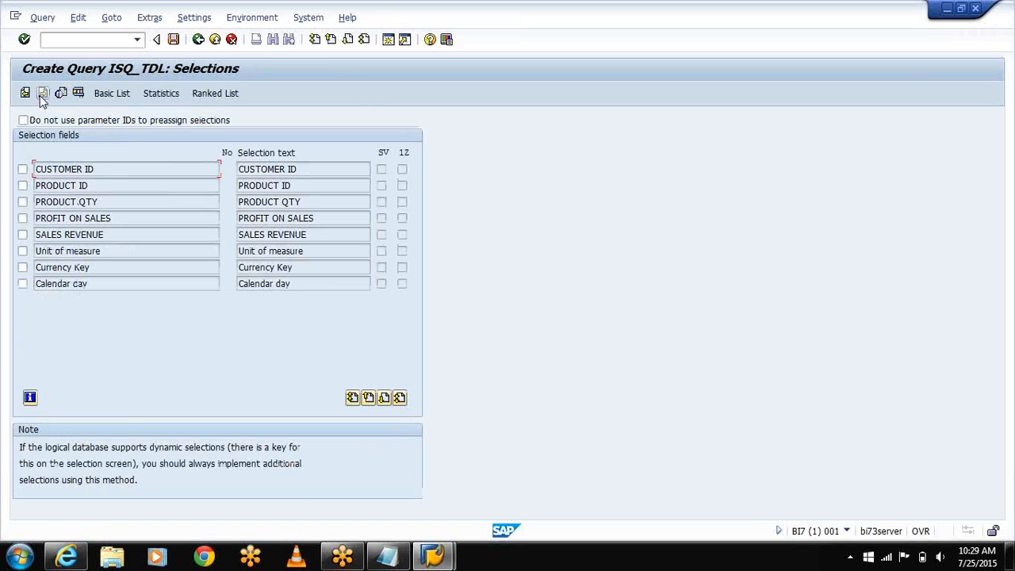
click(22, 169)
click(23, 185)
click(22, 201)
click(22, 218)
click(22, 235)
click(22, 251)
click(22, 268)
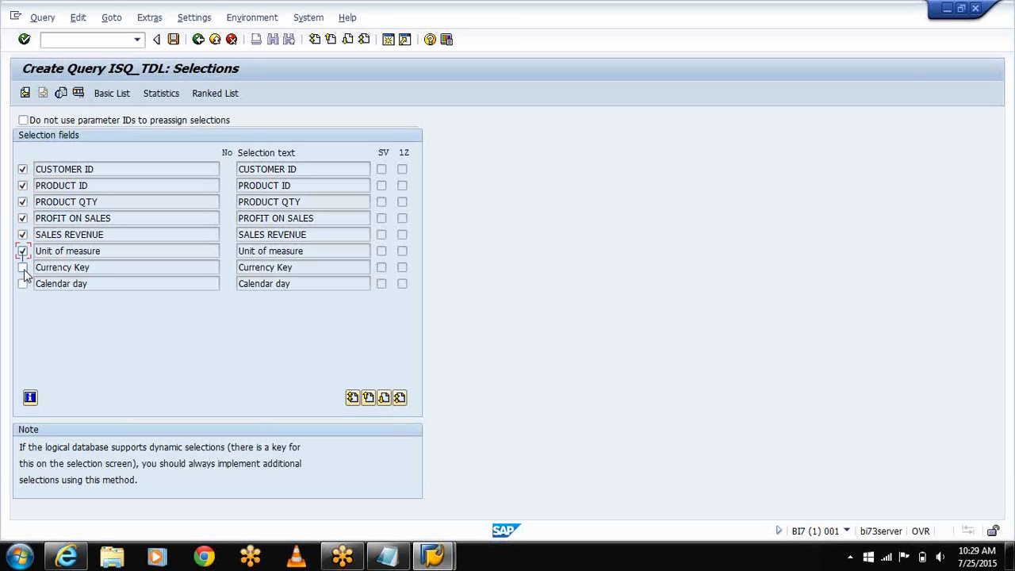
click(22, 283)
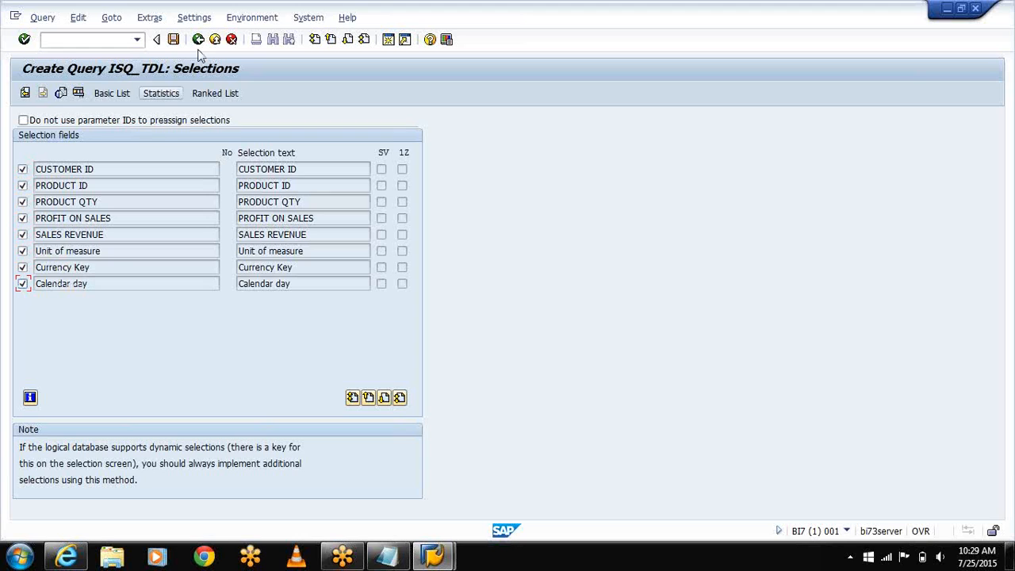
click(114, 92)
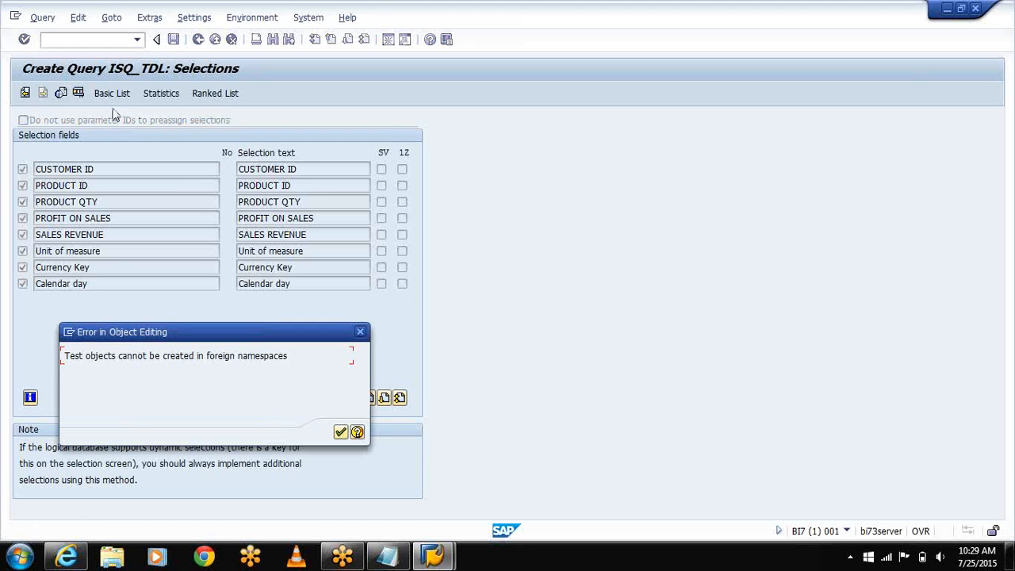
click(341, 432)
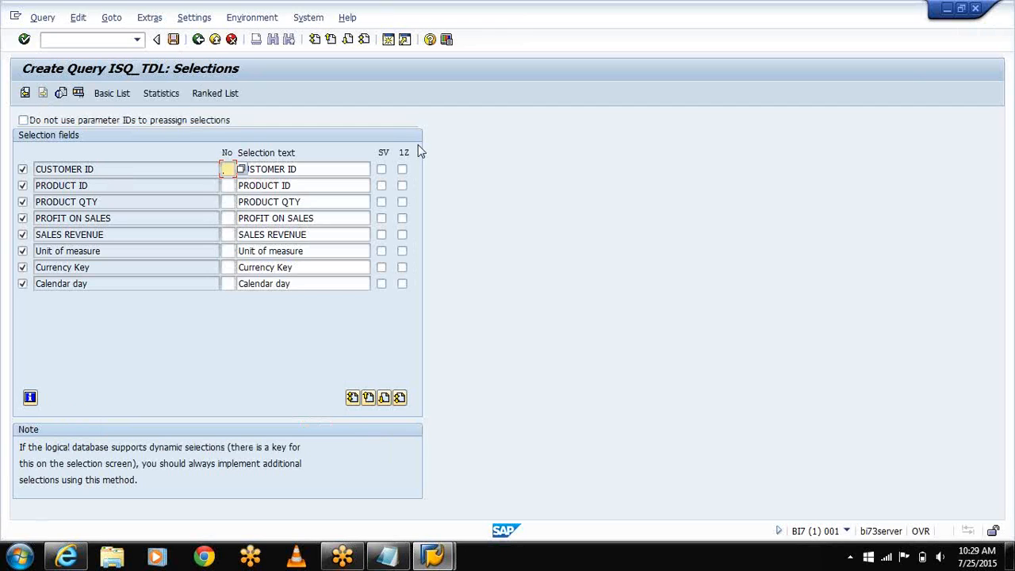
Open the basic list layout and add all SDS_TDL fields to the list except BW Delta Process: Record Mode.
click(115, 95)
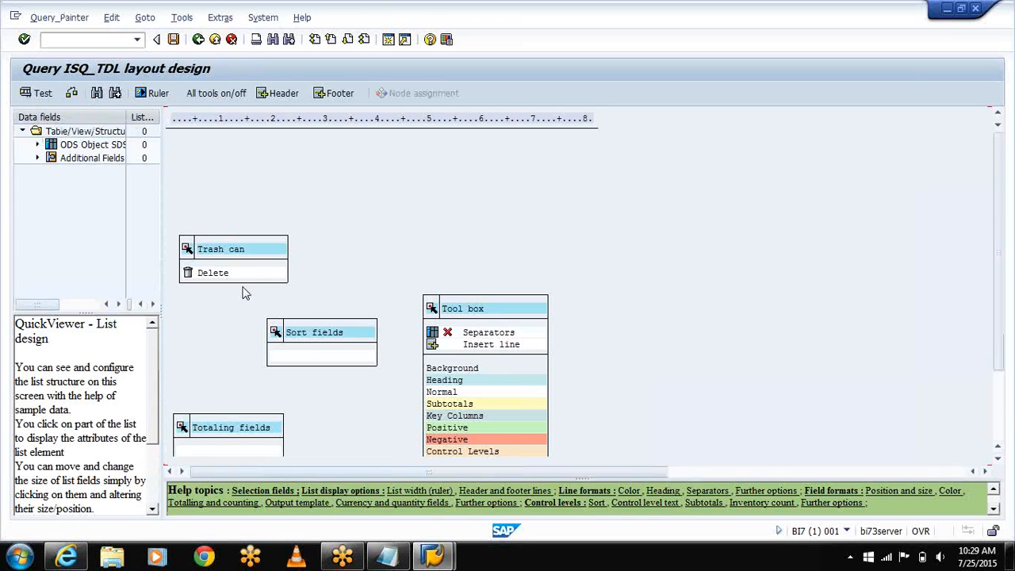
click(38, 146)
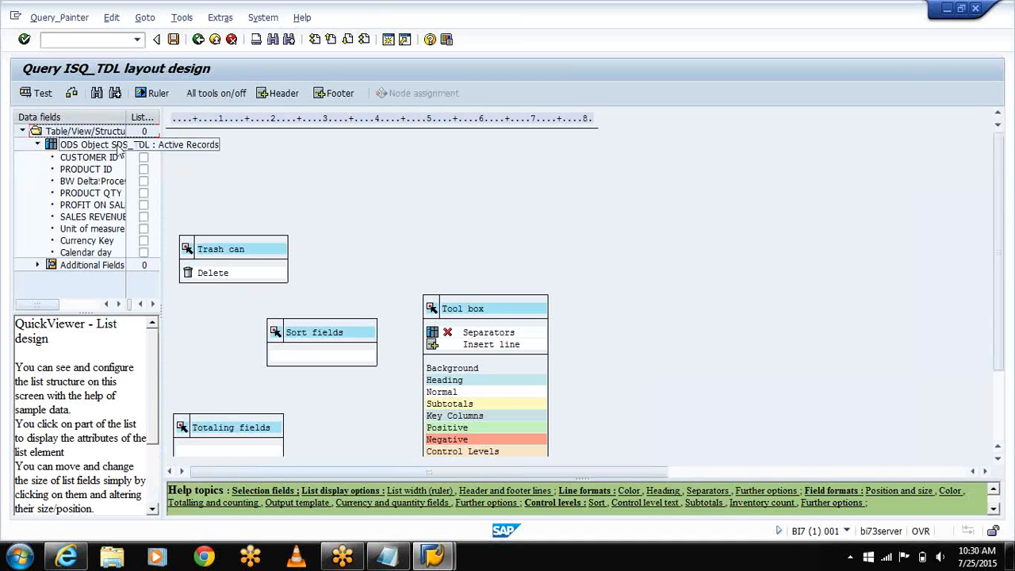
click(144, 157)
click(144, 169)
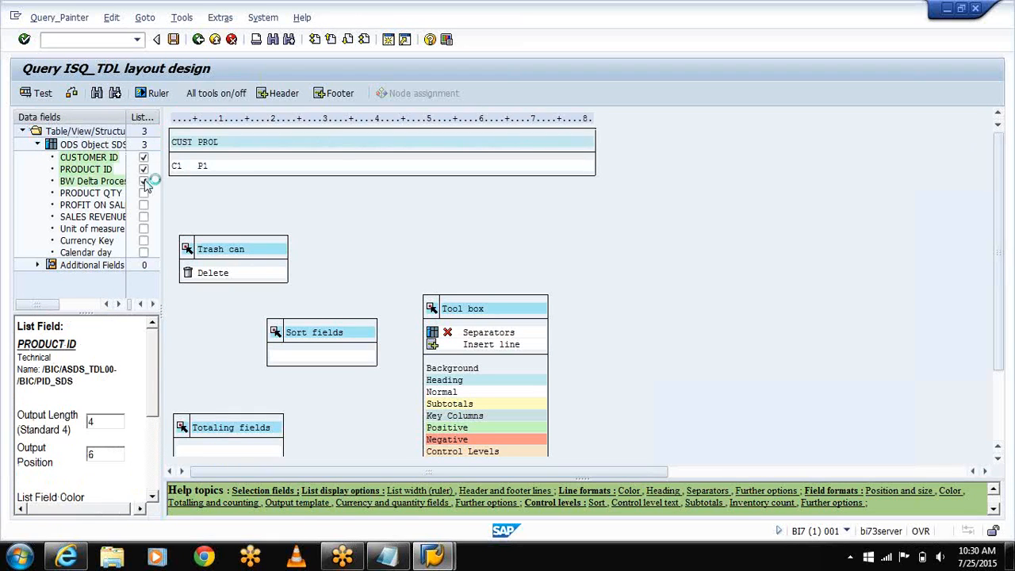
click(144, 181)
click(143, 192)
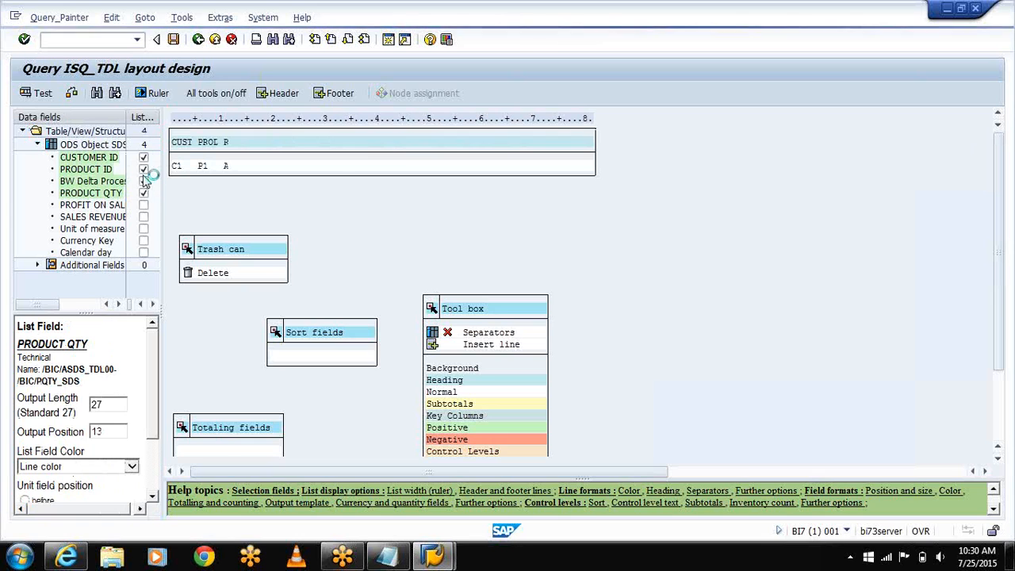
click(144, 180)
click(144, 205)
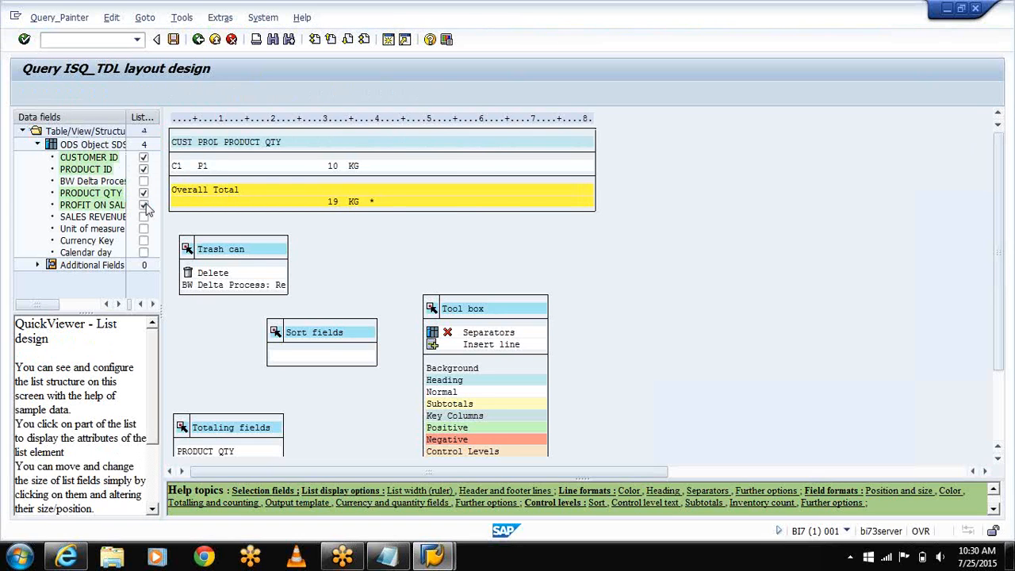
click(144, 216)
click(144, 229)
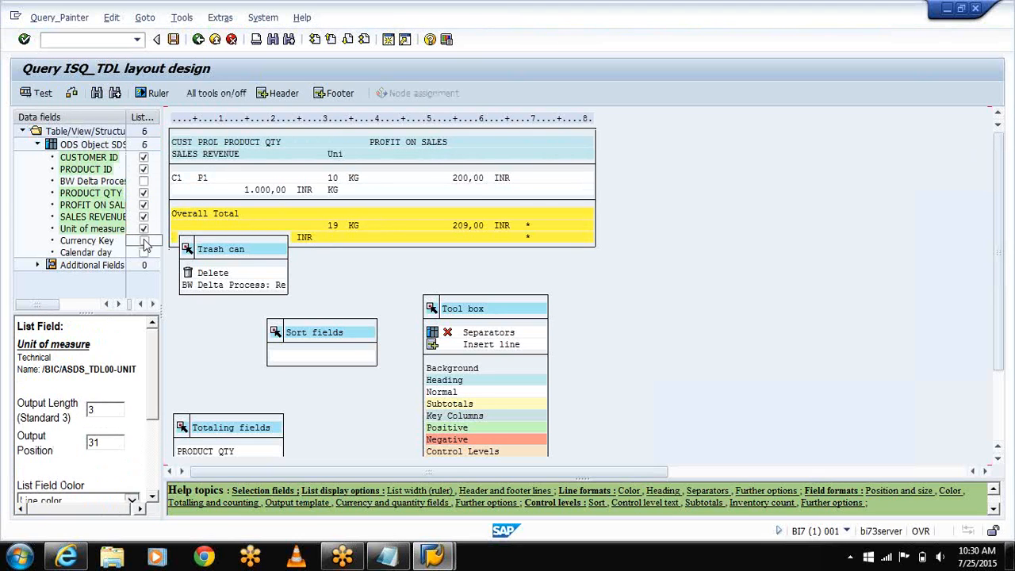
click(144, 240)
click(144, 252)
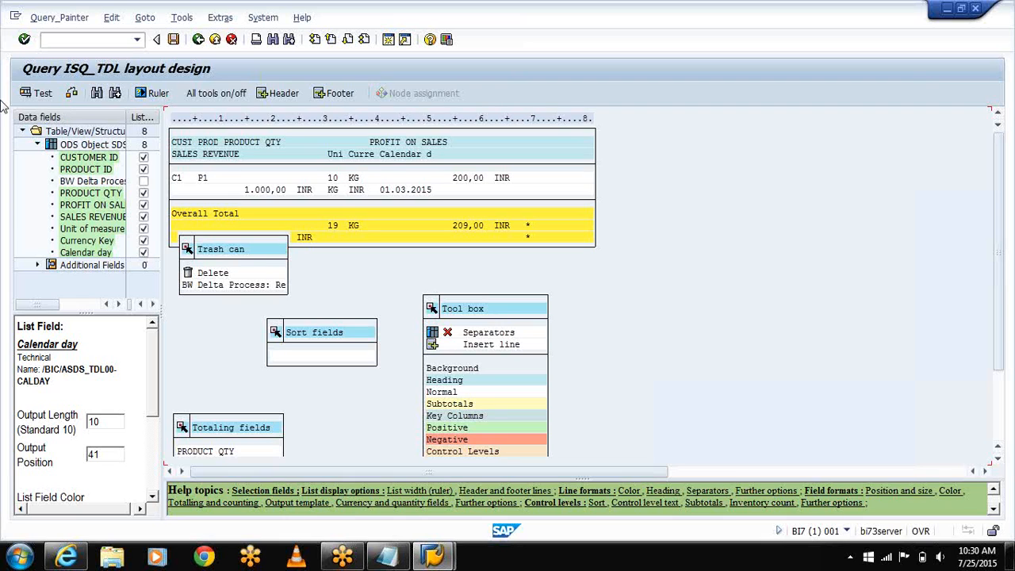
Test query ISQ_TDL without a variant, reading at most 100 datasets, and run it to display its list output.
click(37, 96)
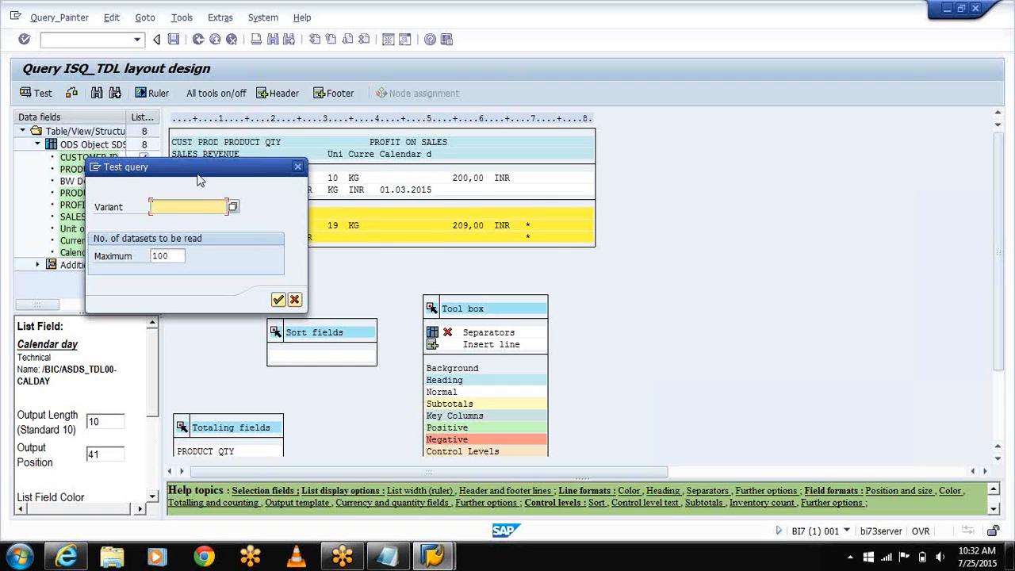
click(278, 299)
click(24, 93)
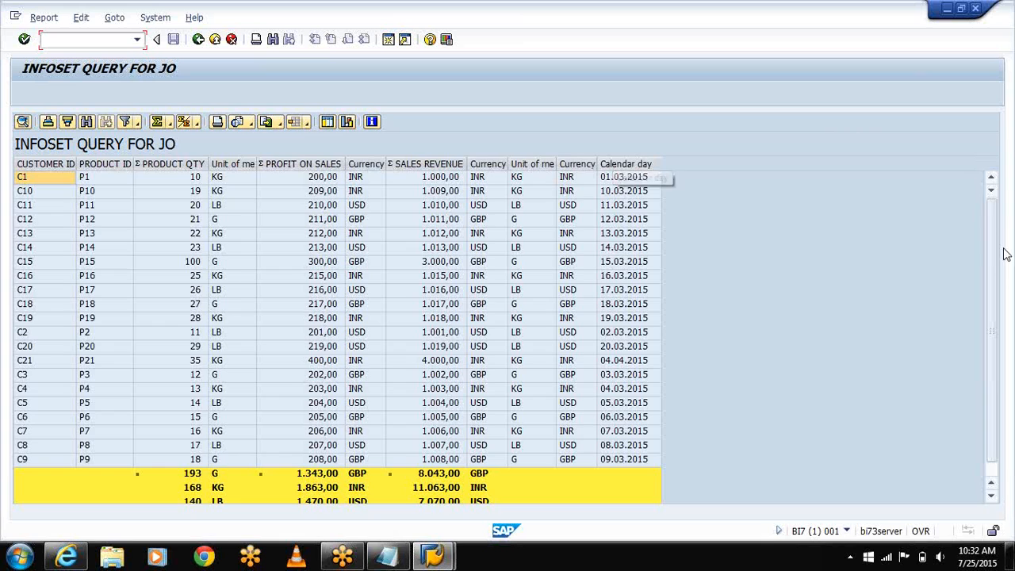
Export the query list output as a spreadsheet in Excel (In MHTML Format), with the Desktop as the save location.
drag(990, 268, 991, 279)
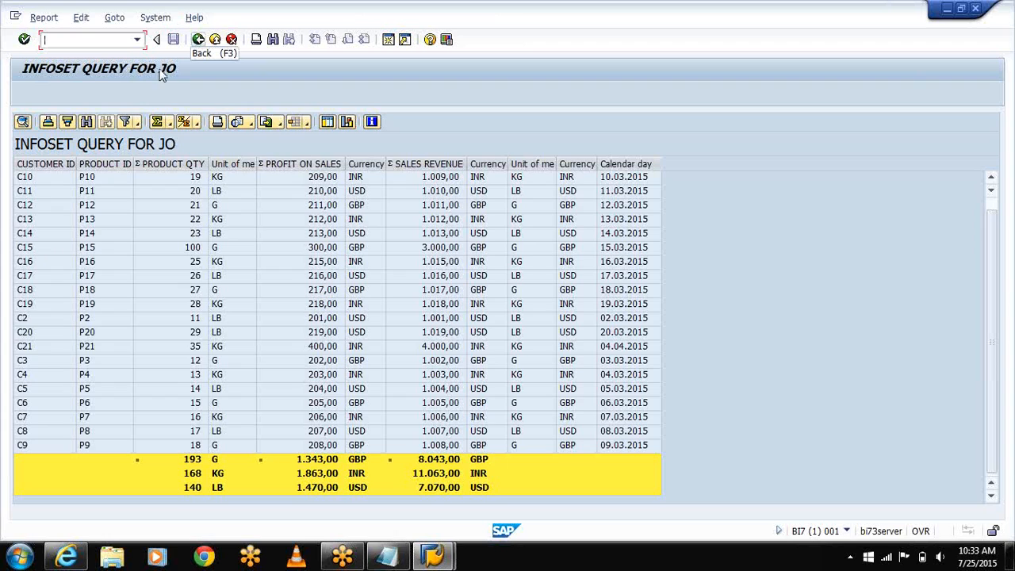
click(272, 124)
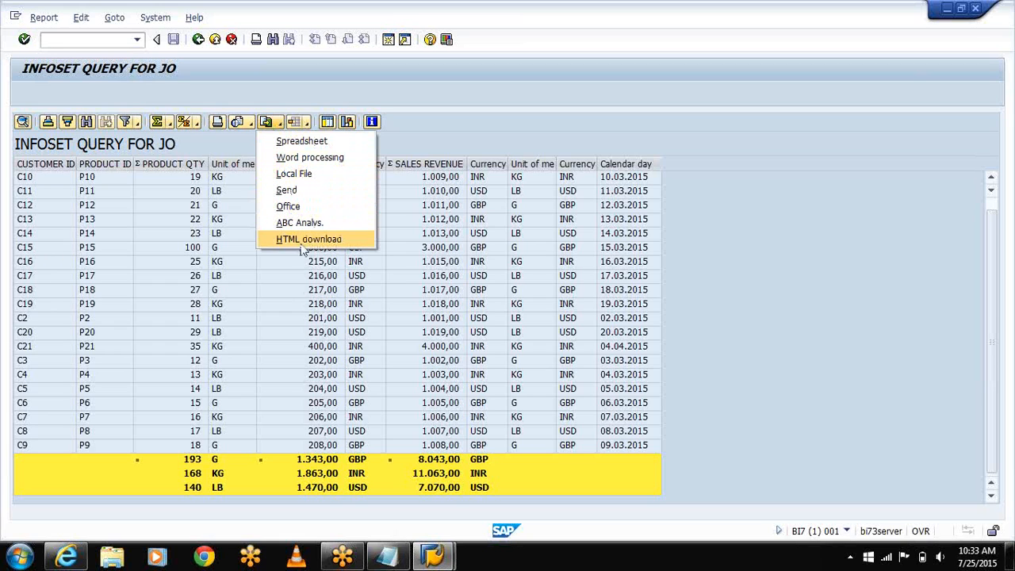
click(304, 142)
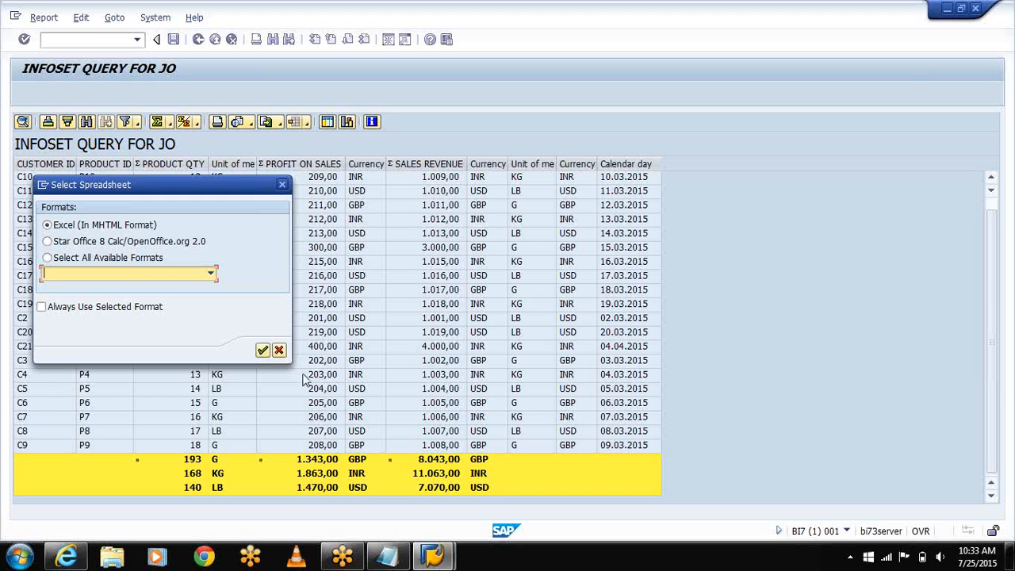
click(262, 350)
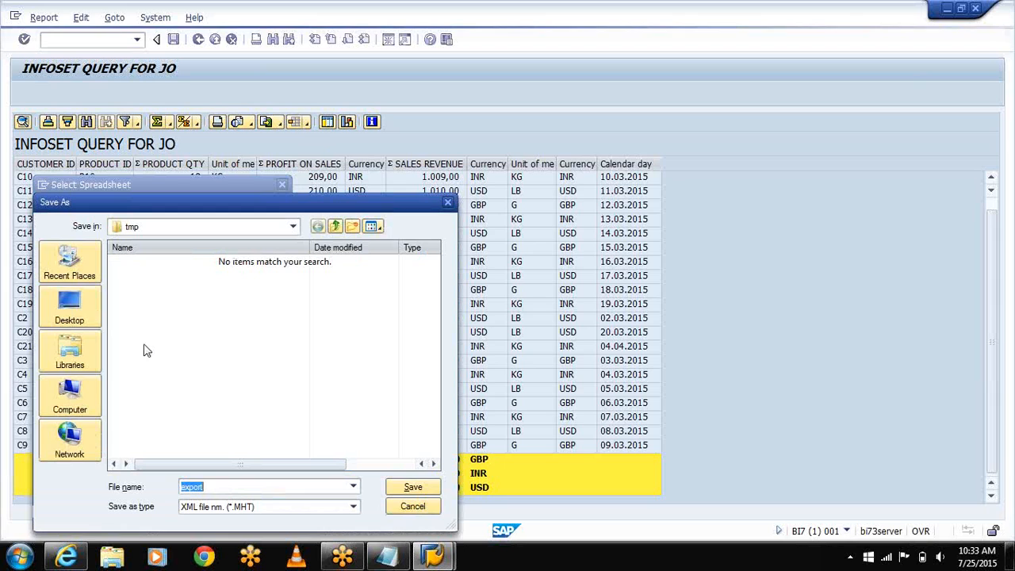
click(65, 312)
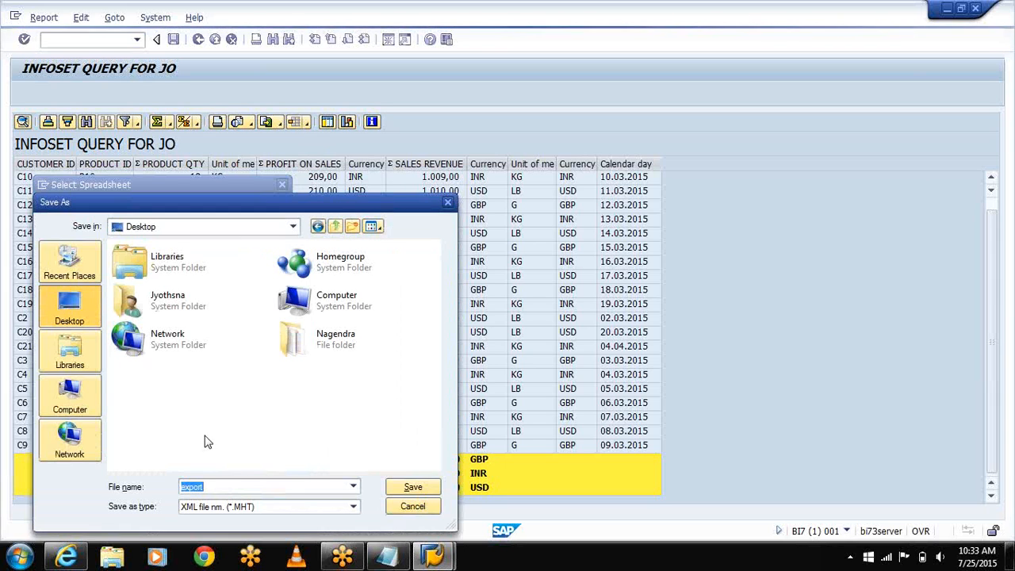
Name the export file "export CLASSIC INFOSET" and save it as an MHT file.
click(239, 485)
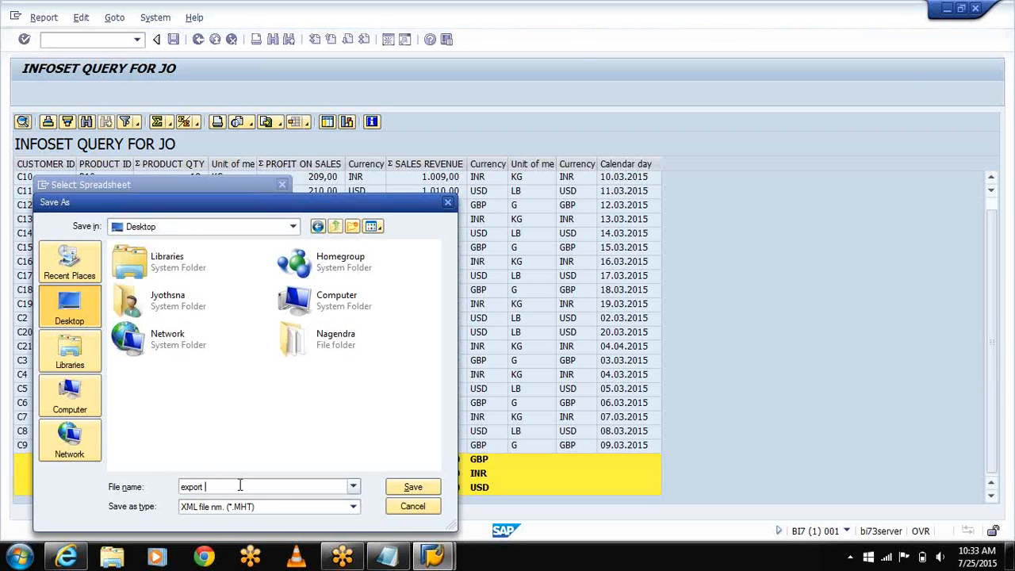
text(CISET)
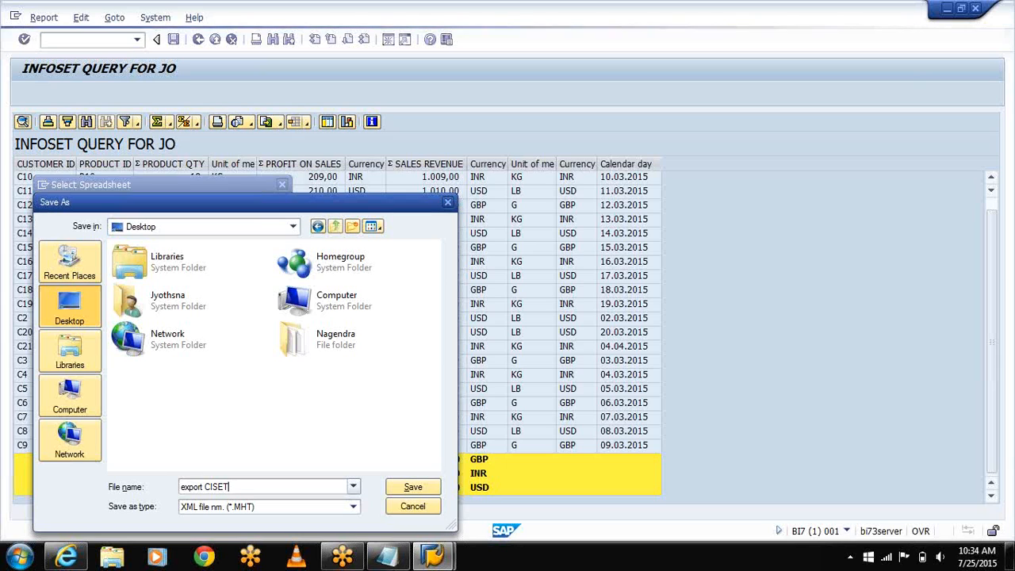
key(BackSpace)
key(BackSpace)
key(BackSpace)
key(BackSpace)
text(LASSIC)
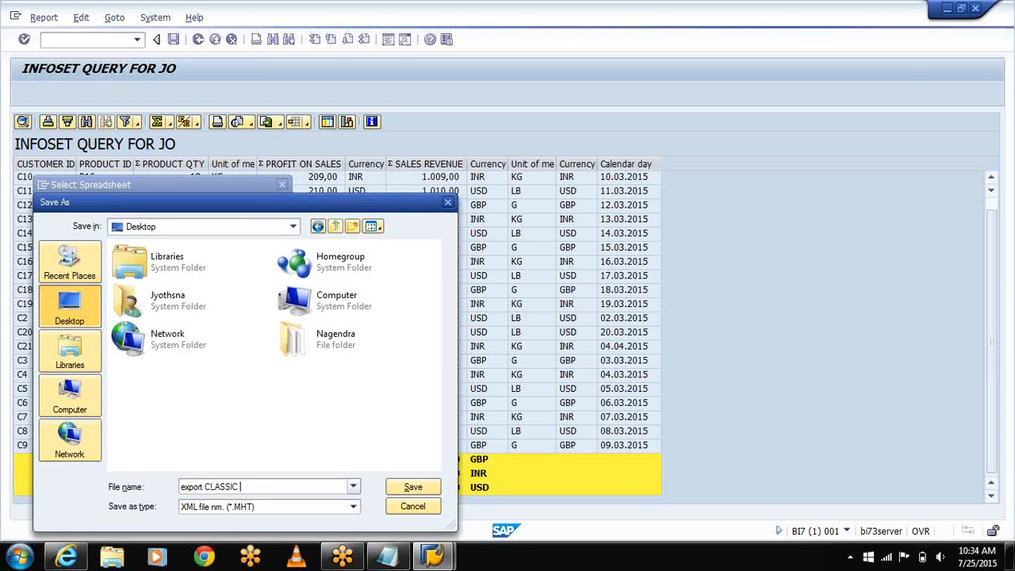
text( INFOSET)
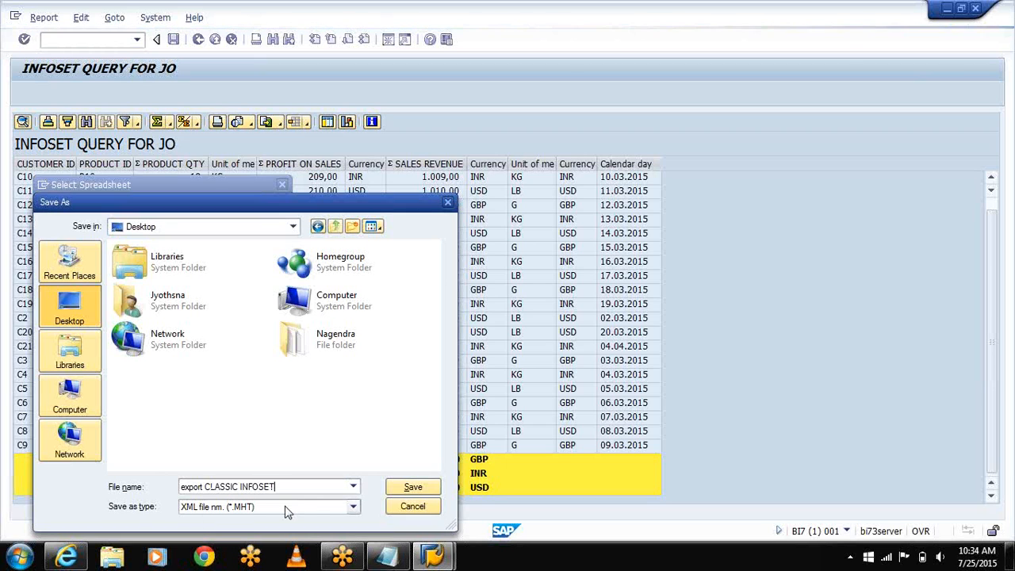
click(424, 494)
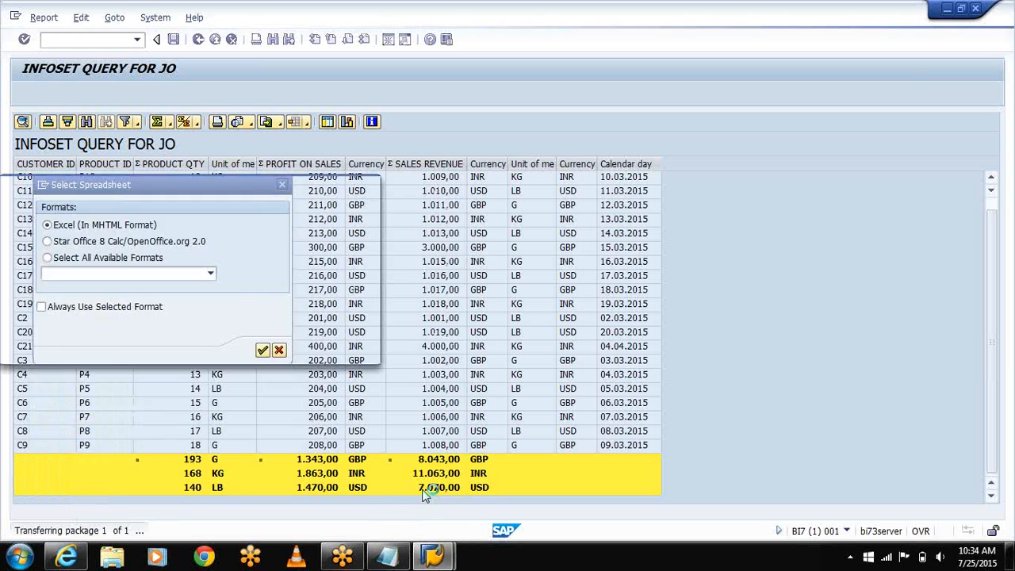
Grant the SAP GUI security permissions for the export file, remembering the decision, and close the exported workbook in Excel.
click(18, 334)
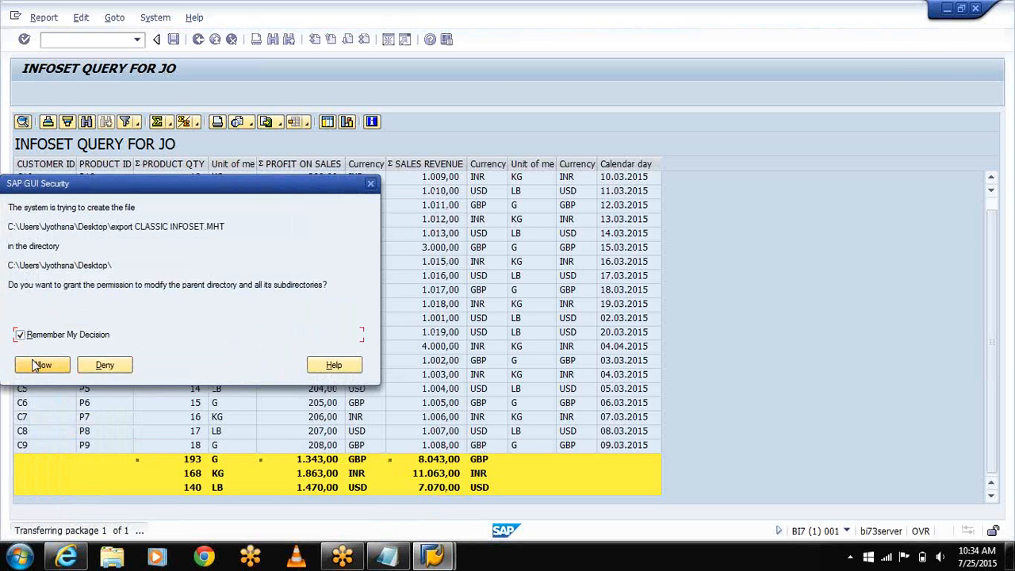
click(36, 365)
key(Return)
click(21, 324)
click(30, 357)
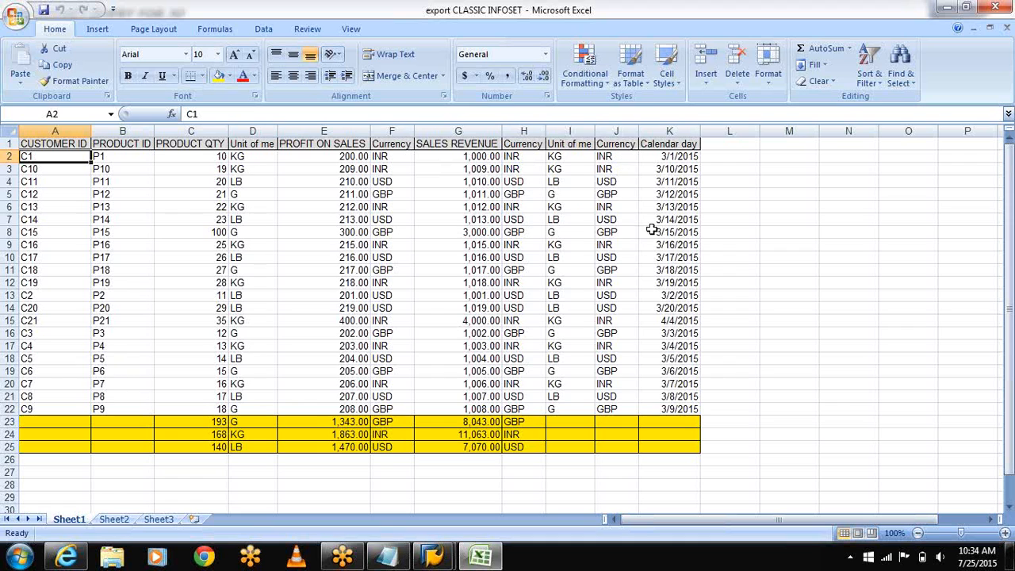
click(997, 7)
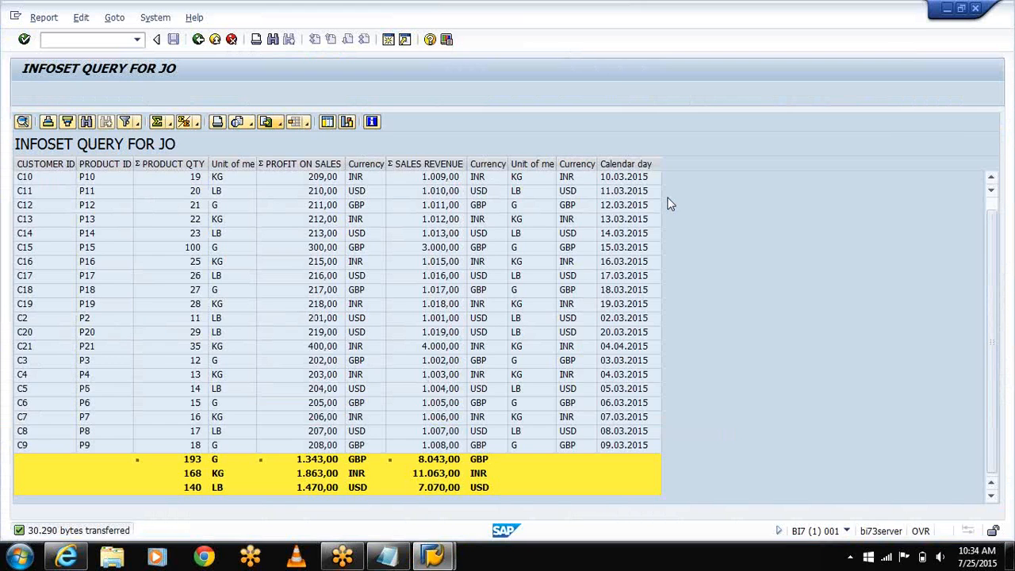
Return from the list output through the selection screen to the layout design of query ISQ_TDL.
click(282, 125)
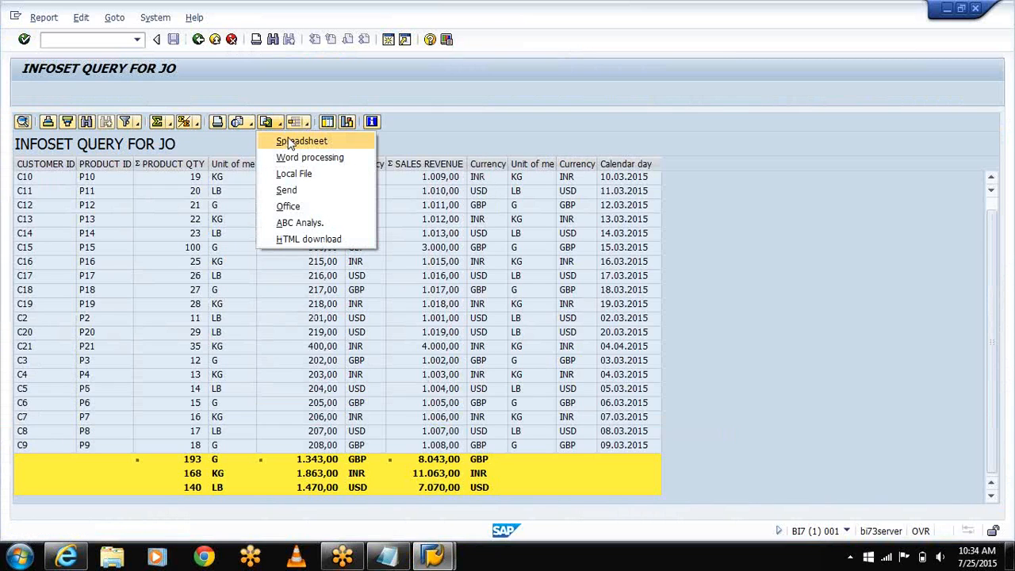
click(780, 263)
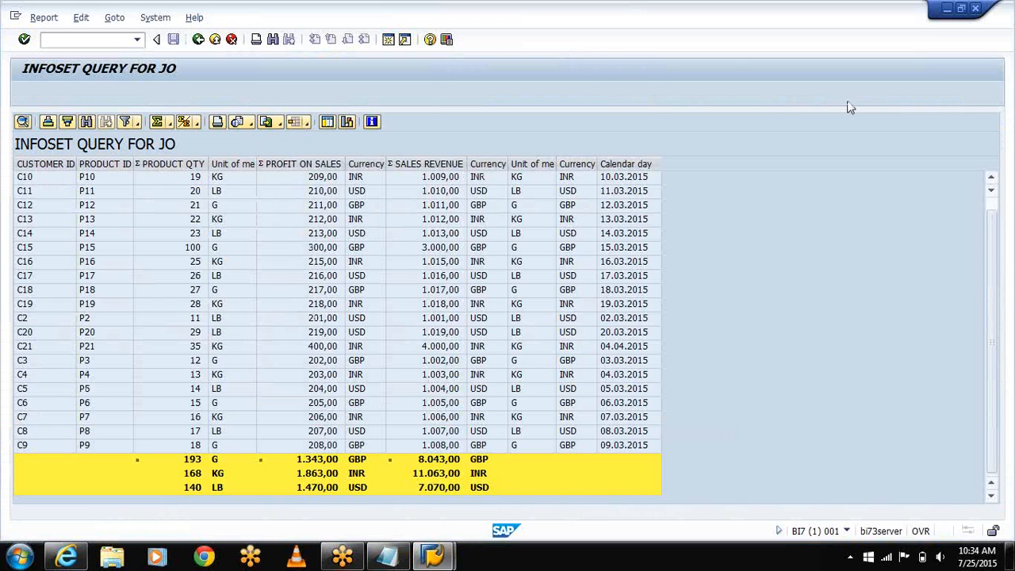
click(197, 39)
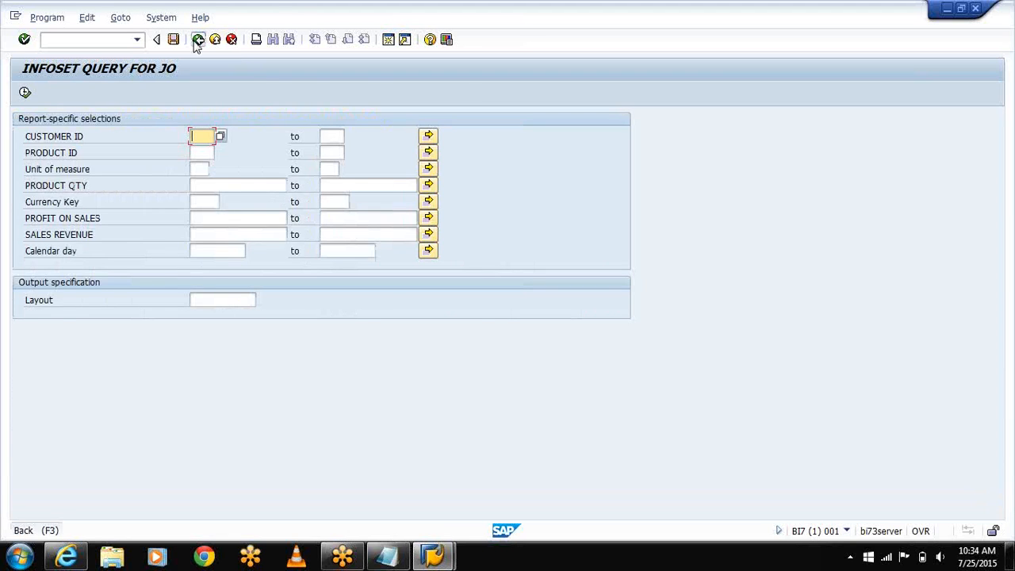
click(197, 40)
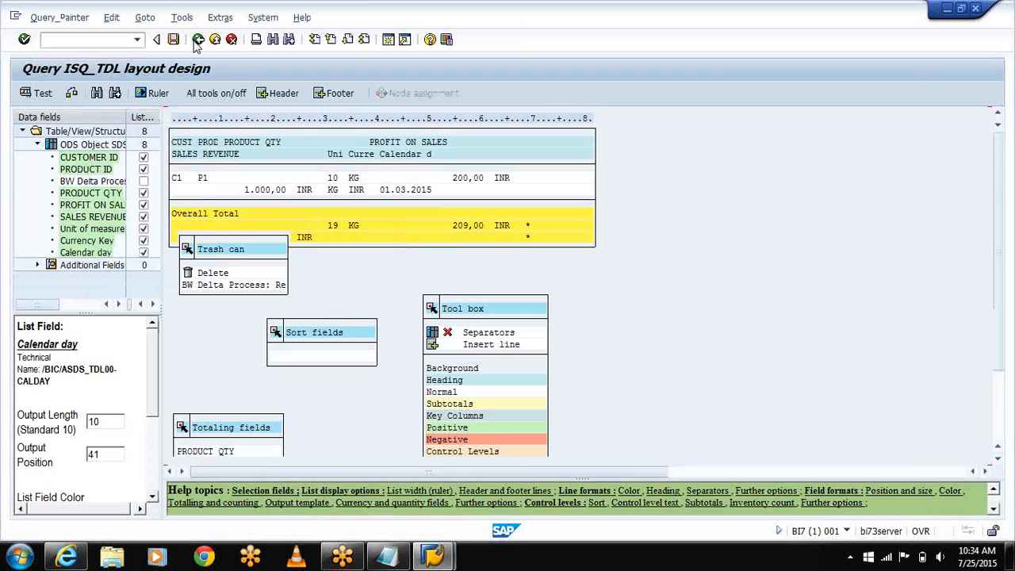
Open the exported CLASSIC INFOSET file from the desktop in Internet Explorer, review its contents, and close only its tab.
click(949, 9)
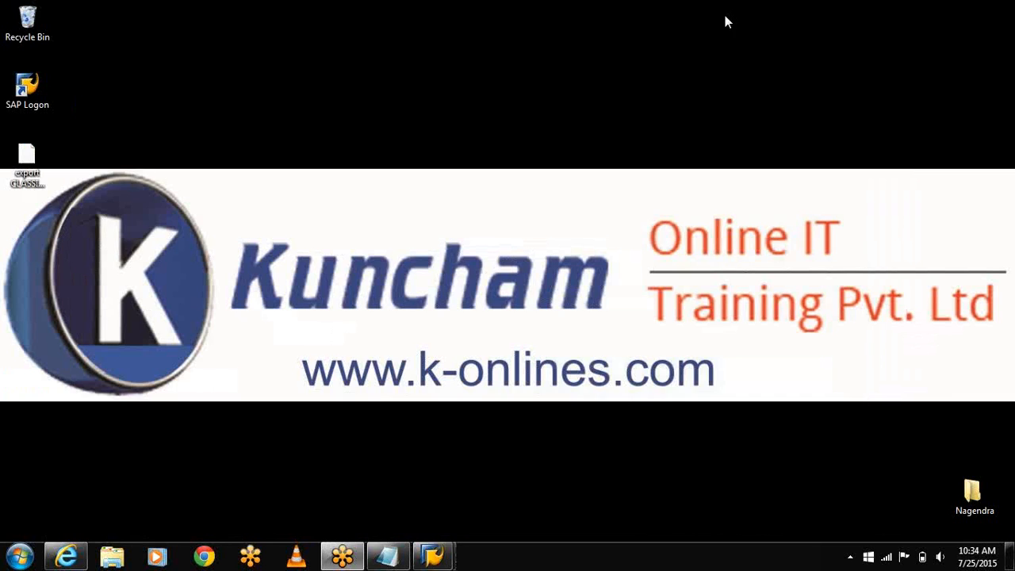
double_click(27, 159)
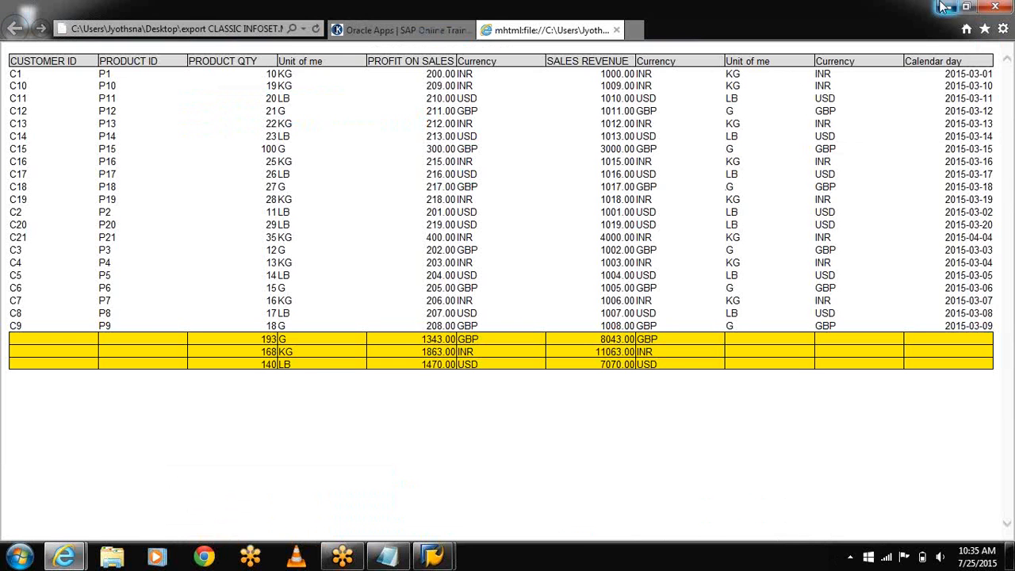
click(946, 7)
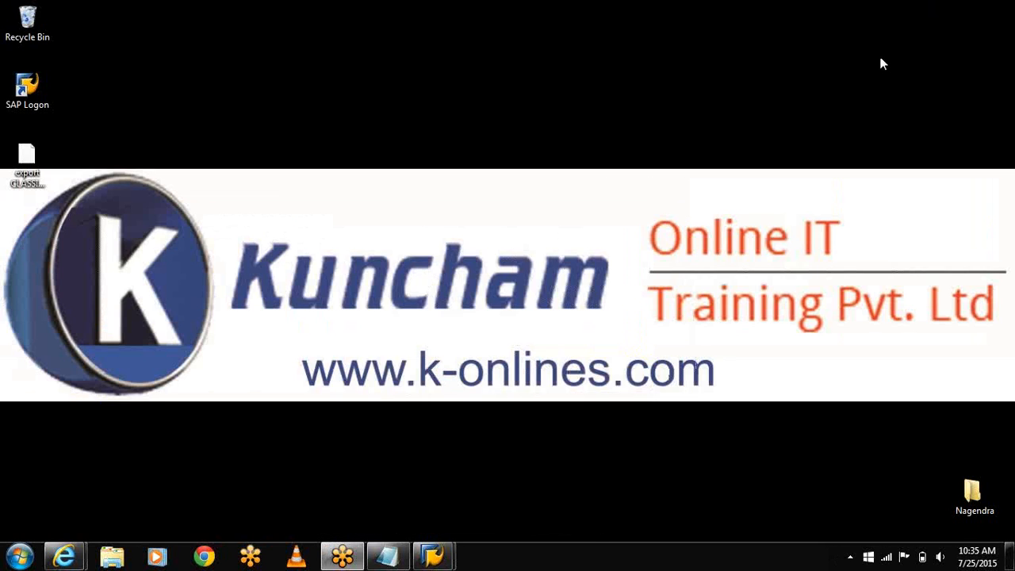
mouse_move(64, 557)
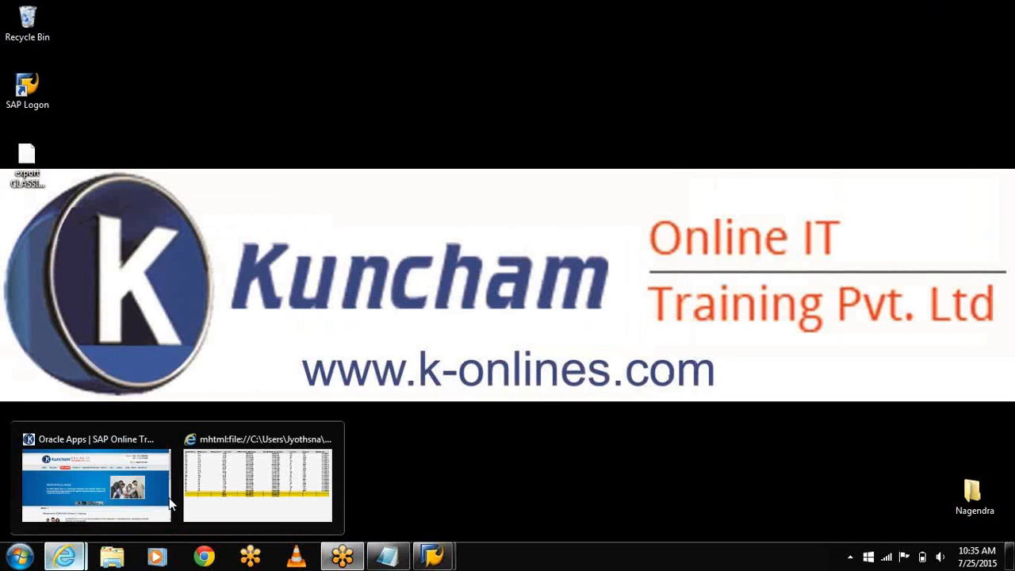
click(208, 471)
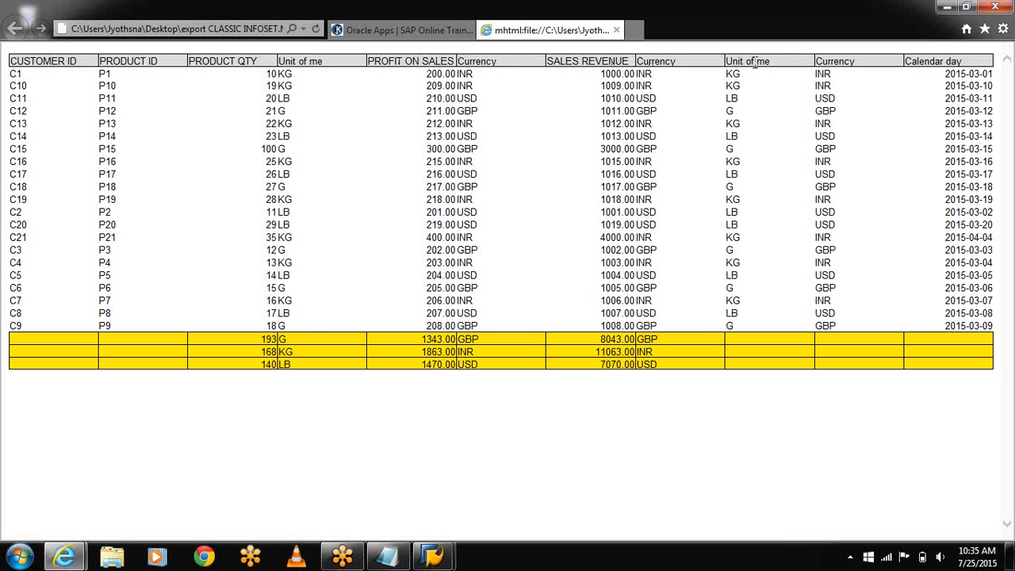
click(1011, 7)
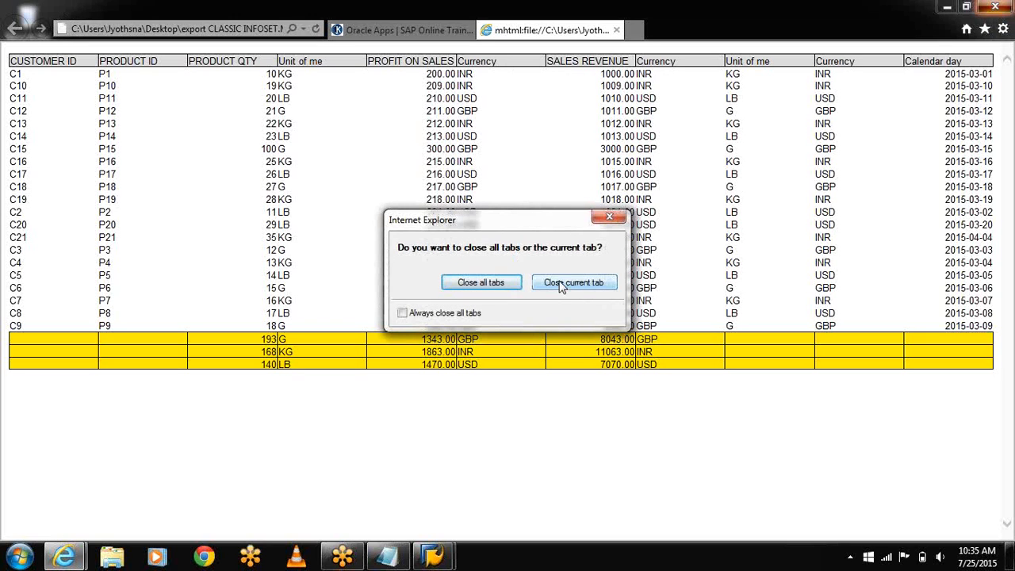
click(560, 287)
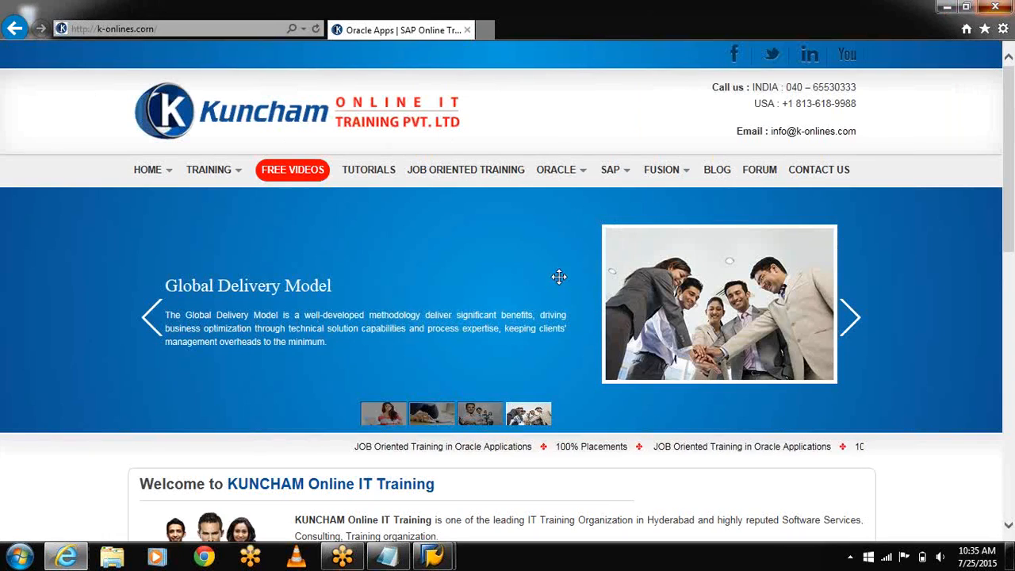
click(948, 9)
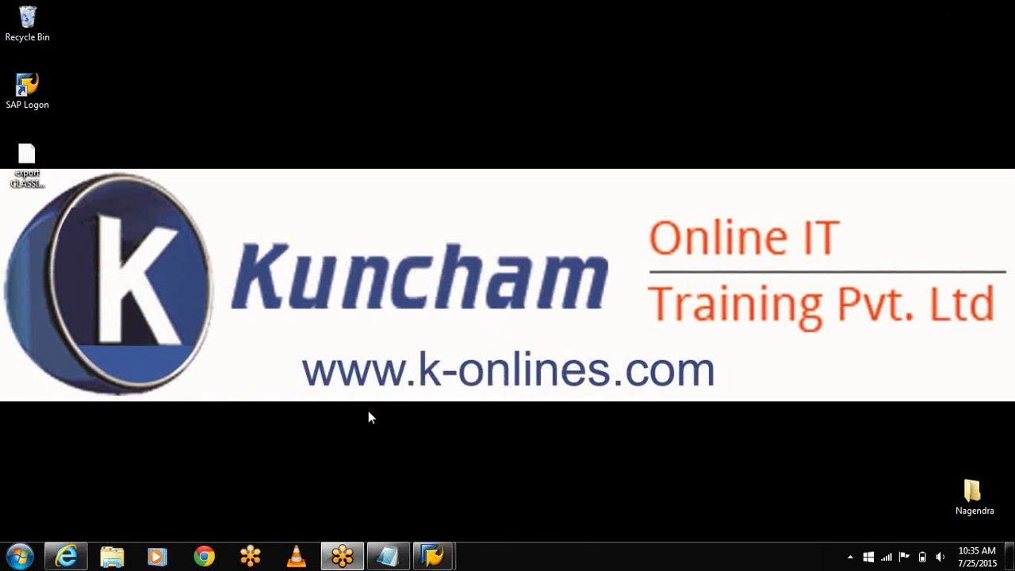
Switch back to SAP, step out of the ISQ_TDL layout design and selections, and try to save the query on exit.
mouse_move(432, 555)
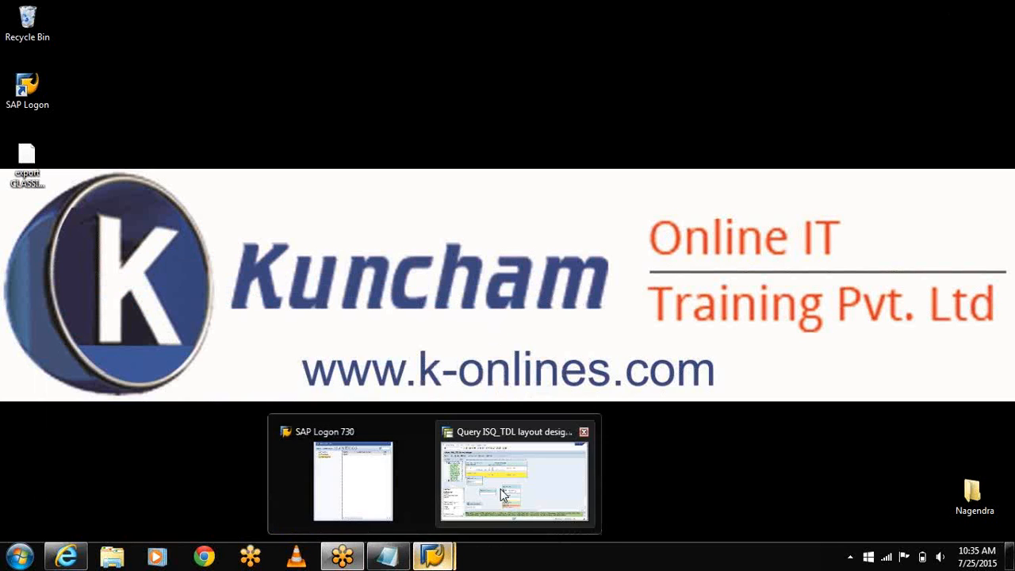
click(500, 488)
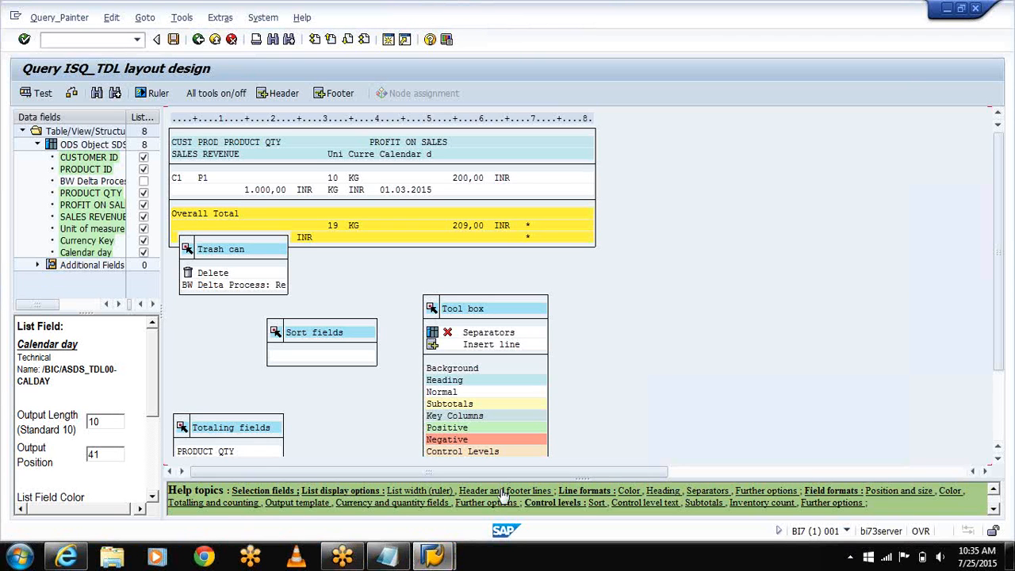
click(198, 42)
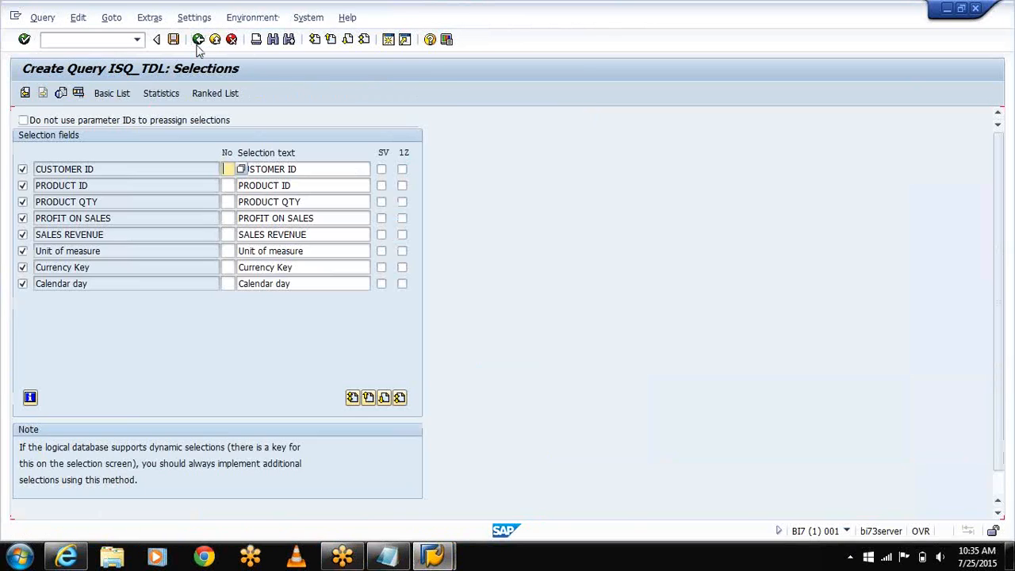
click(198, 46)
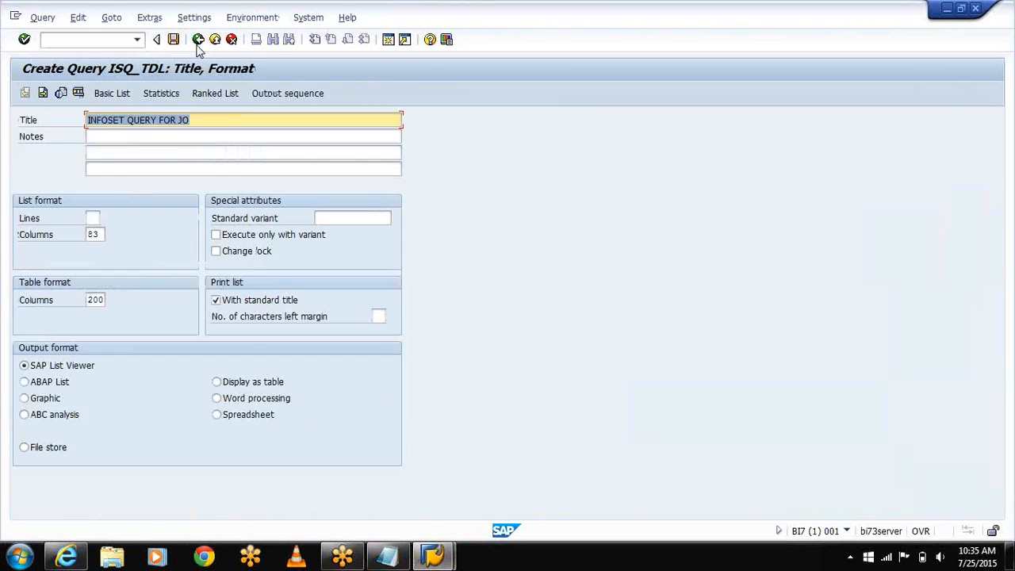
click(199, 42)
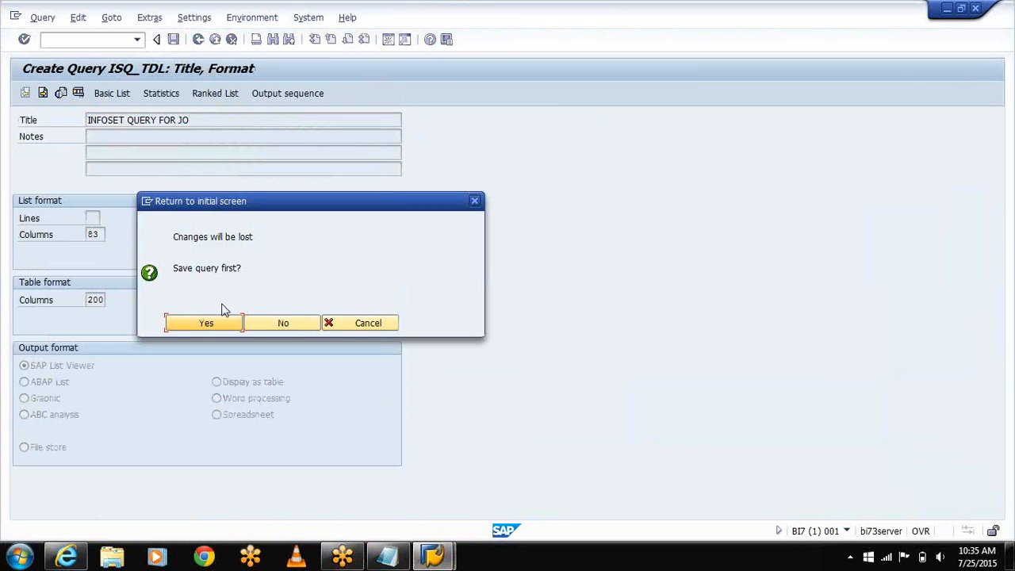
click(232, 326)
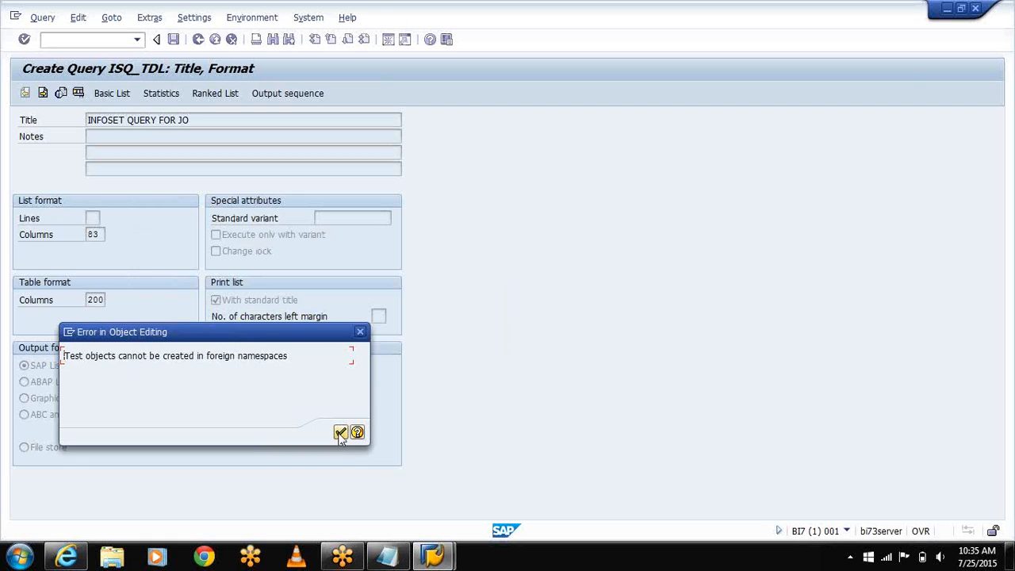
click(340, 434)
Leave query ISQ_TDL without saving and return past the InfoSet initial screen to SAP Easy Access.
click(198, 39)
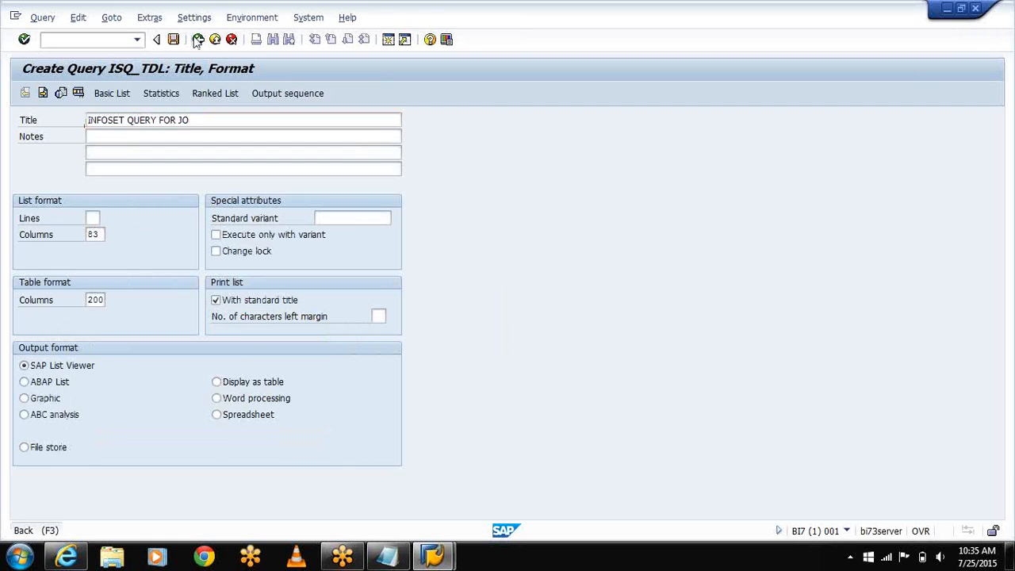
click(278, 325)
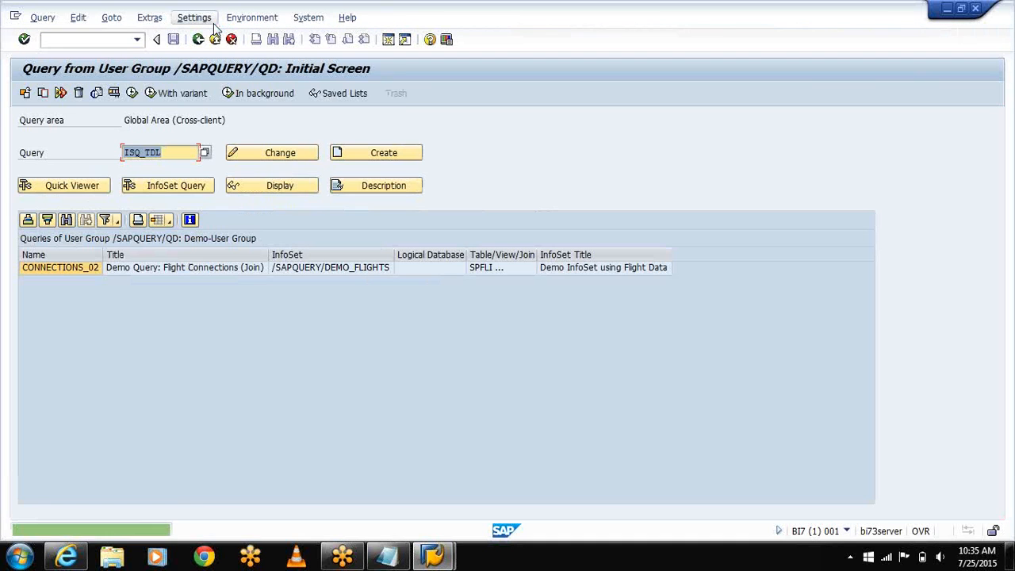
click(199, 41)
click(199, 41)
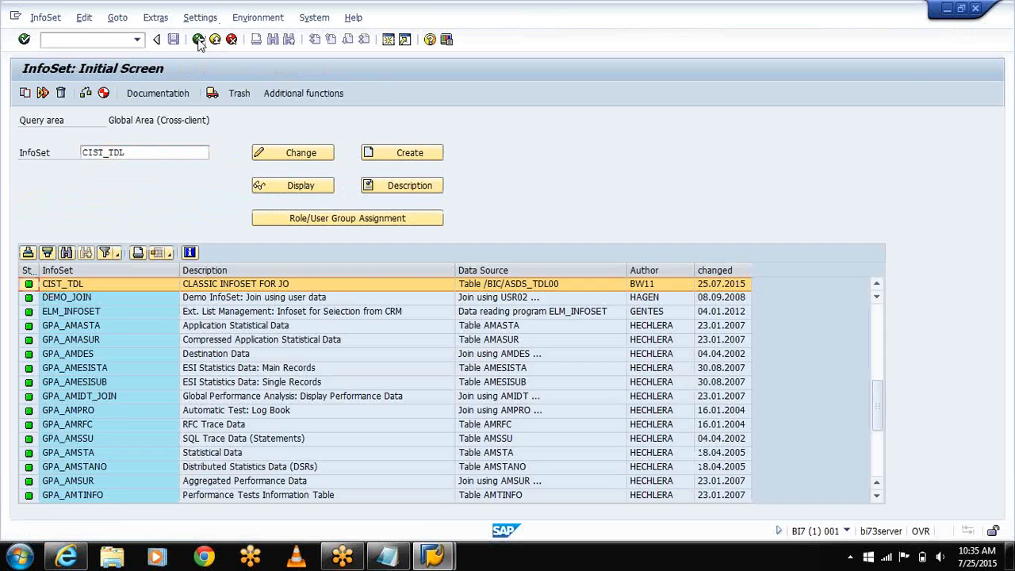
click(199, 42)
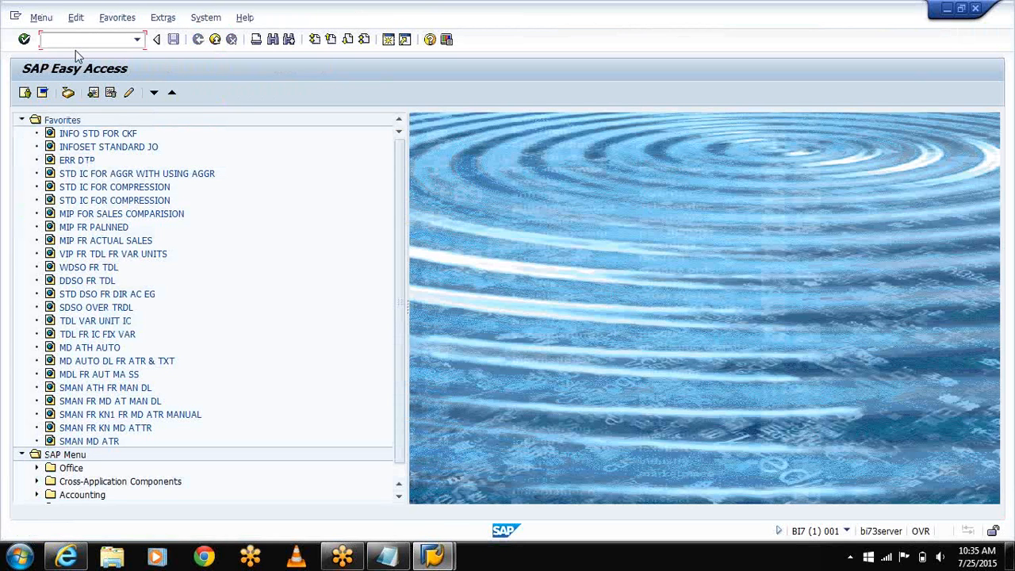
Launch BEx Analyzer in Excel from SAP Easy Access by running its transaction code.
text(RSA)
key(BackSpace)
key(BackSpace)
text(RMM)
key(BackSpace)
key(Return)
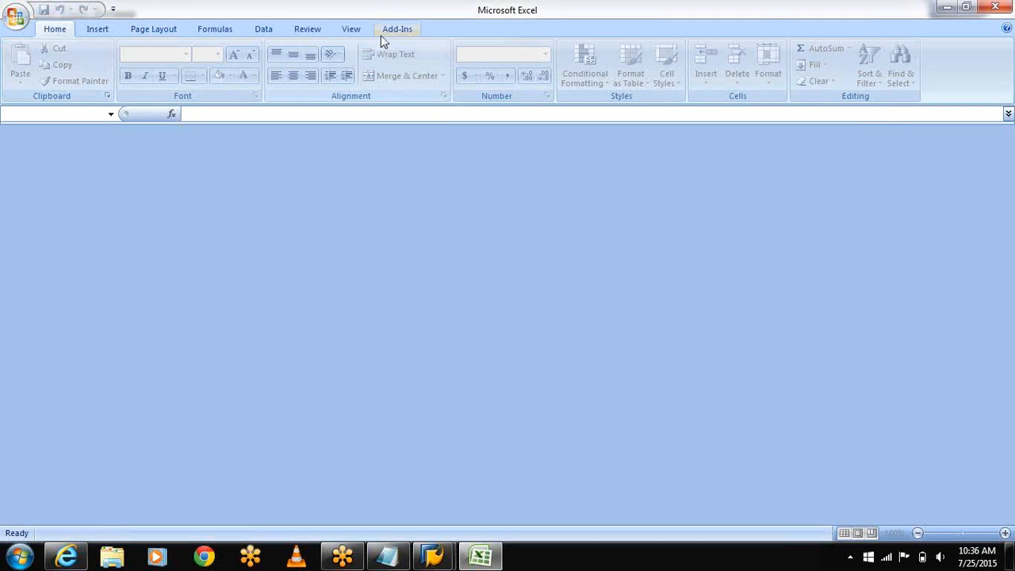
Open BEx Query Designer from the BEx Analyzer tools, logging on to system BW with the account password.
click(383, 35)
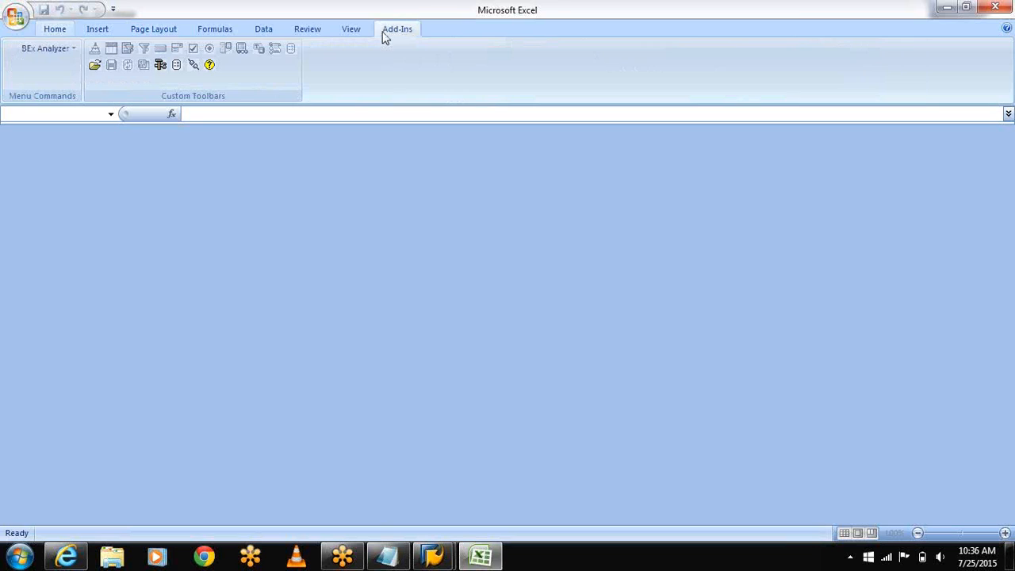
click(160, 66)
click(174, 75)
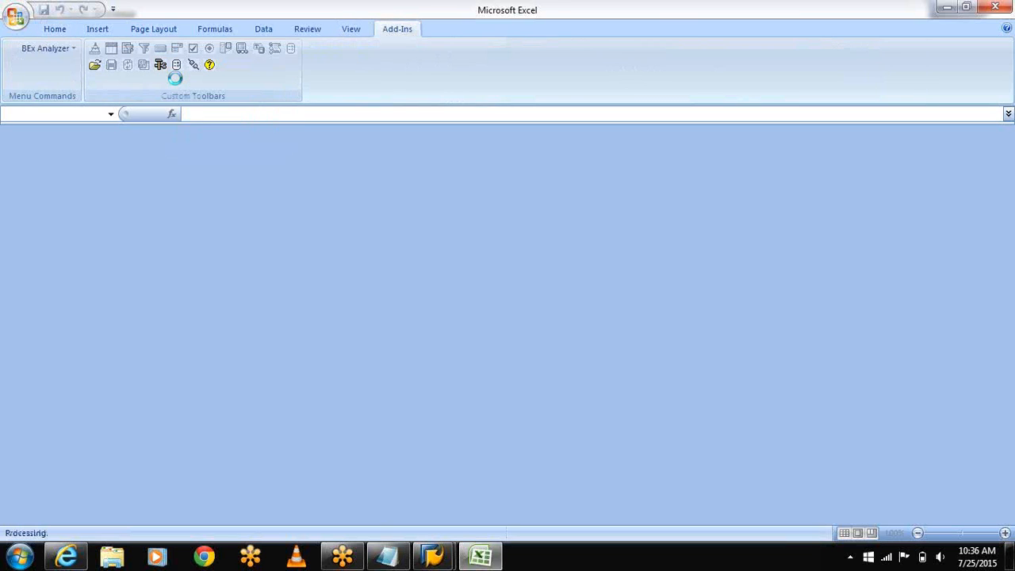
click(539, 359)
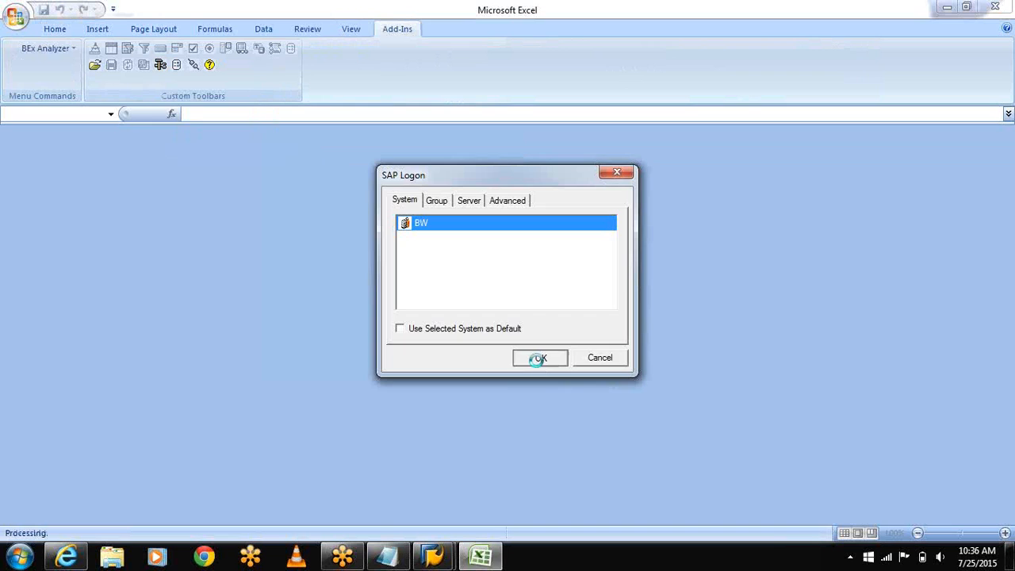
text(***)
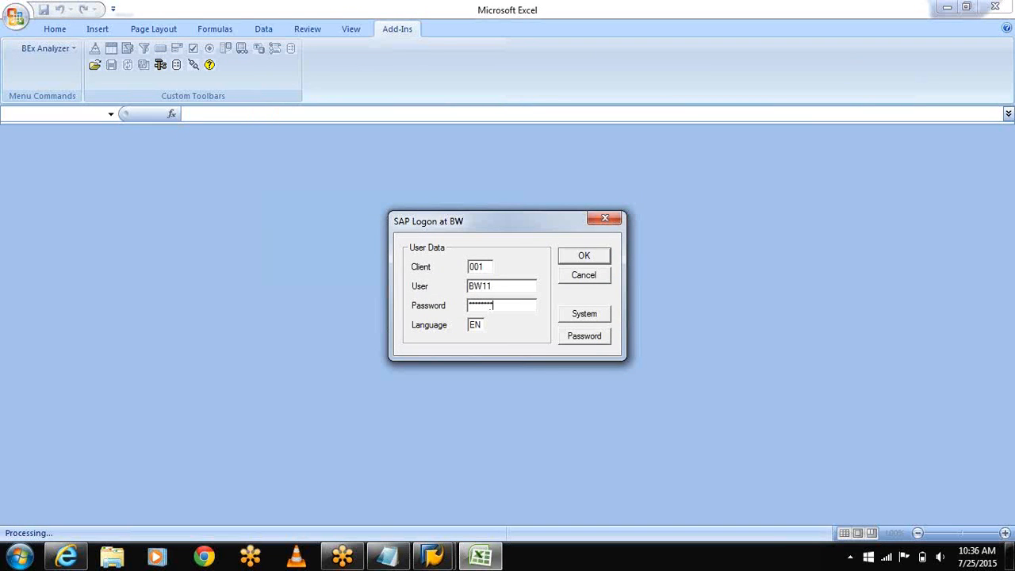
key(Return)
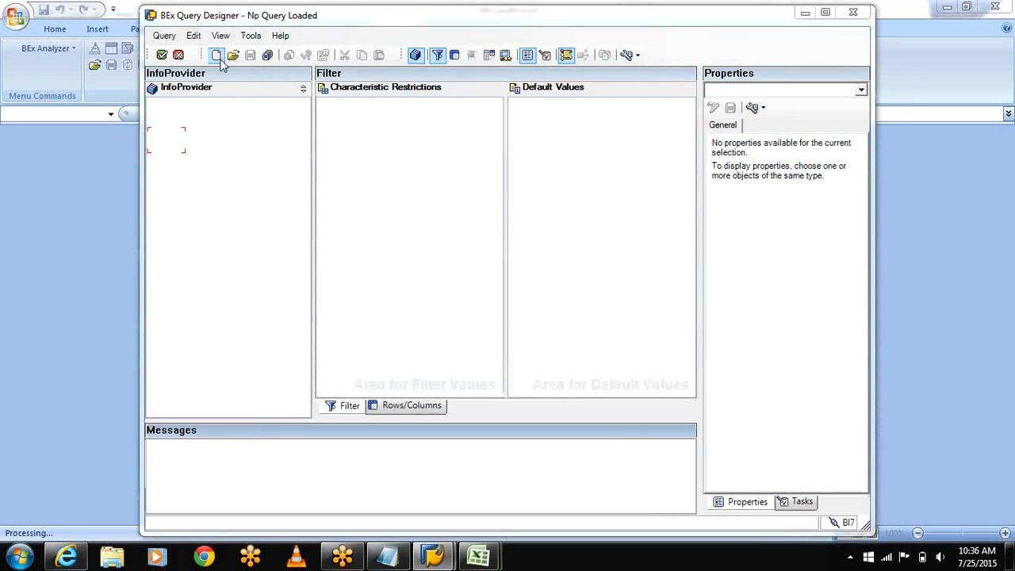
Start a new query and search the InfoProviders for CIST_TDL by technical name and description, checking the name in the Notepad notes.
click(216, 55)
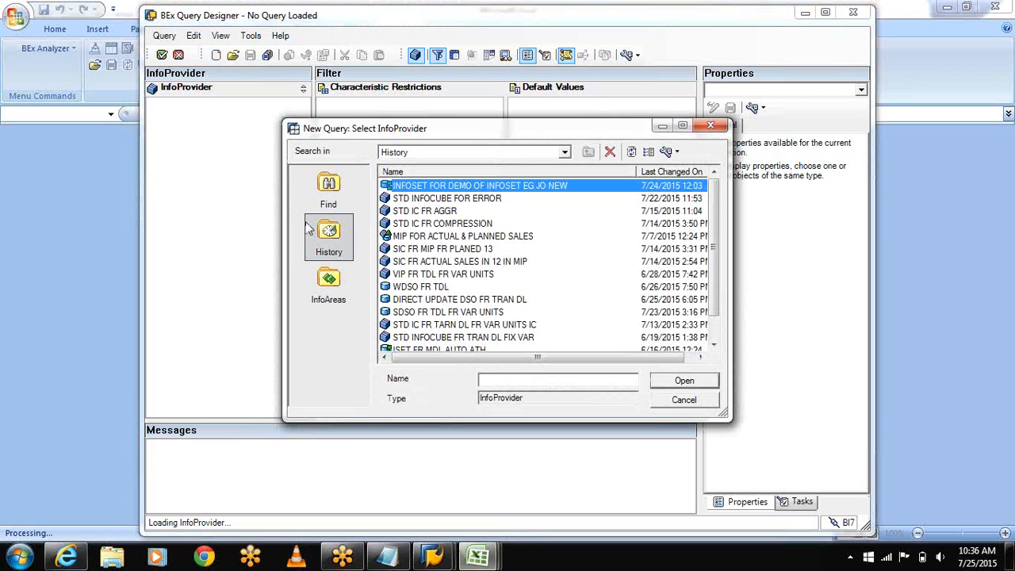
click(317, 198)
click(393, 236)
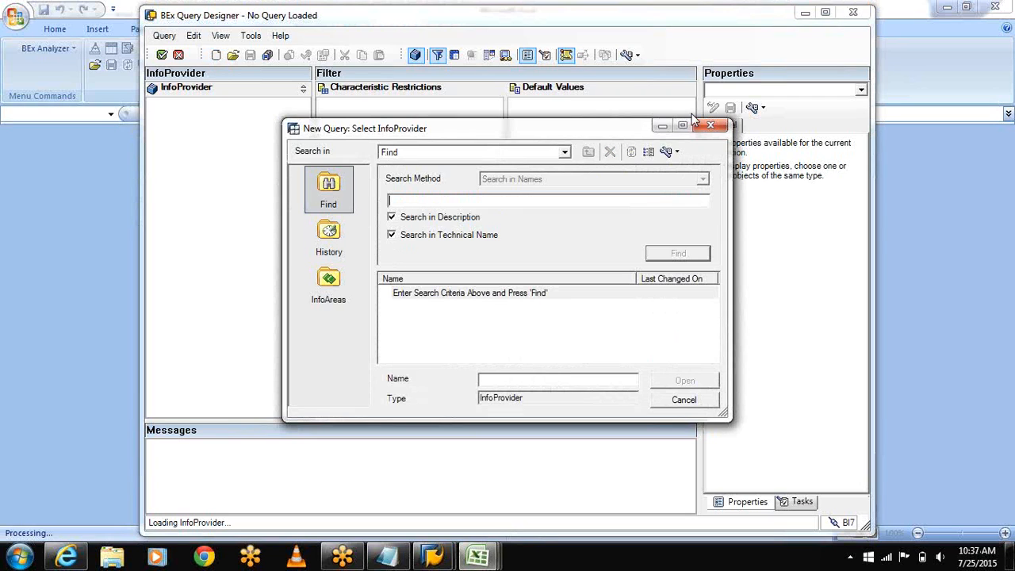
click(386, 557)
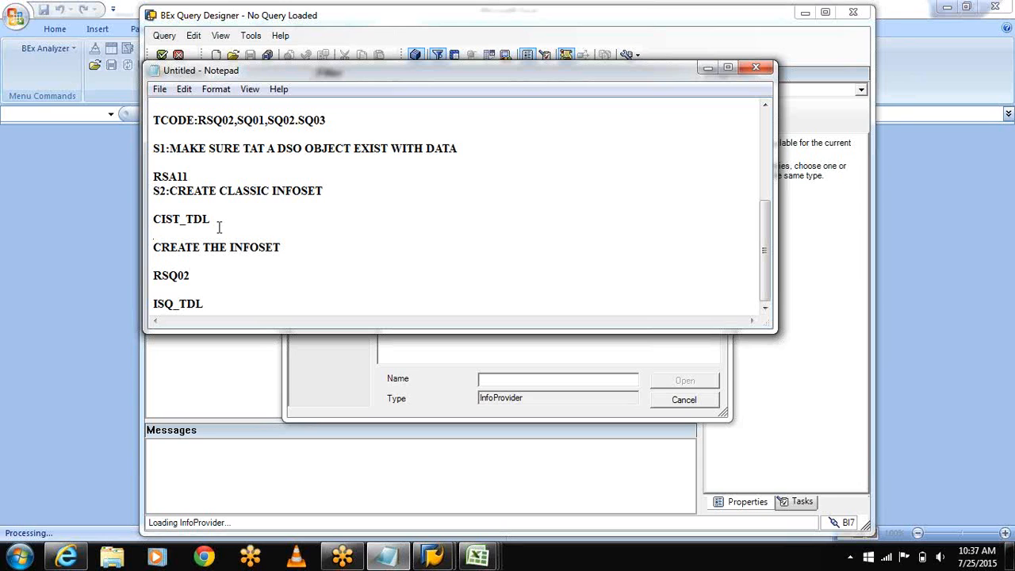
click(706, 69)
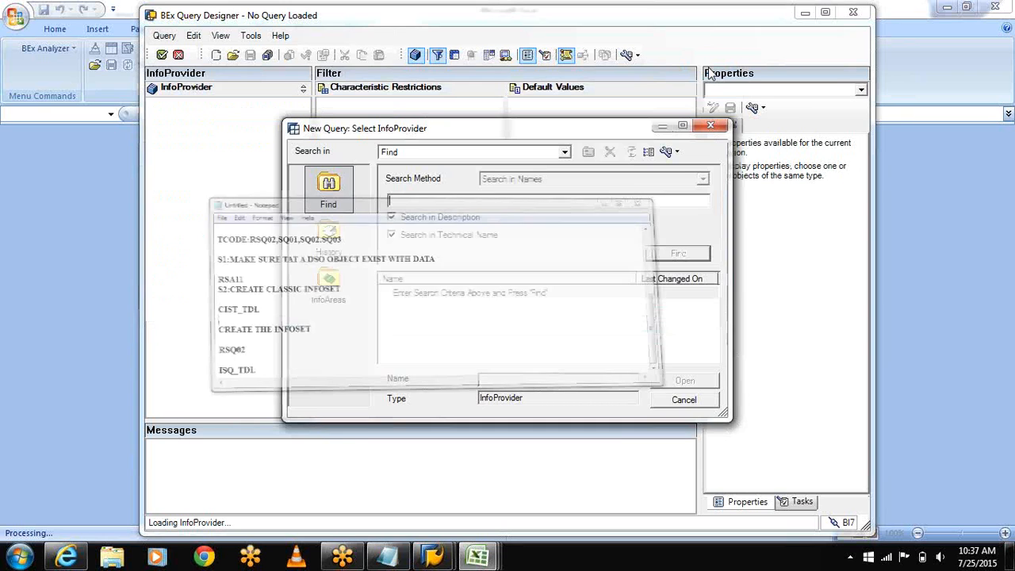
text(CIS)
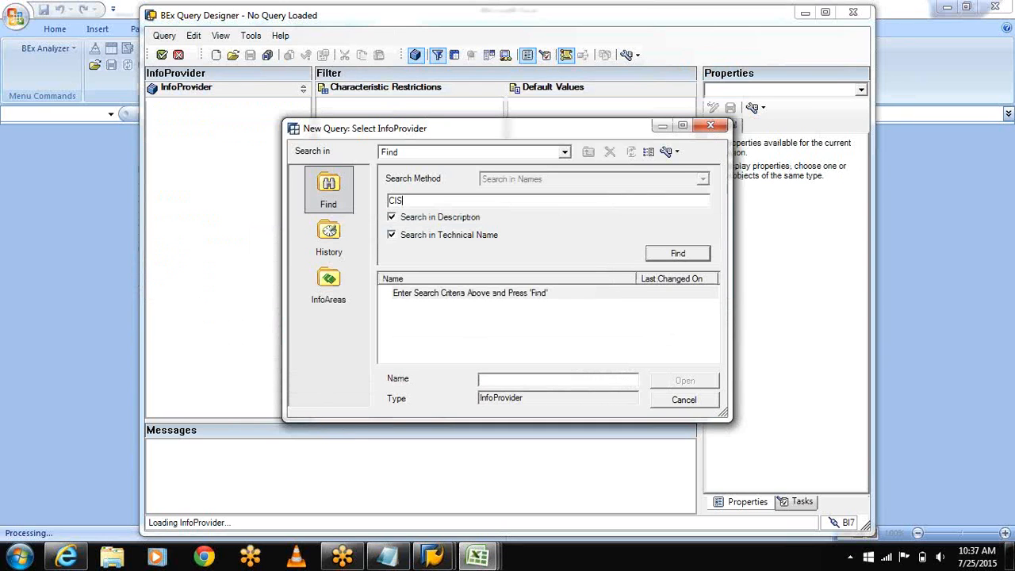
text(ITTDL)
click(685, 252)
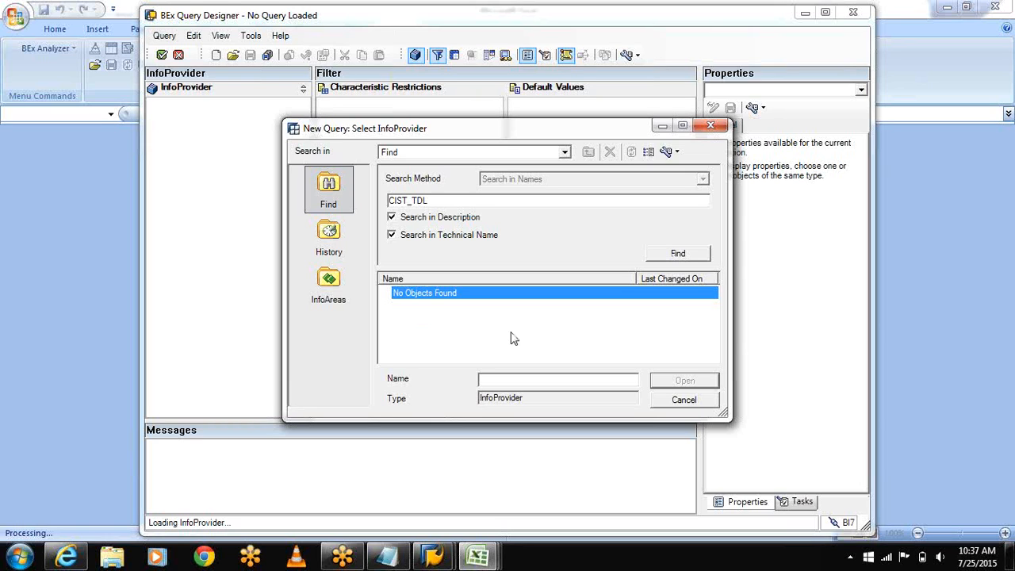
Cancel the InfoProvider selection and close both BEx Query Designer and Excel to return to SAP.
click(671, 406)
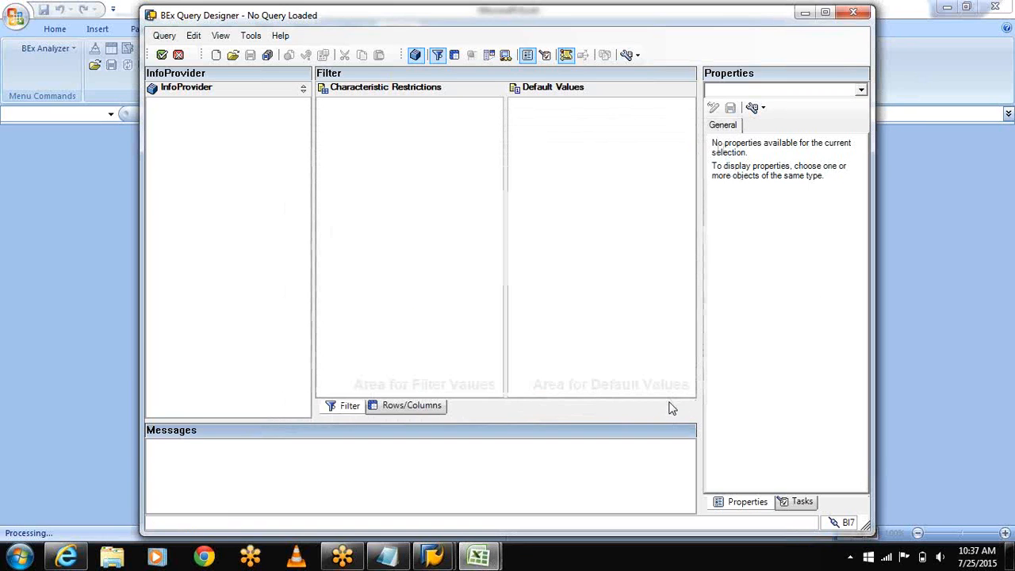
click(848, 16)
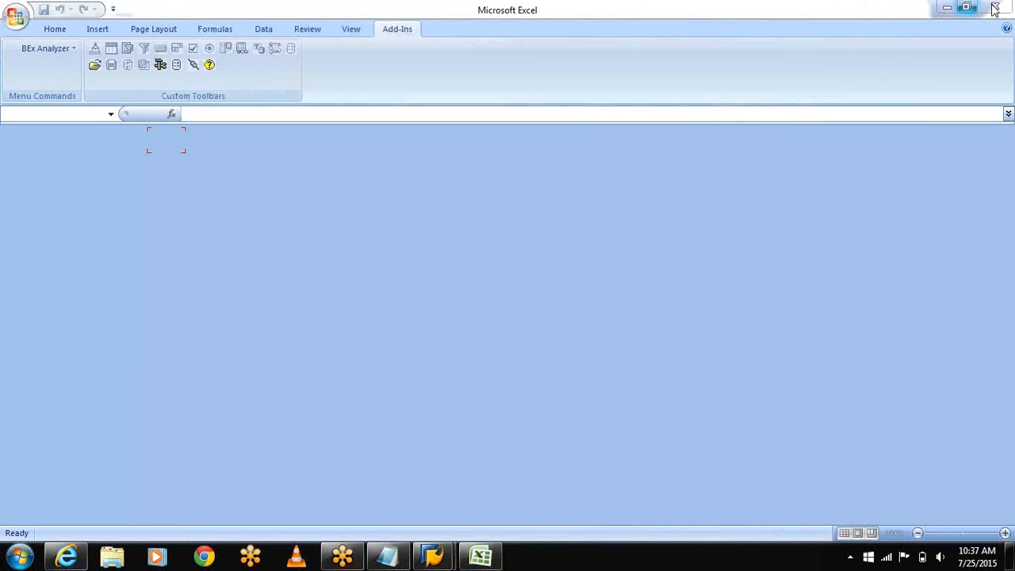
click(995, 8)
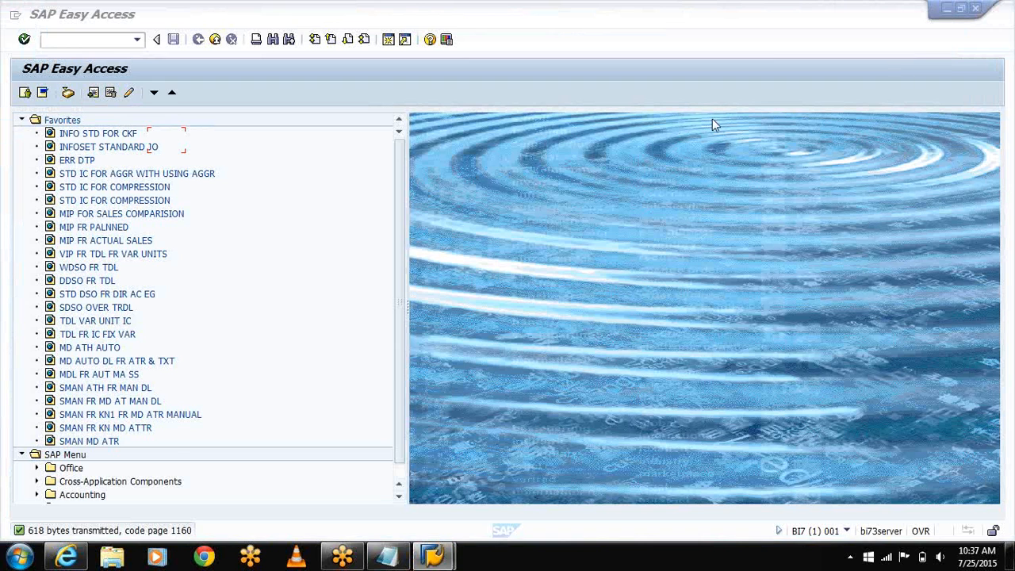
Switch to the k-onlines.com page in Internet Explorer, review the Notepad notes over it, and minimize them.
click(63, 555)
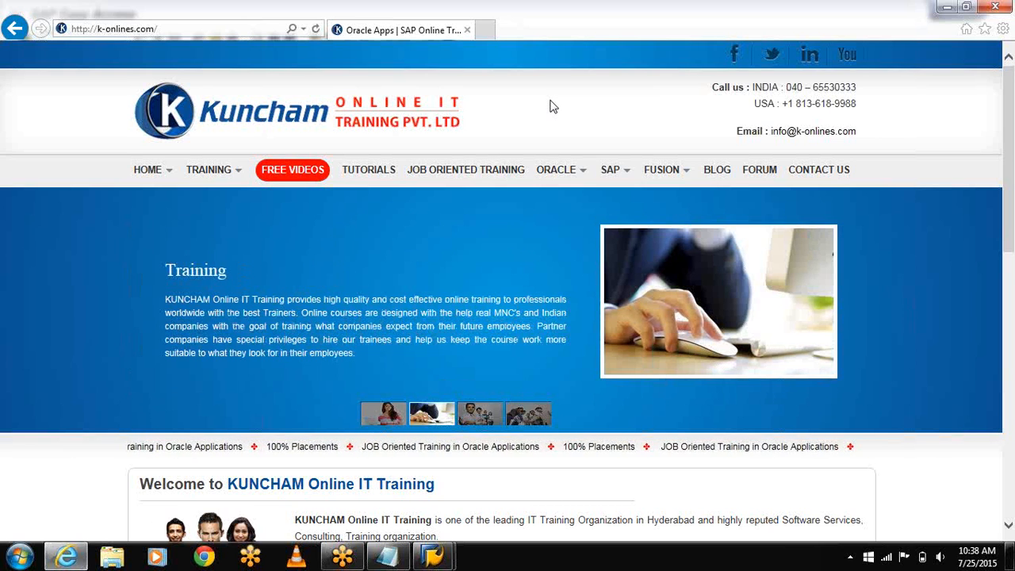
mouse_move(406, 549)
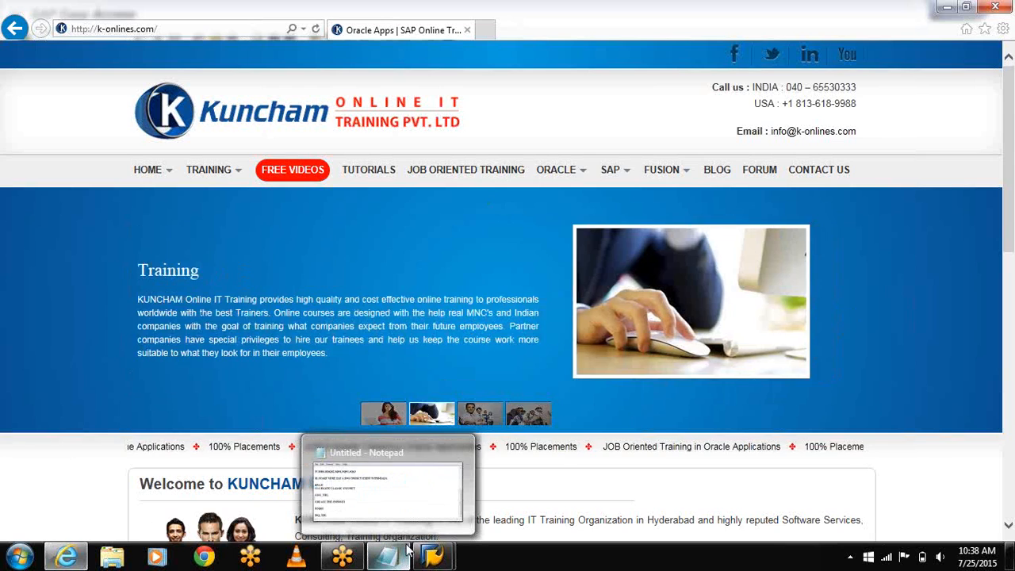
click(399, 511)
click(401, 251)
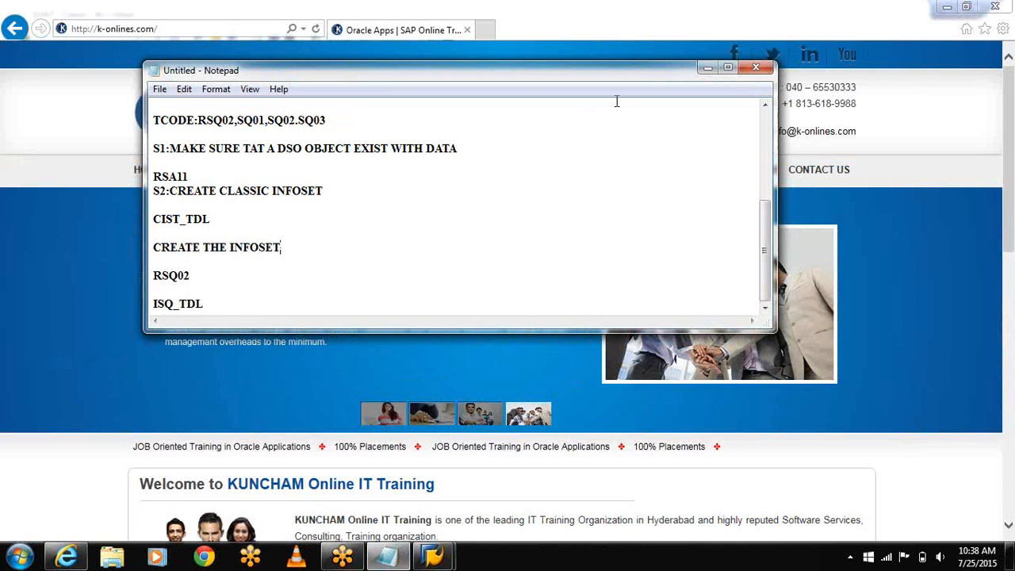
click(706, 68)
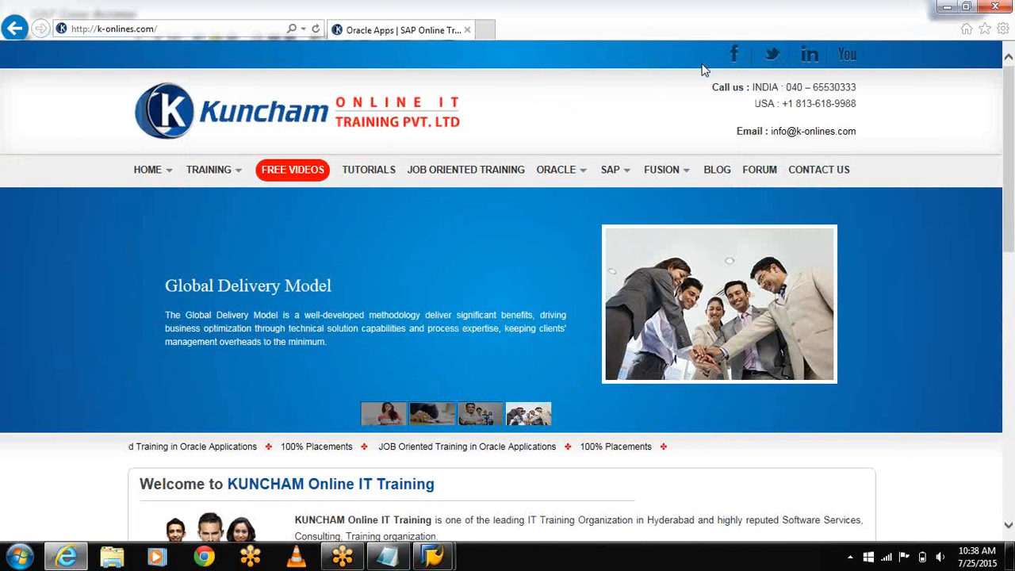